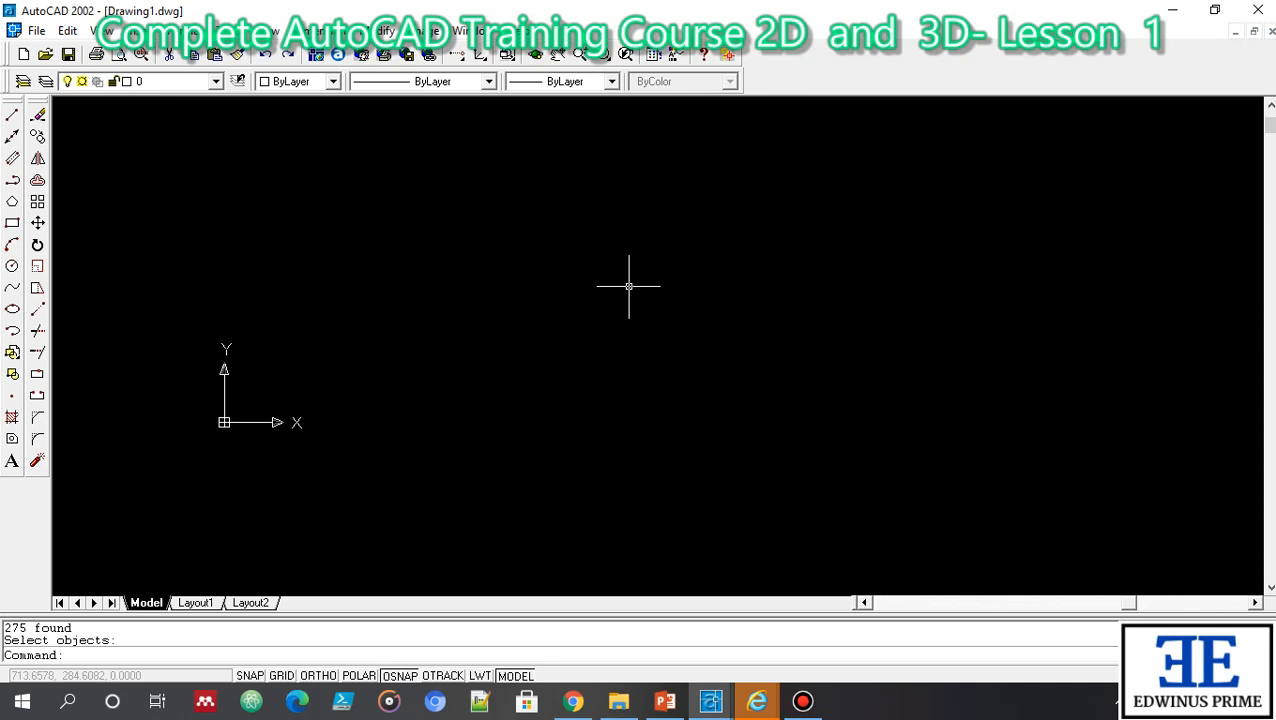
Step: Review the draw commands slide in the PowerPoint presentation and return to the AutoCAD drawing
scroll(741, 309, up, 2)
scroll(741, 309, down, 2)
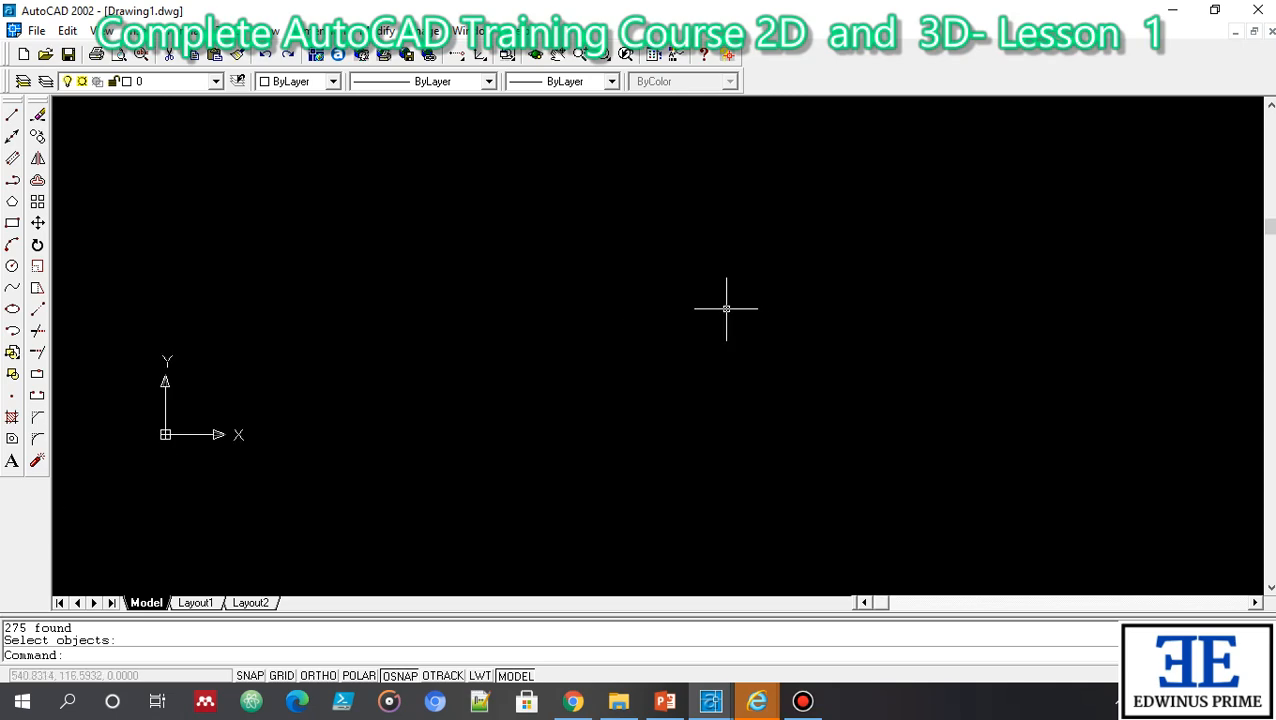
click(666, 700)
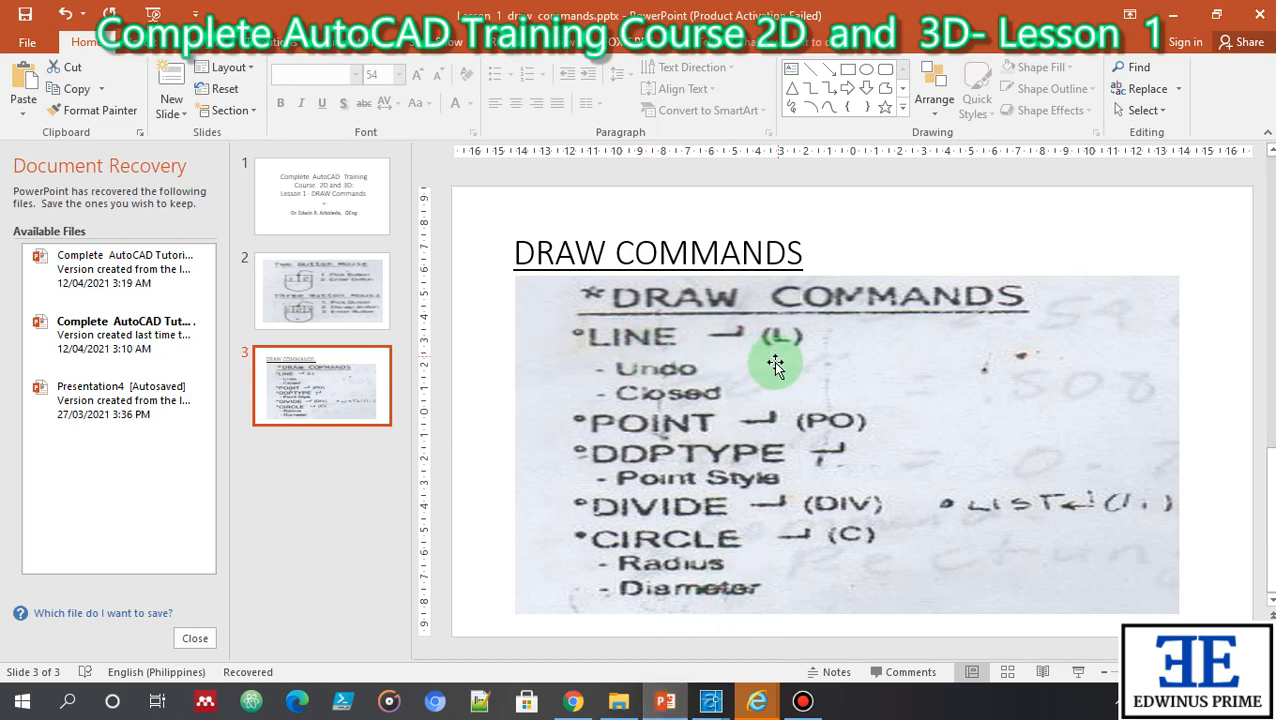
mouse_move(713, 705)
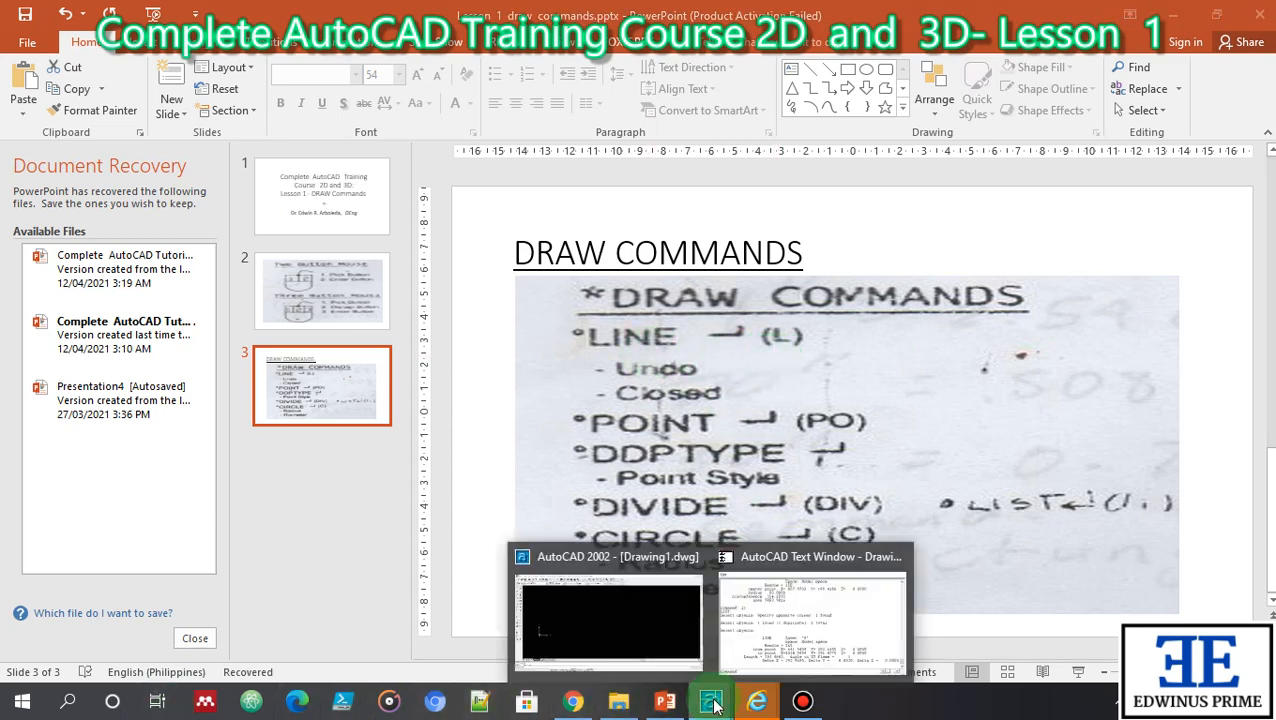
click(612, 623)
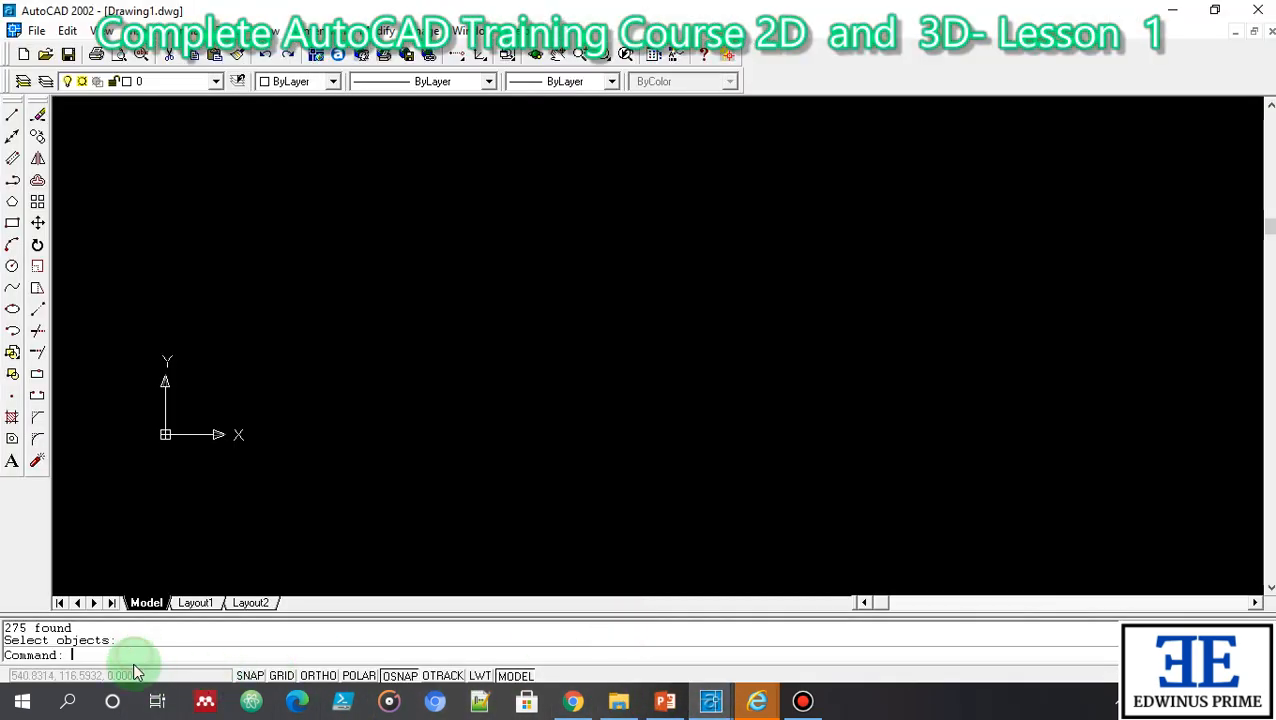
Step: Draw a horizontal line from about (198, 170) to about (724, 170) with the Line command
text(l)
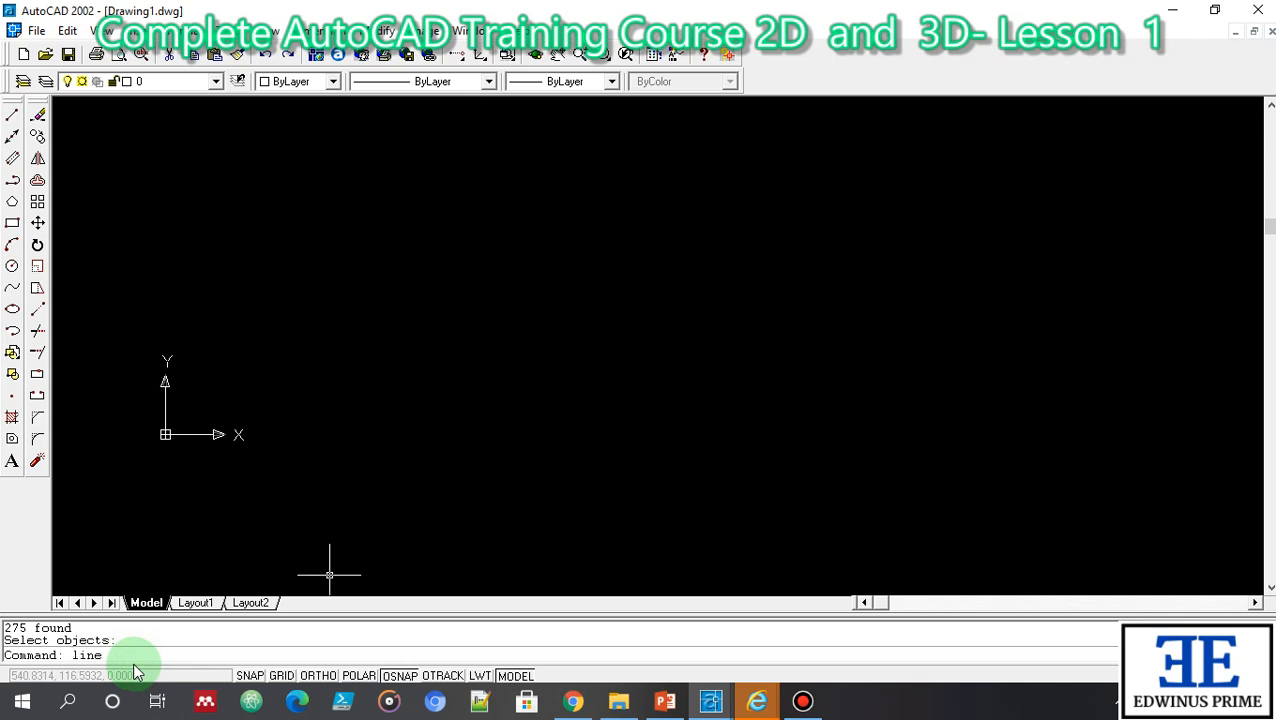
text(ine)
key(Return)
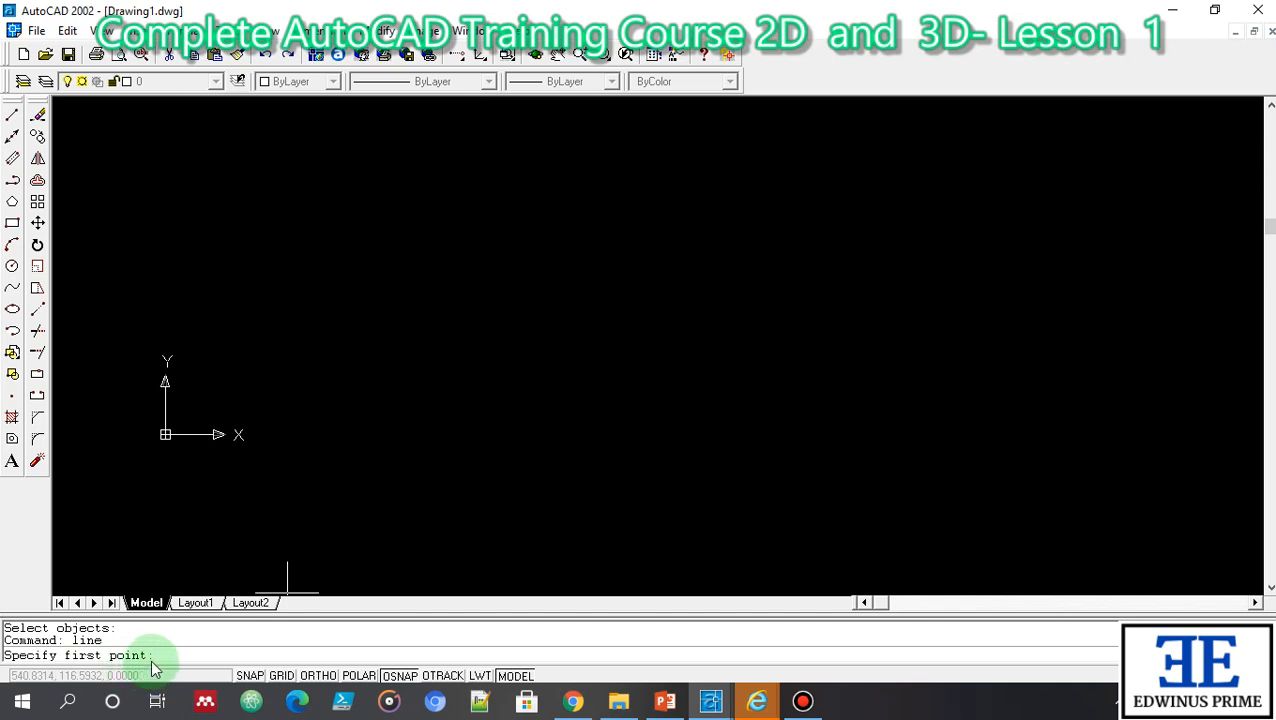
click(375, 253)
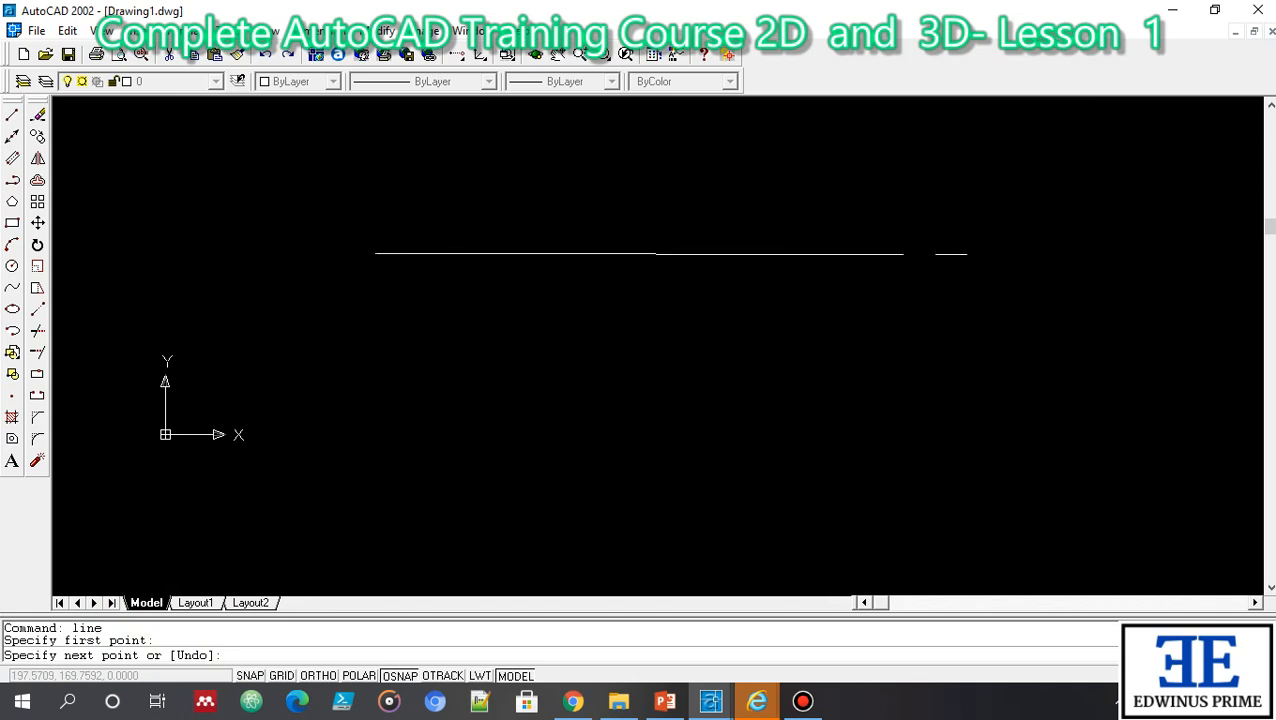
click(935, 253)
key(Return)
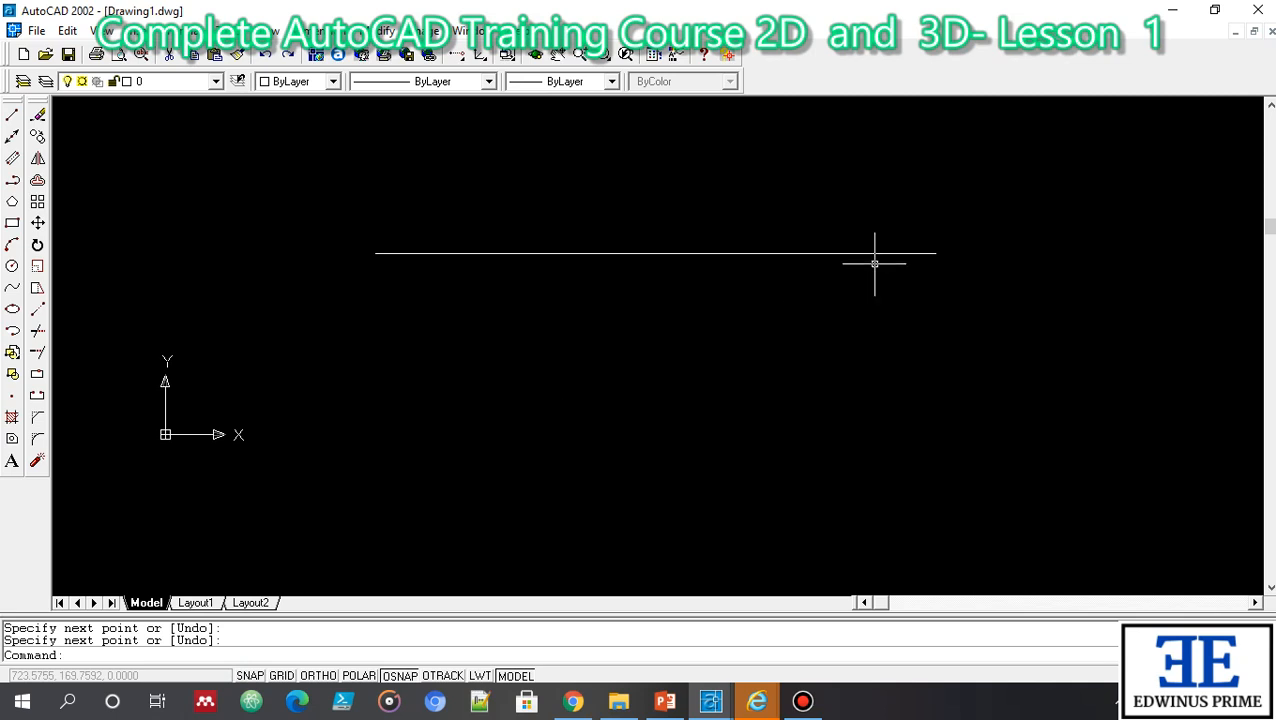
Step: With object snap on, form a triangle by joining the horizontal line's endpoints with two connected lines meeting at about (391, -90)
click(400, 676)
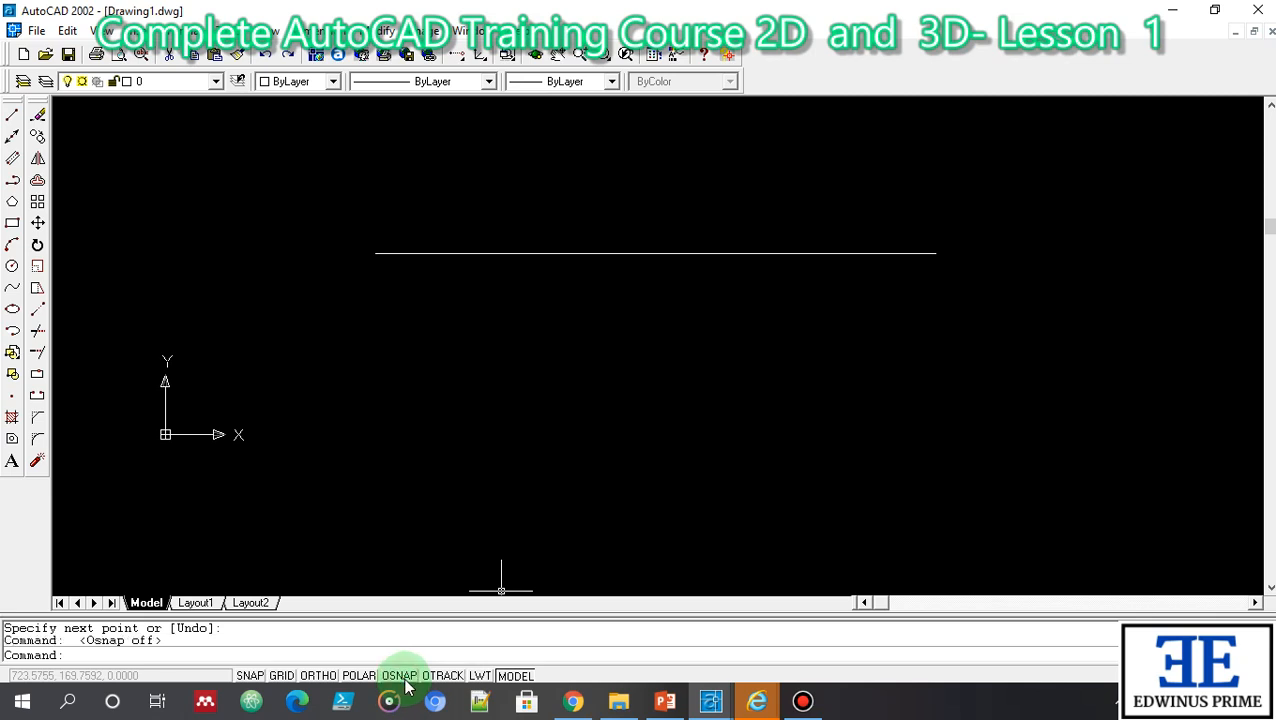
click(400, 677)
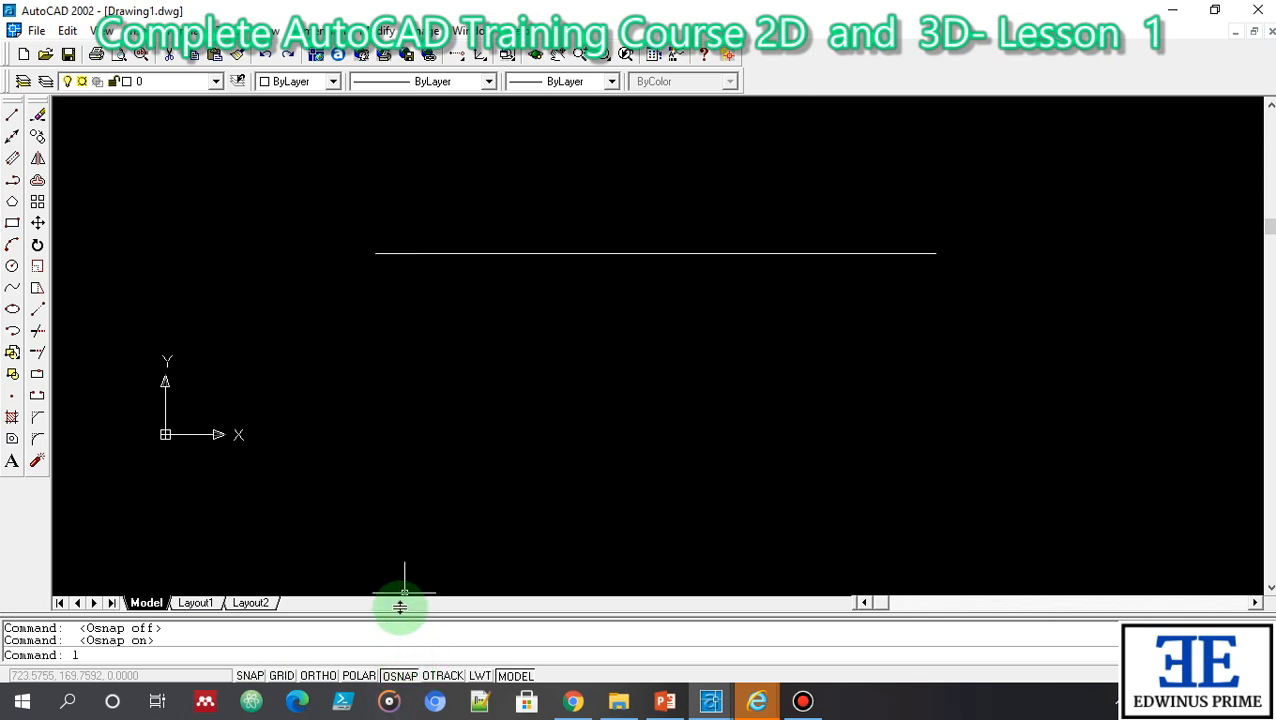
click(305, 653)
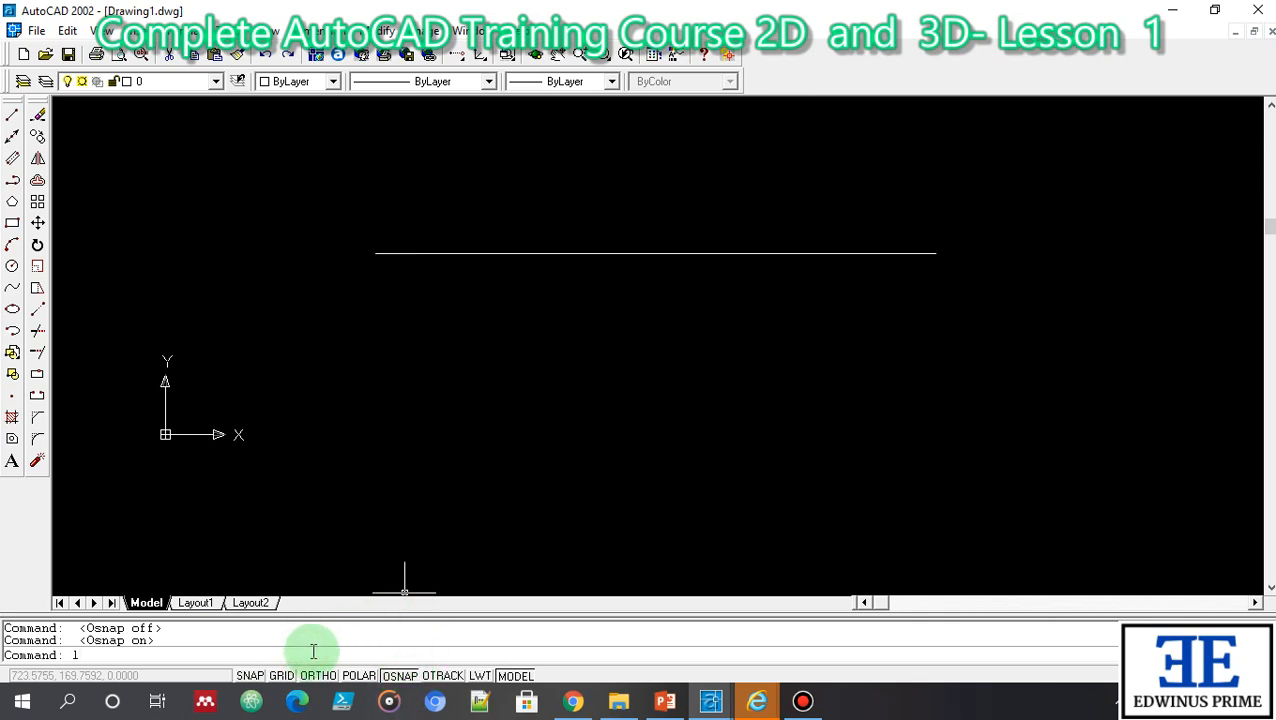
text(l)
key(Return)
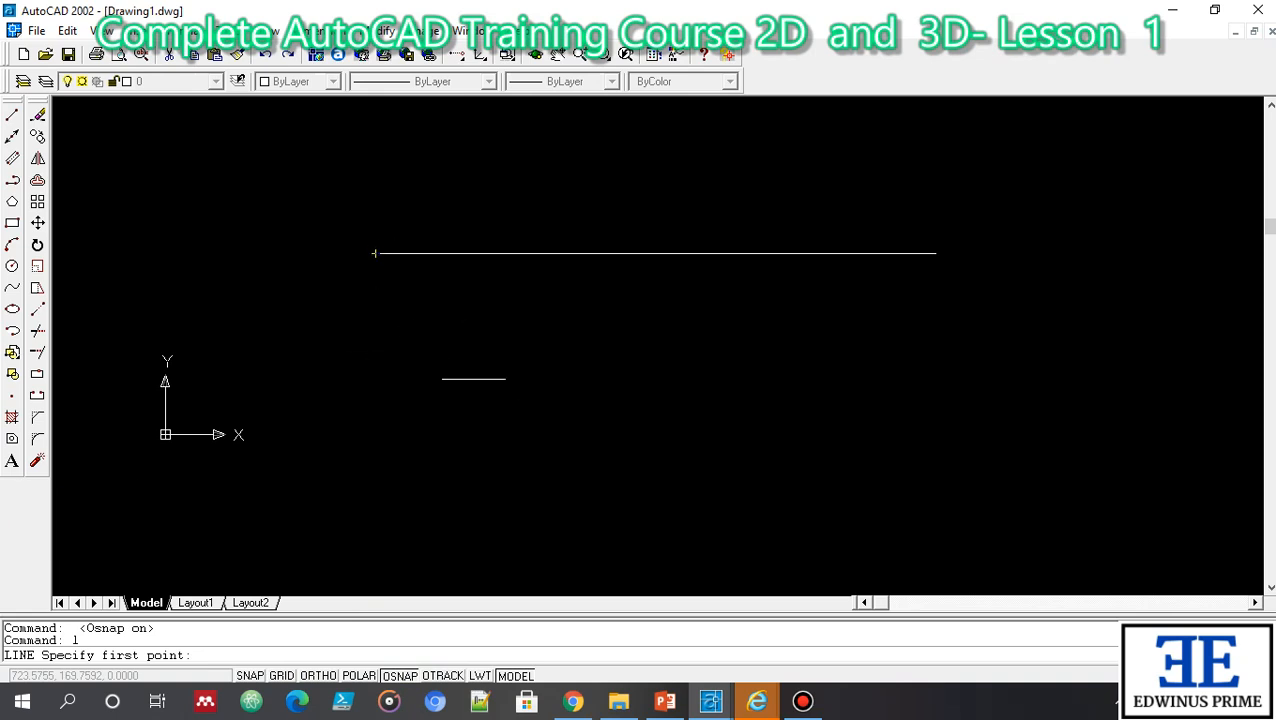
click(375, 253)
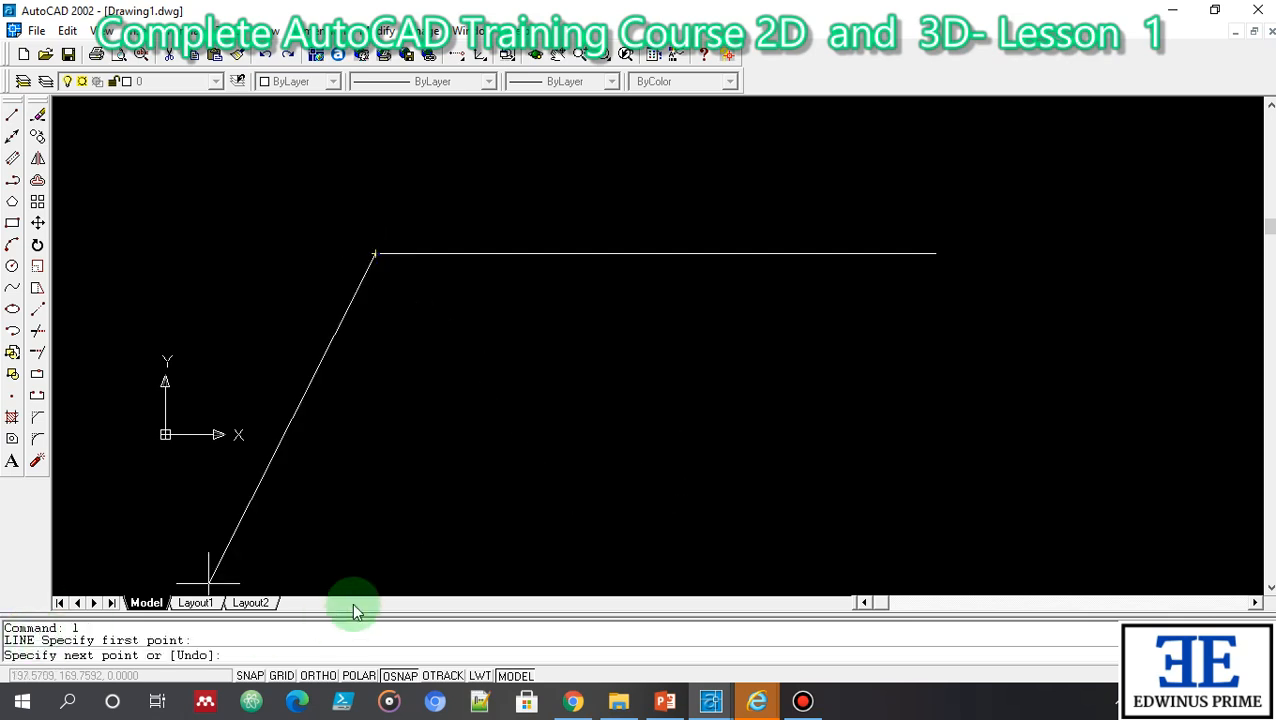
click(582, 530)
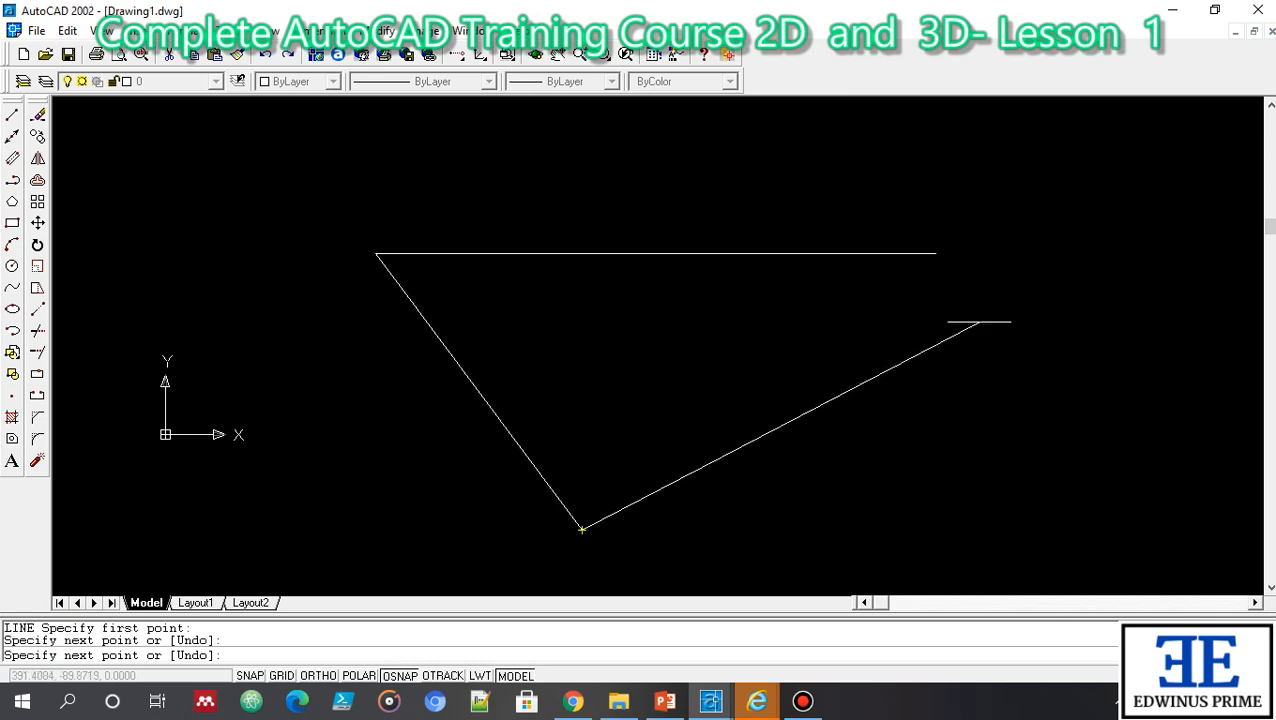
click(935, 253)
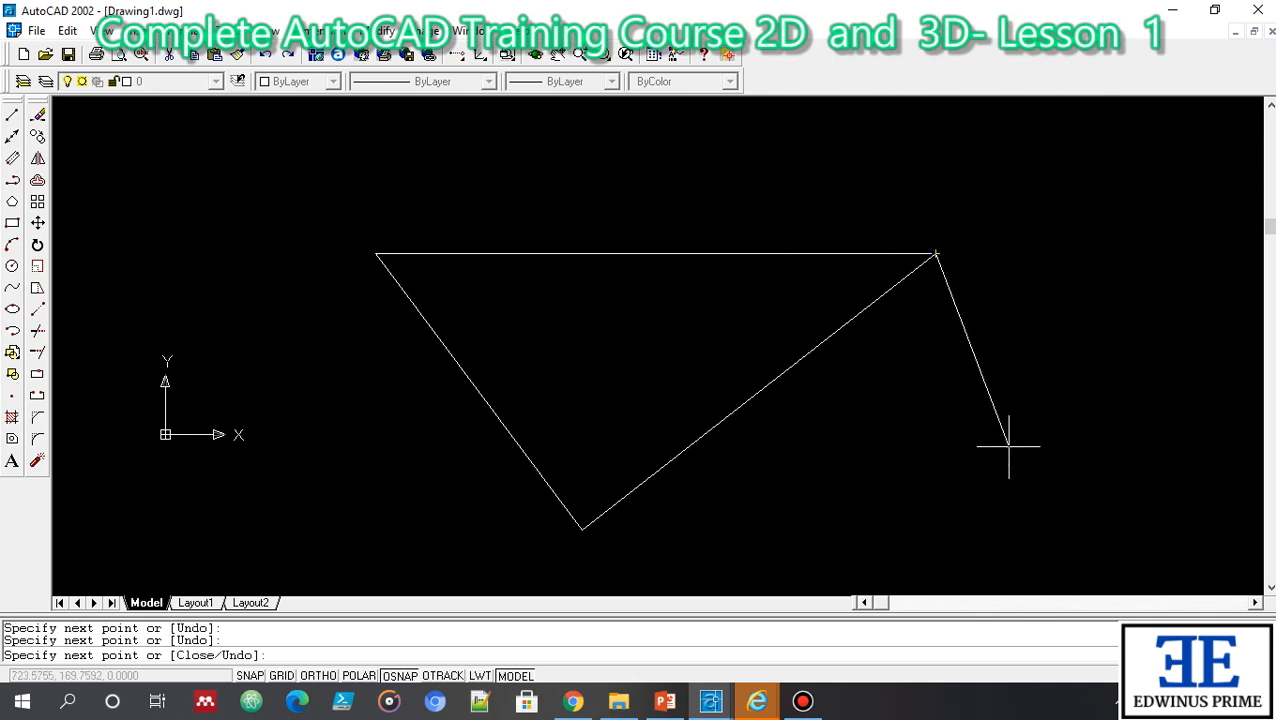
key(Return)
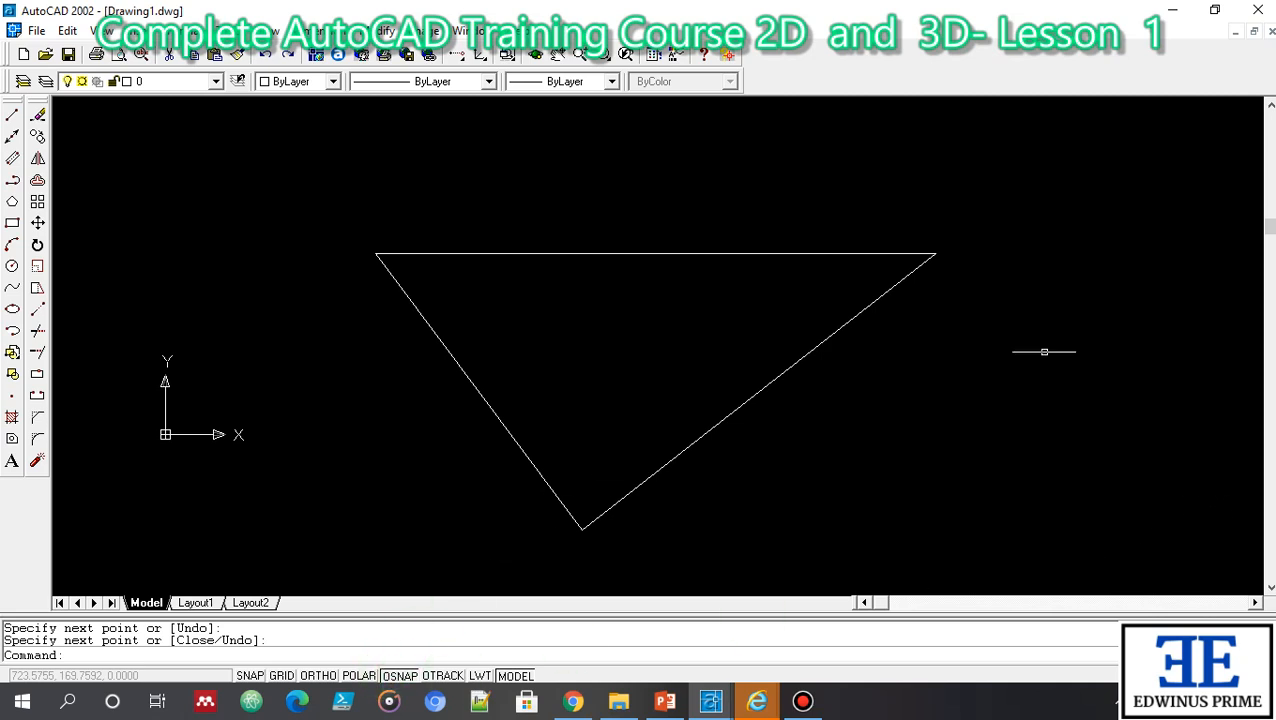
Step: Turn off object snap and undo the two slanted sides of the triangle
click(410, 676)
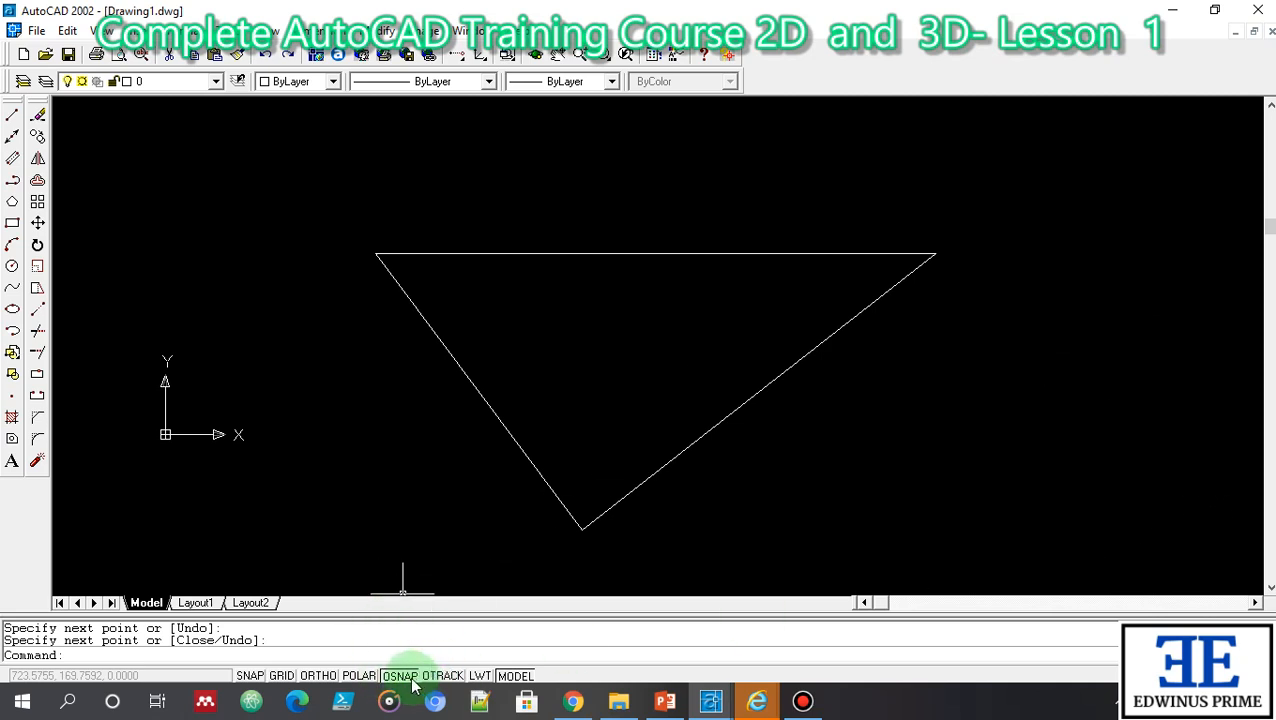
click(409, 679)
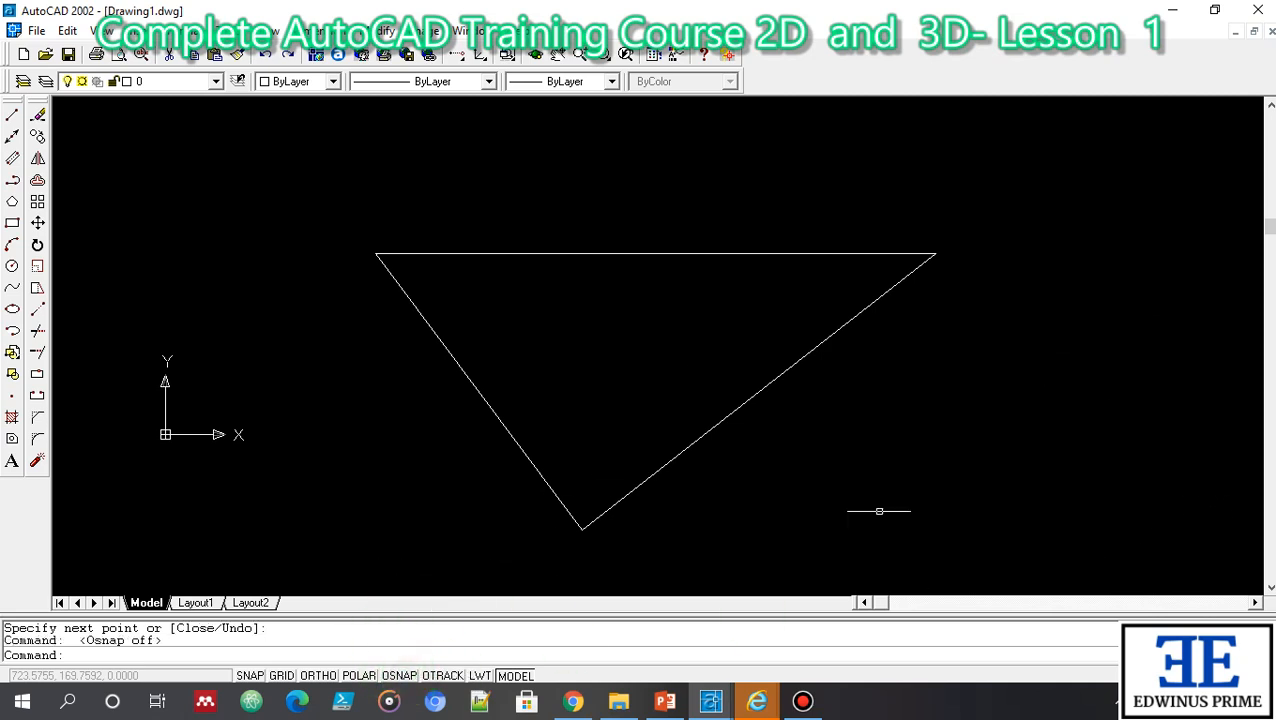
click(263, 652)
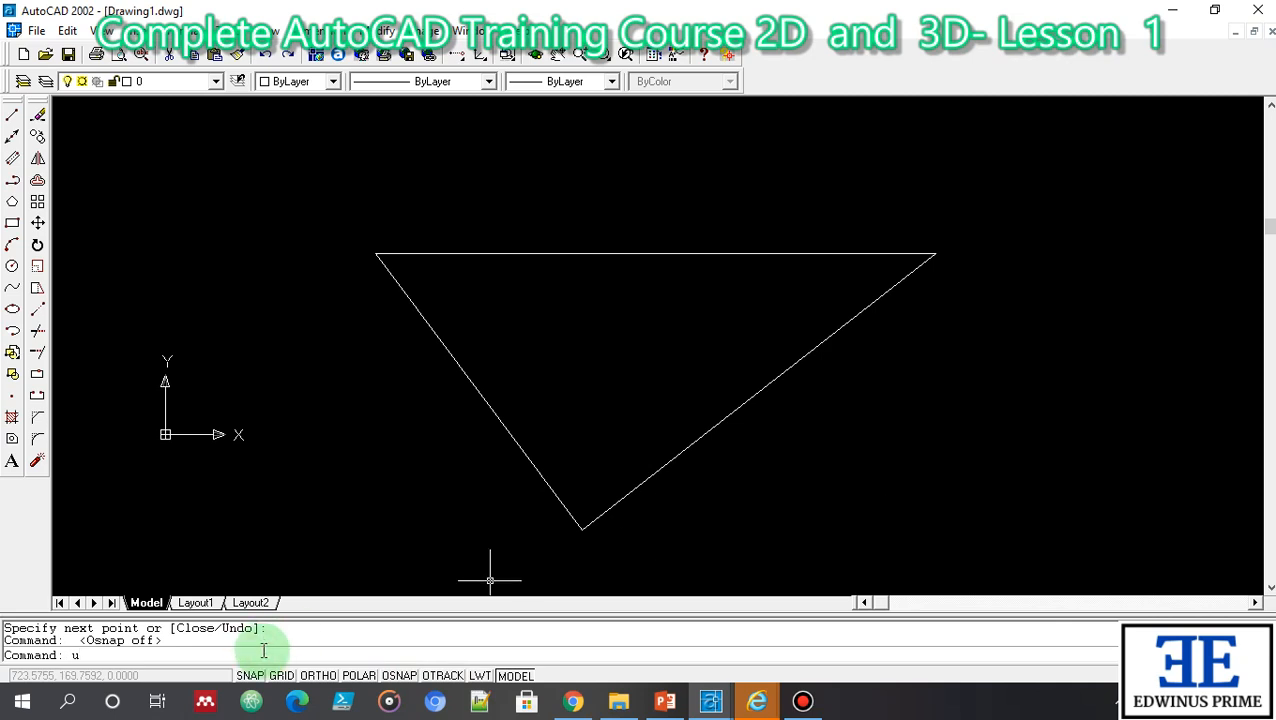
text(u)
key(Return)
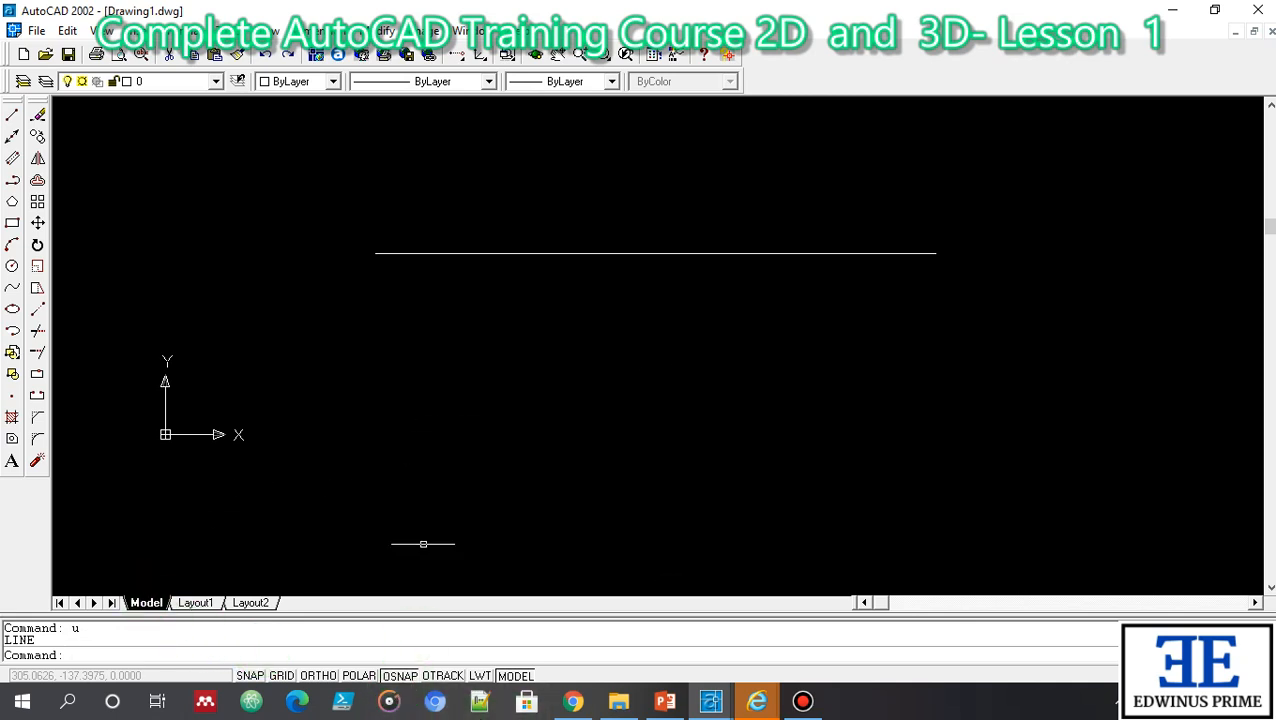
Step: Undo the horizontal line and the zoom made before it, and redo the zoom
click(377, 253)
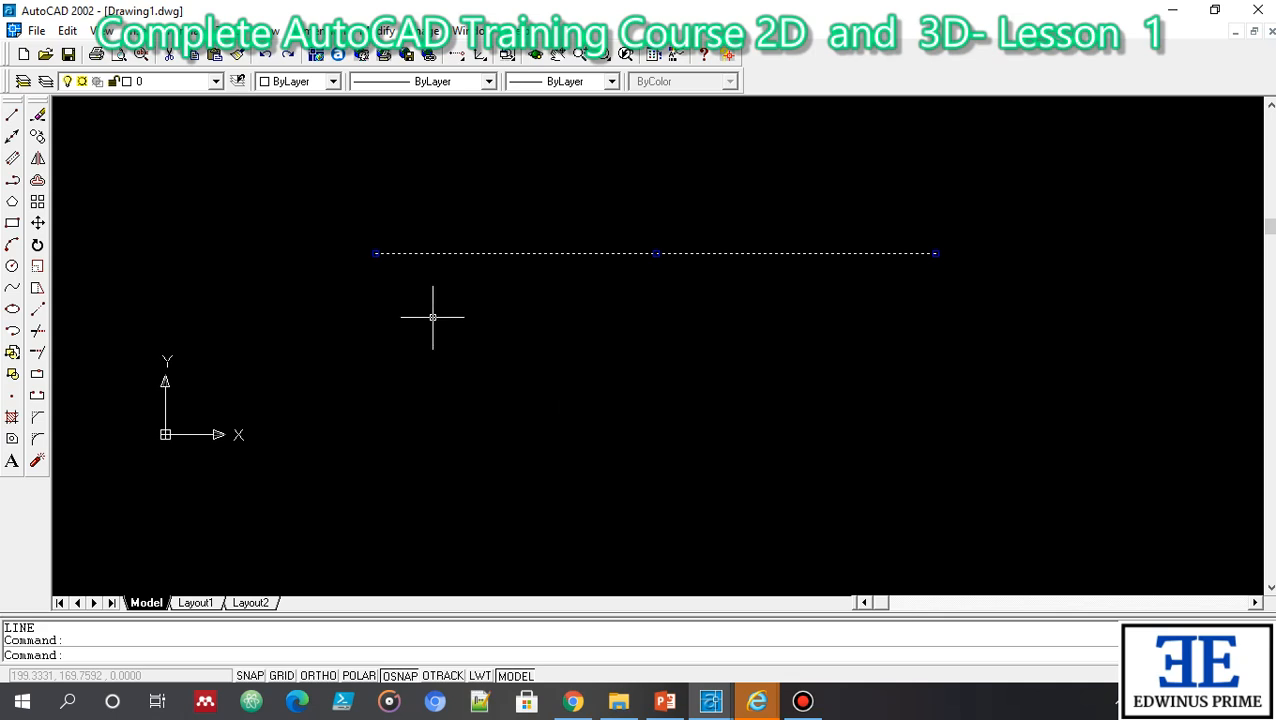
key(ctrl+z)
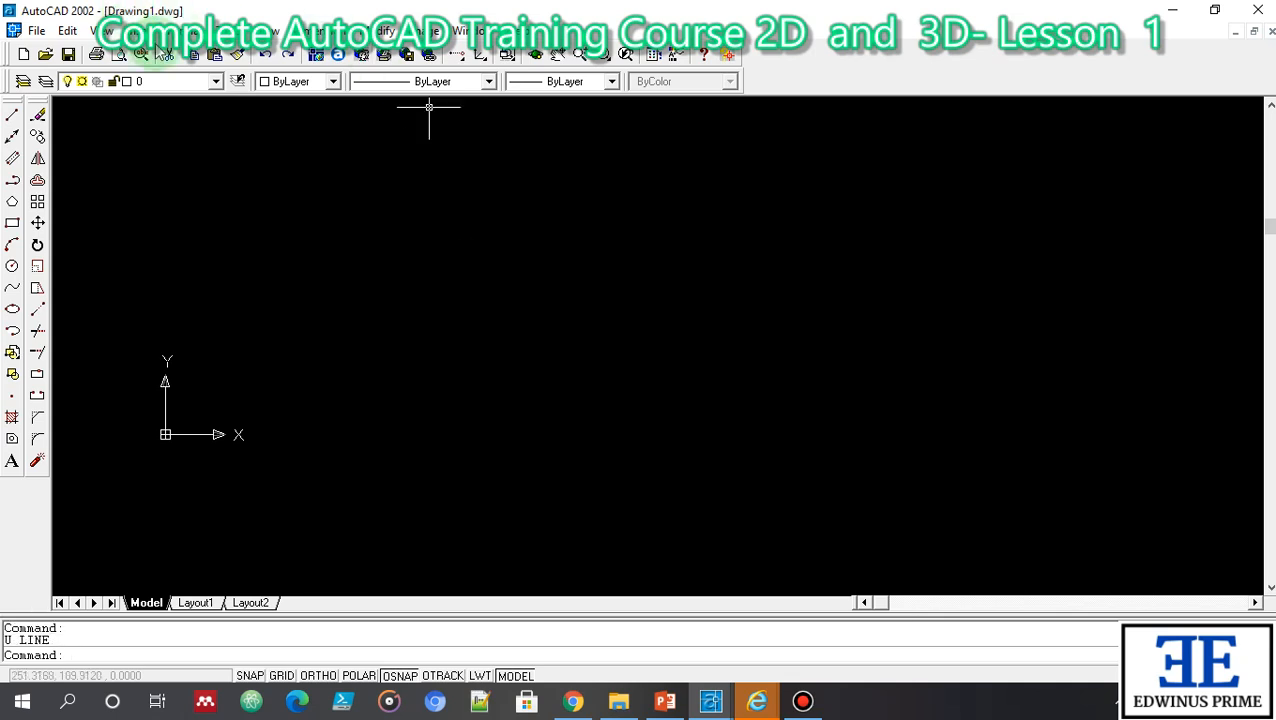
click(264, 55)
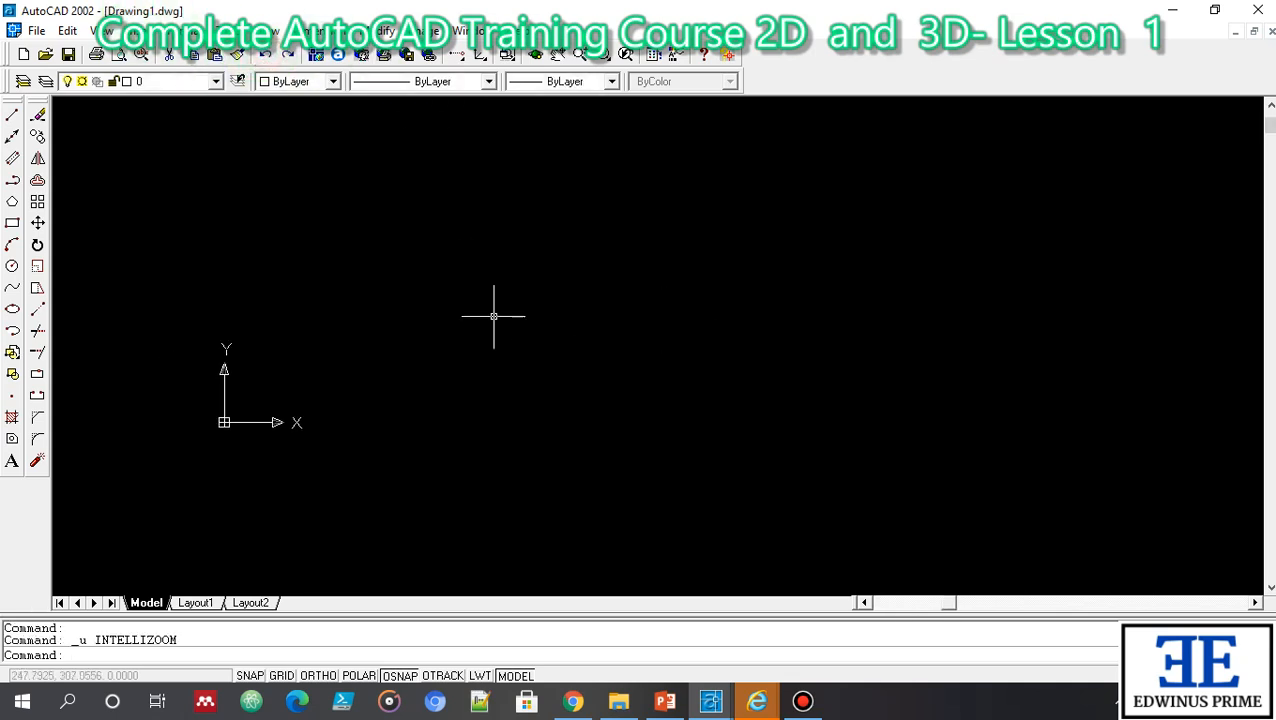
click(288, 54)
click(288, 54)
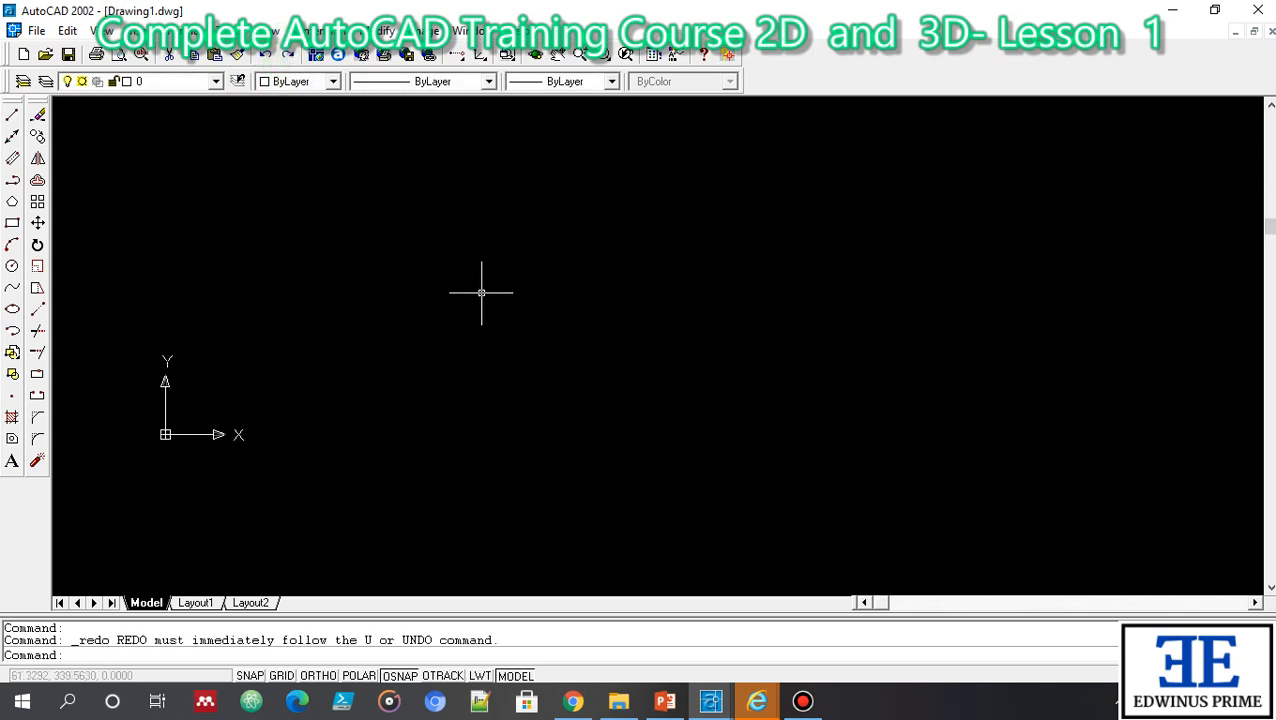
Step: Draw a new horizontal line from about (185, 163) to about (598, 163)
text(l)
key(Return)
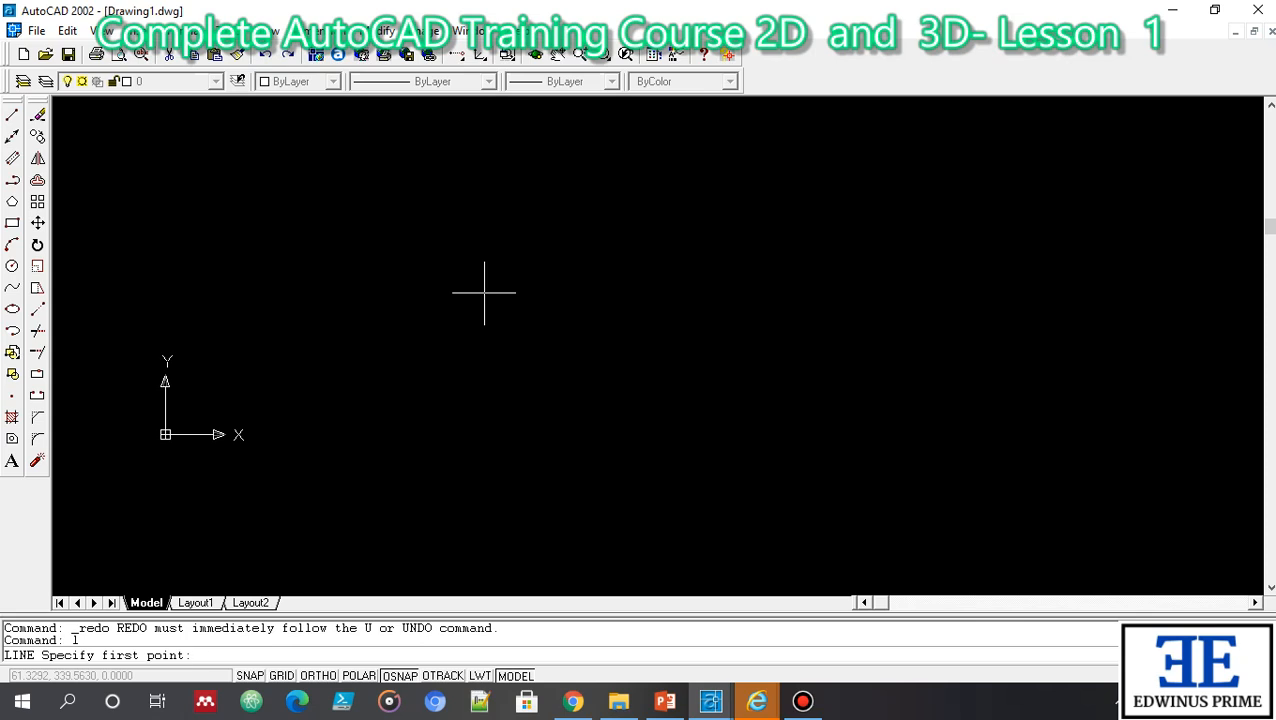
click(361, 260)
click(801, 261)
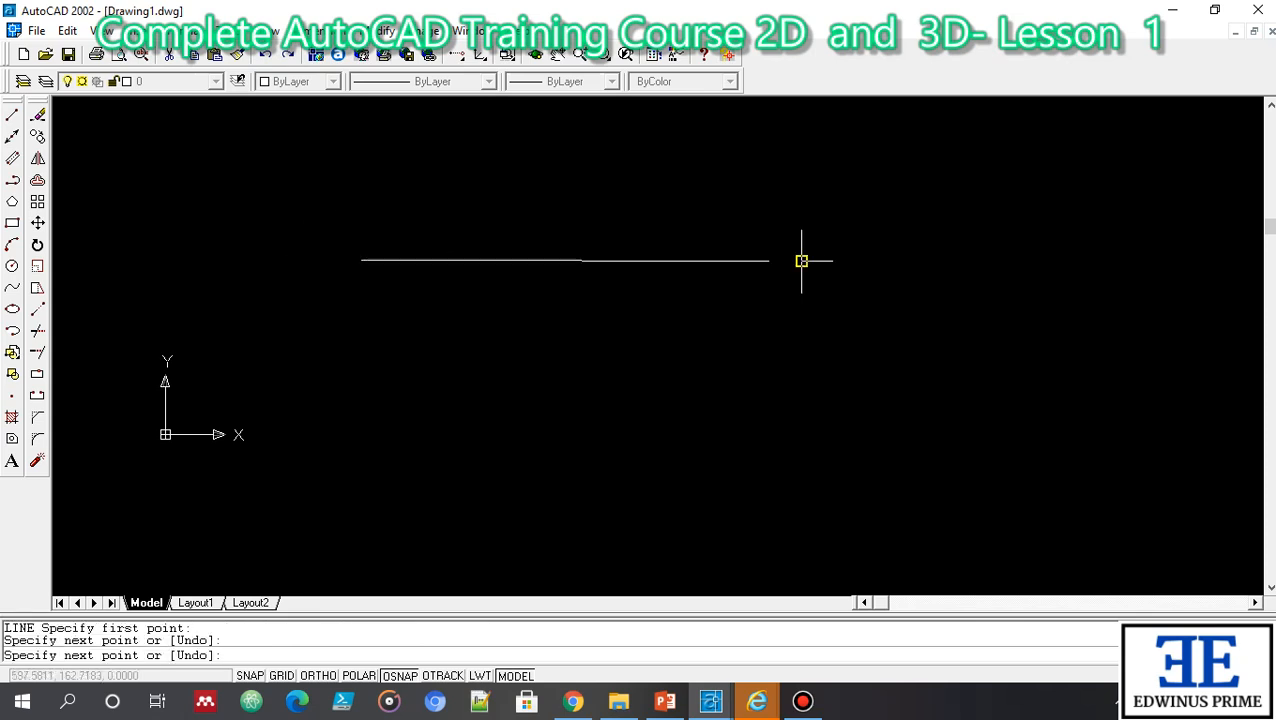
key(Return)
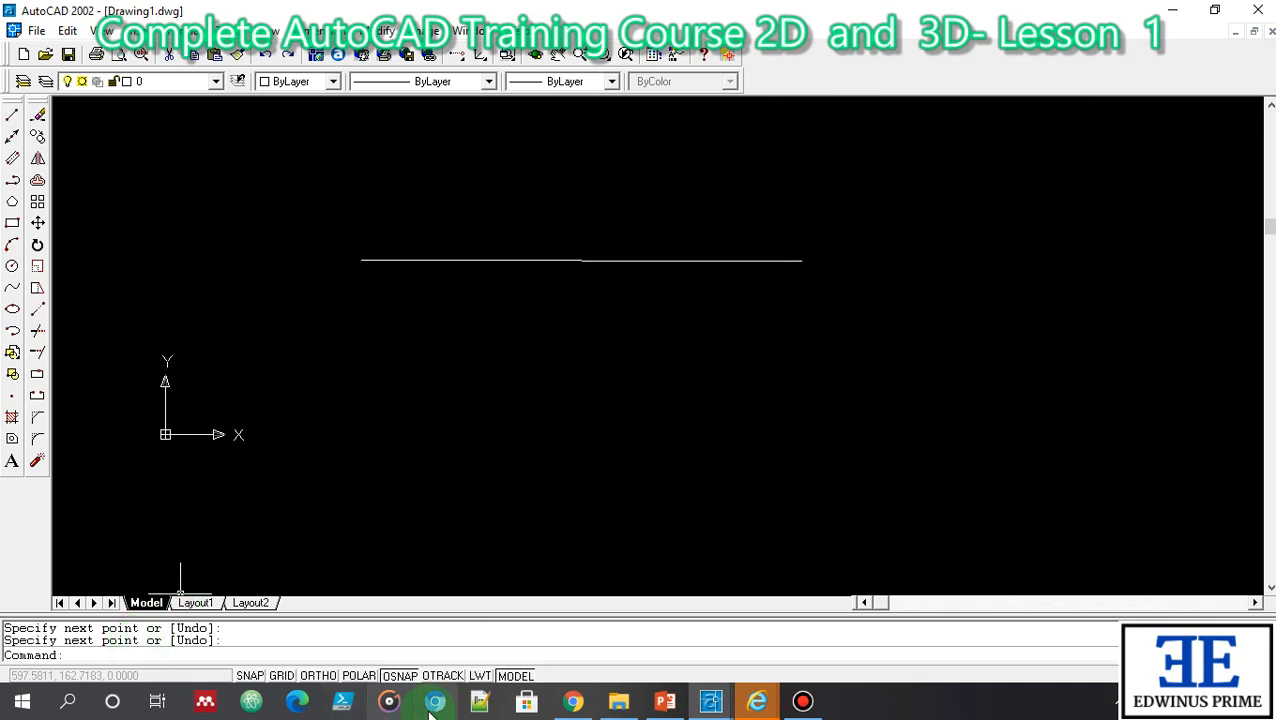
Step: With object snap off, complete a triangle with two connected lines between the horizontal line's ends via about (373, -63), and re-enable object snap
click(406, 682)
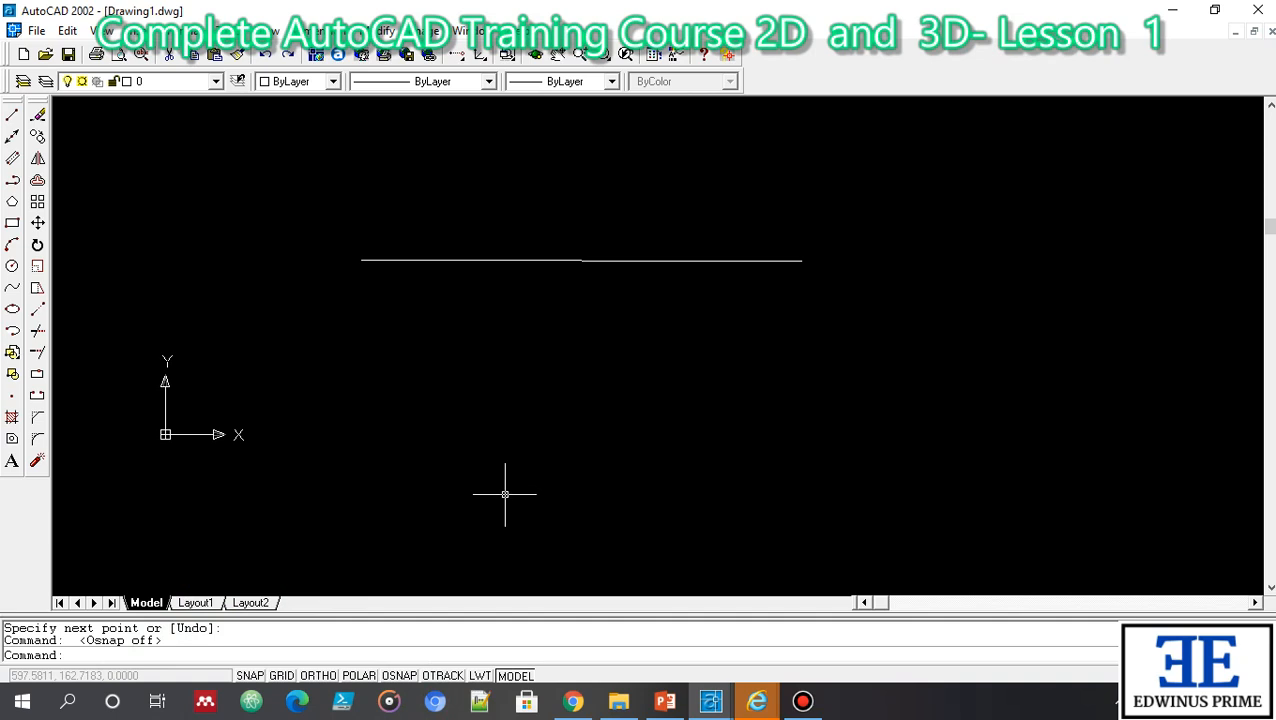
text(l)
key(Return)
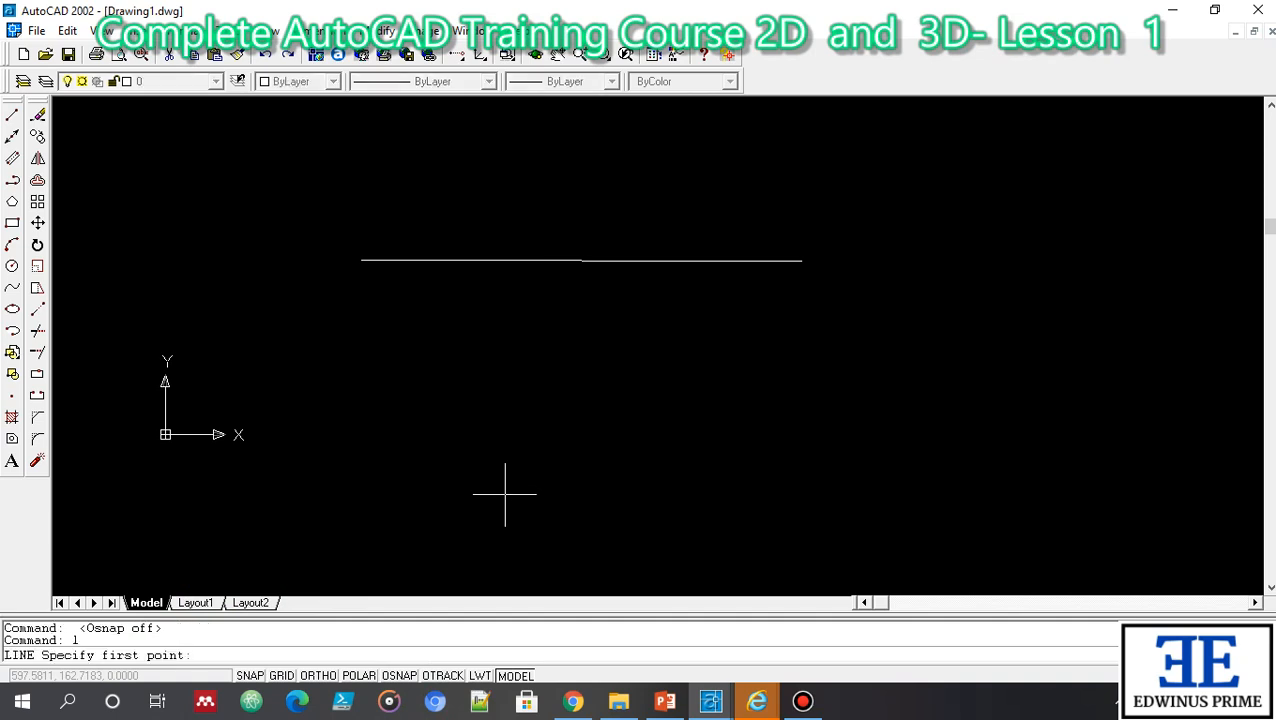
click(362, 261)
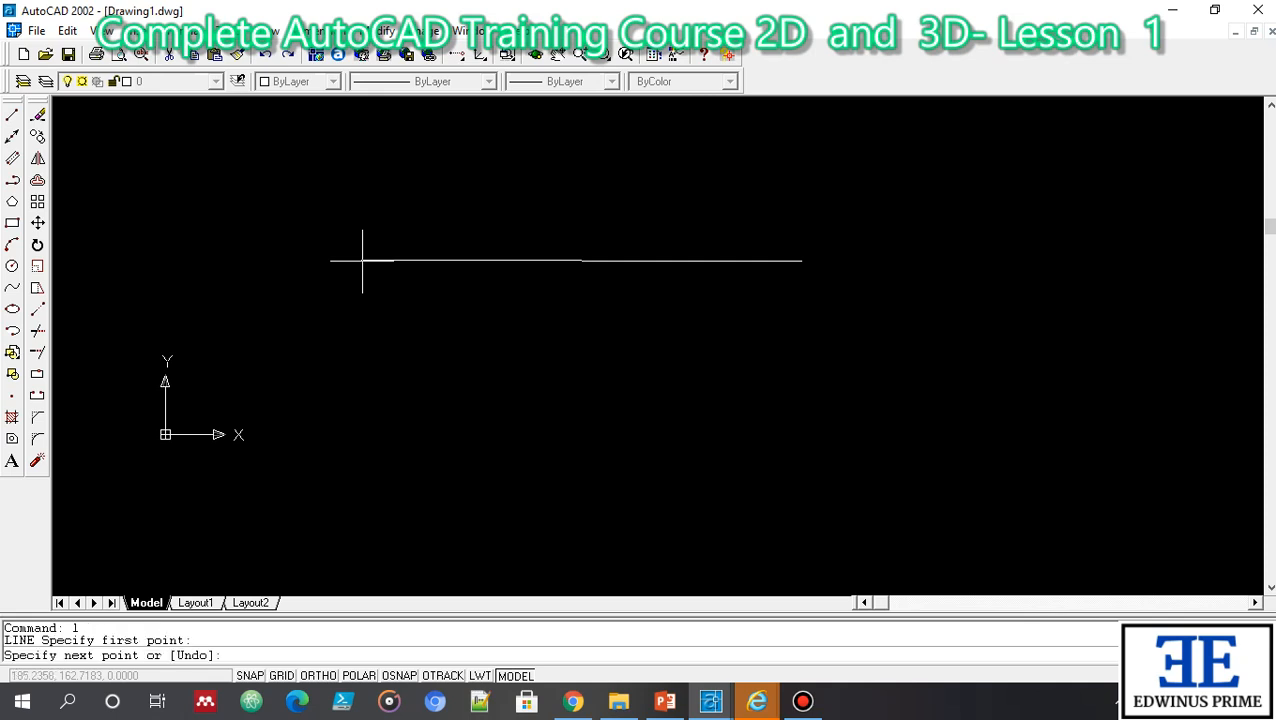
click(562, 500)
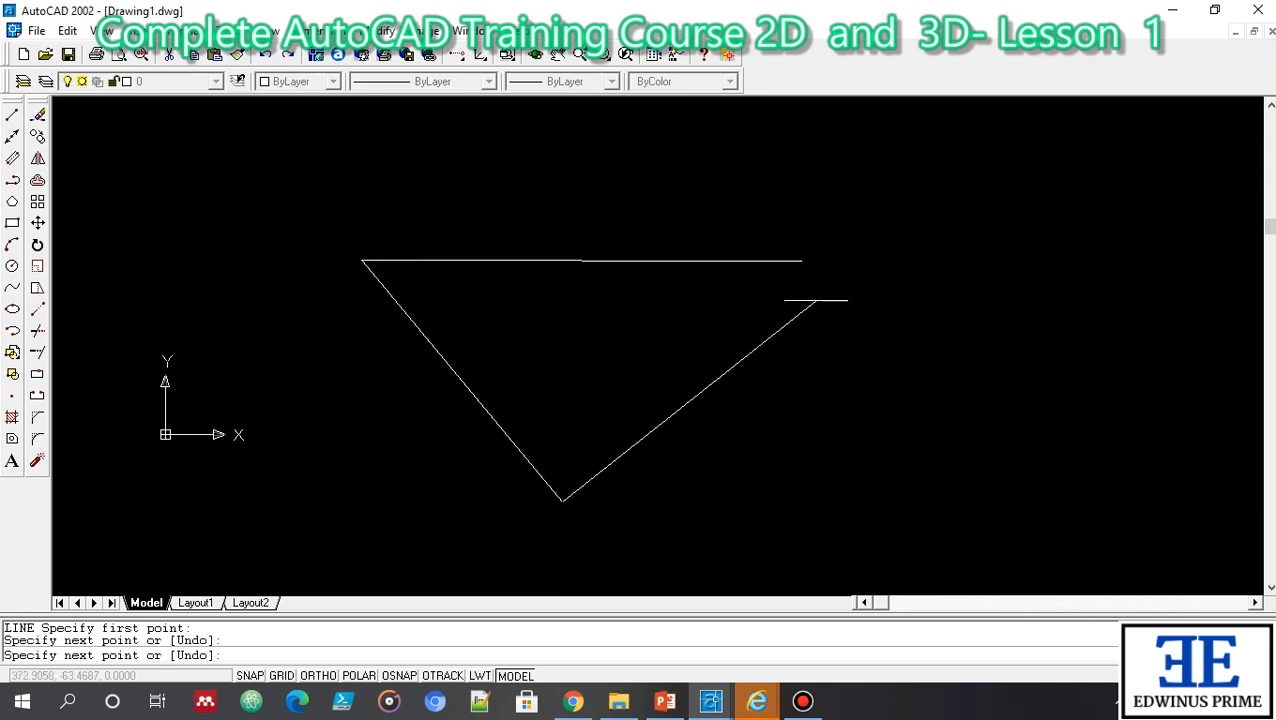
click(802, 260)
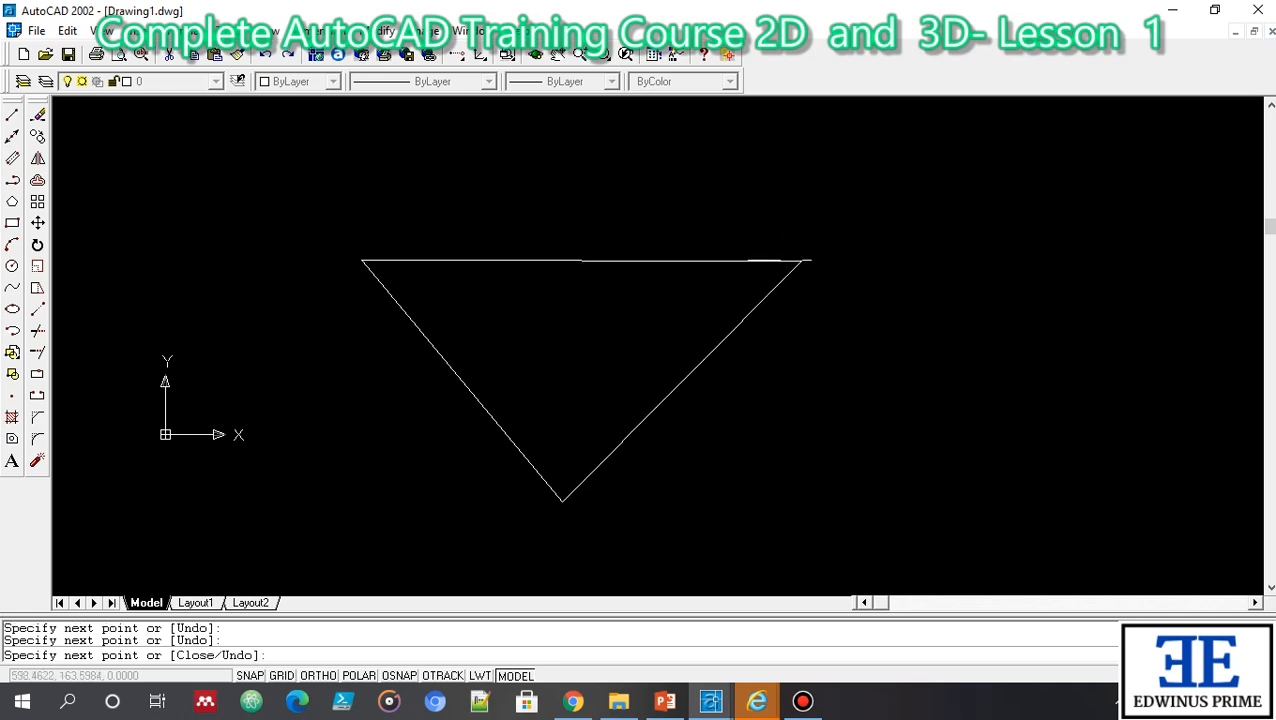
key(Return)
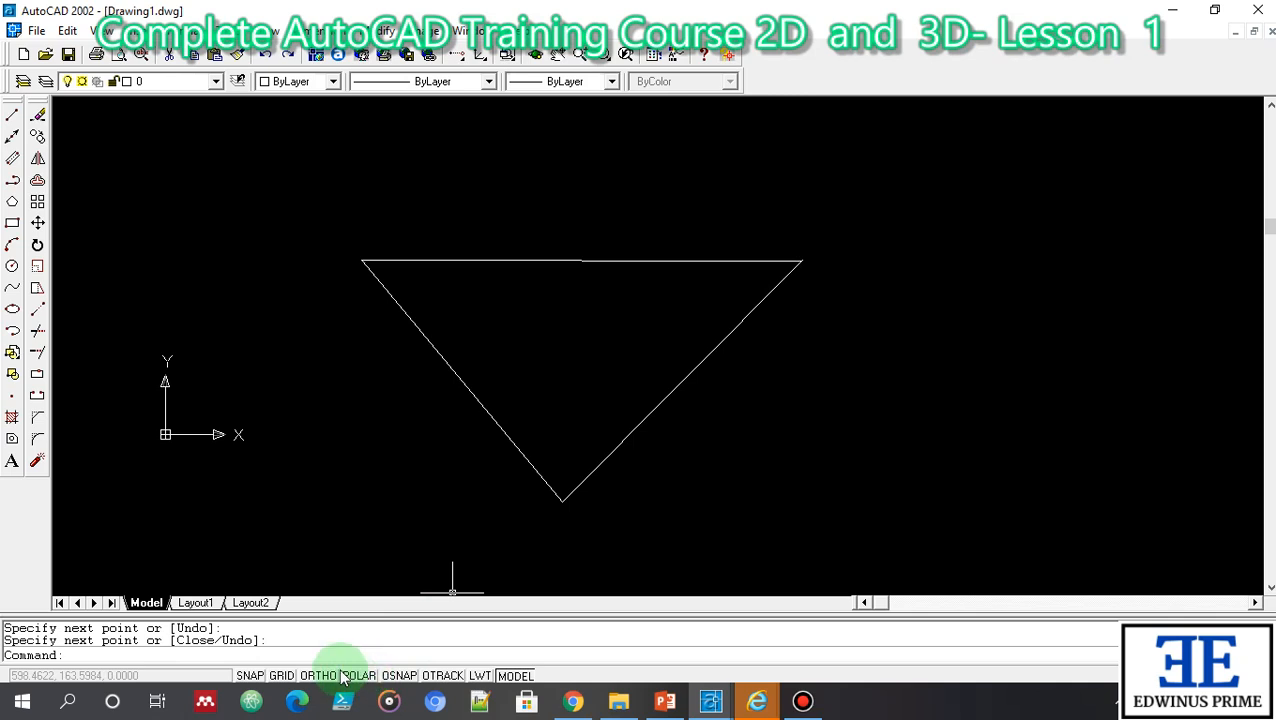
click(400, 676)
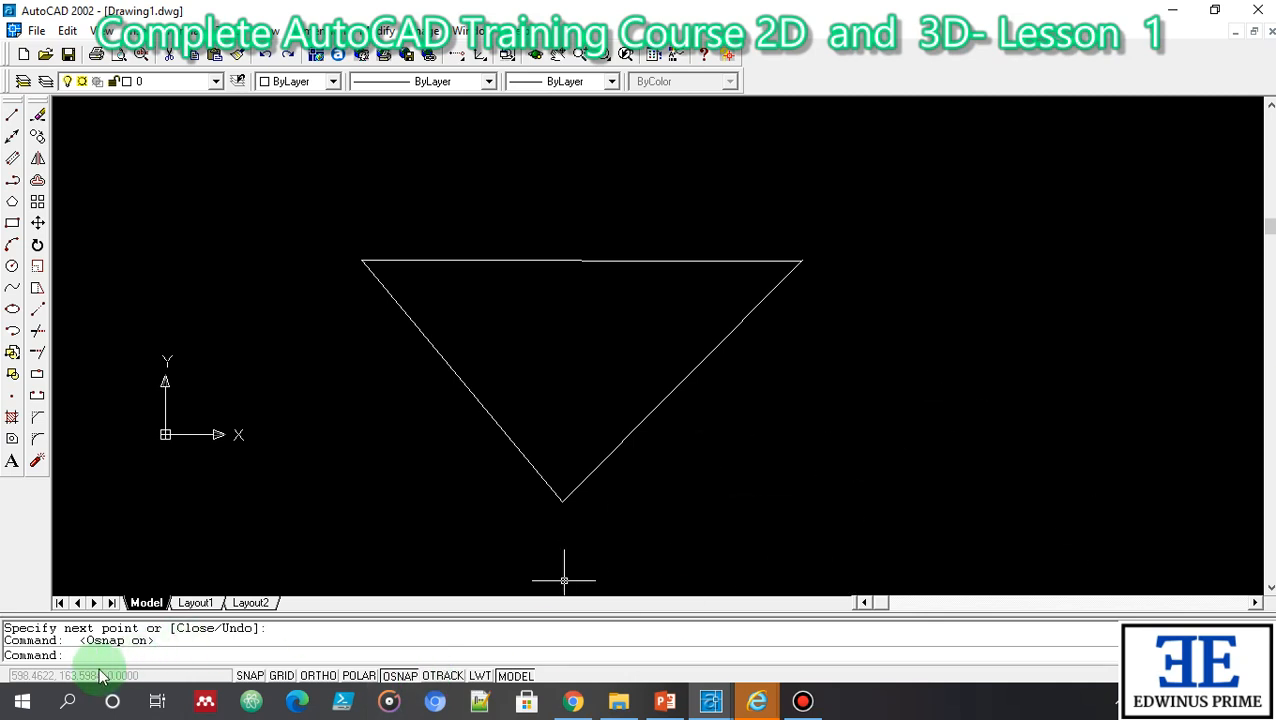
click(316, 645)
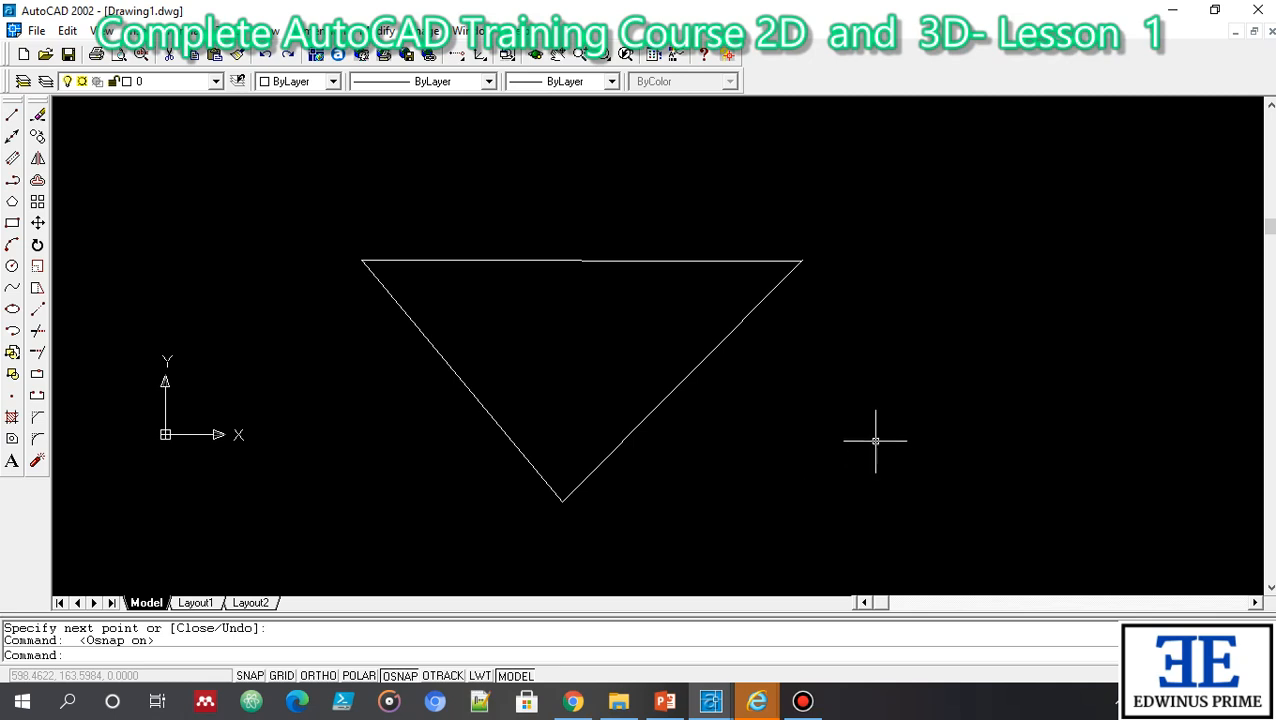
Step: Draw a closed triangle beside the existing one with connected lines through about (865, 182) and (965, 12), using the Close option
click(207, 655)
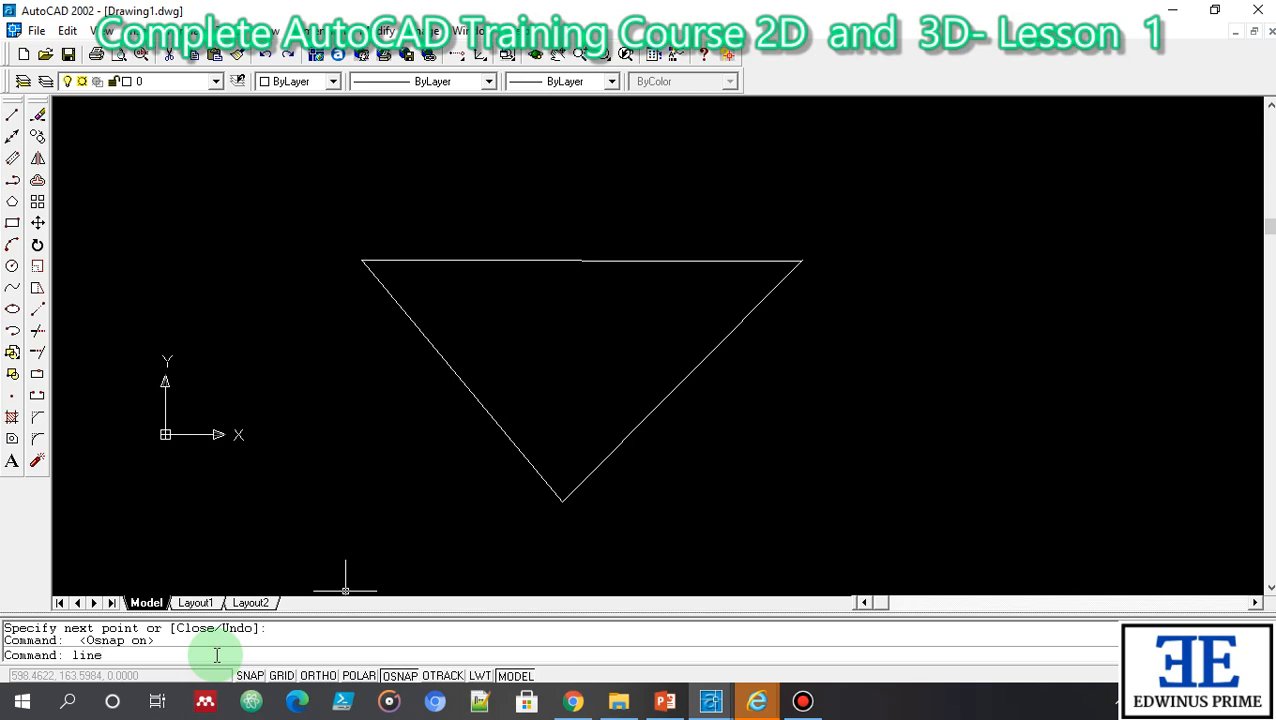
text(line)
key(Return)
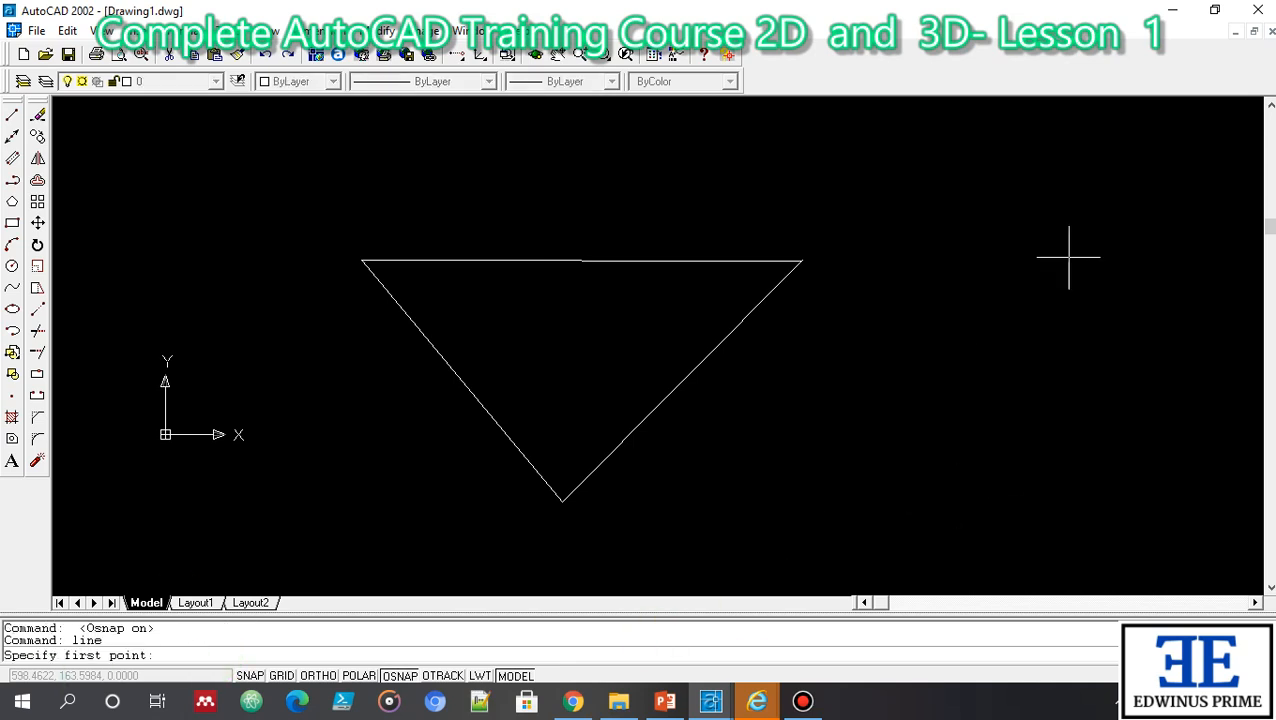
click(898, 320)
click(1087, 242)
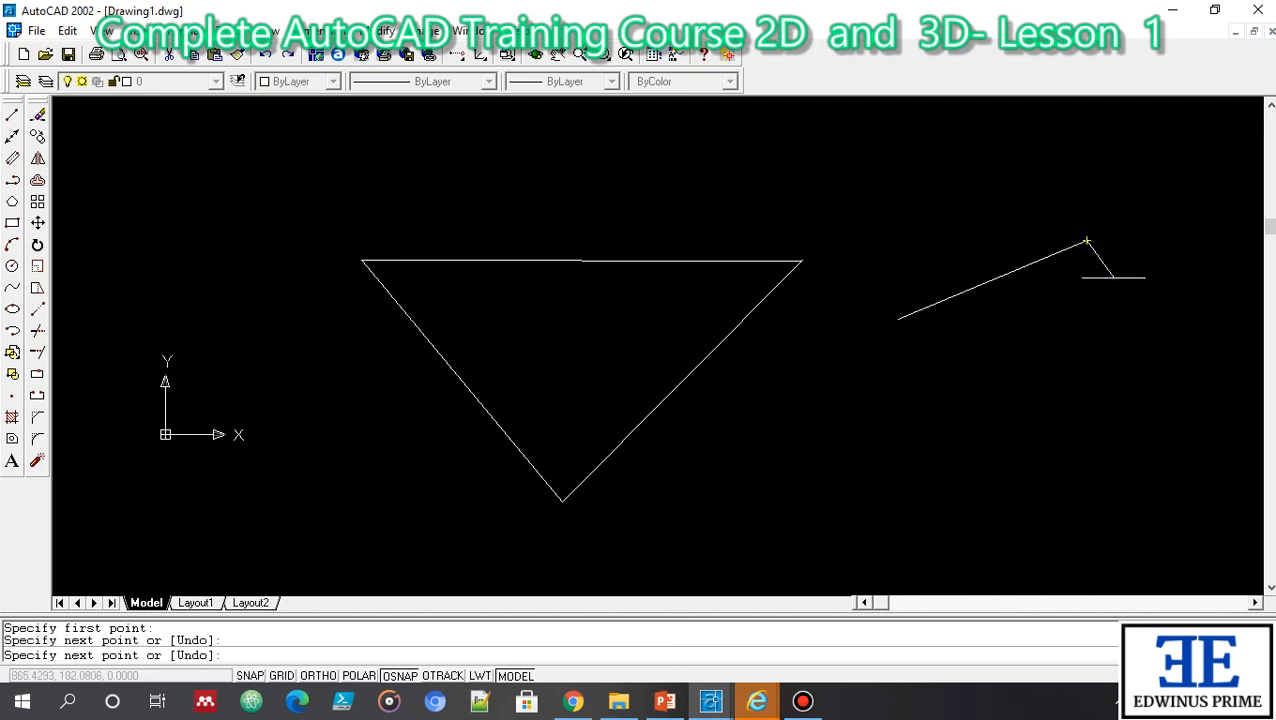
click(1192, 420)
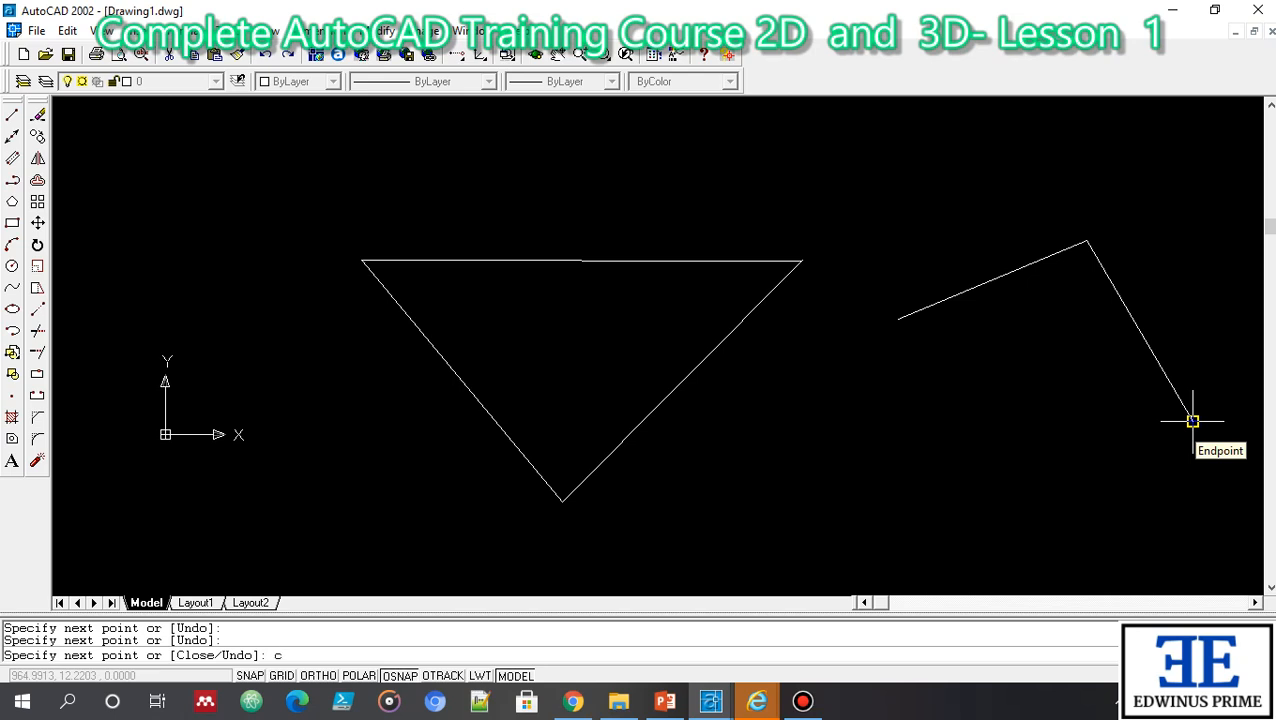
text(c)
key(Return)
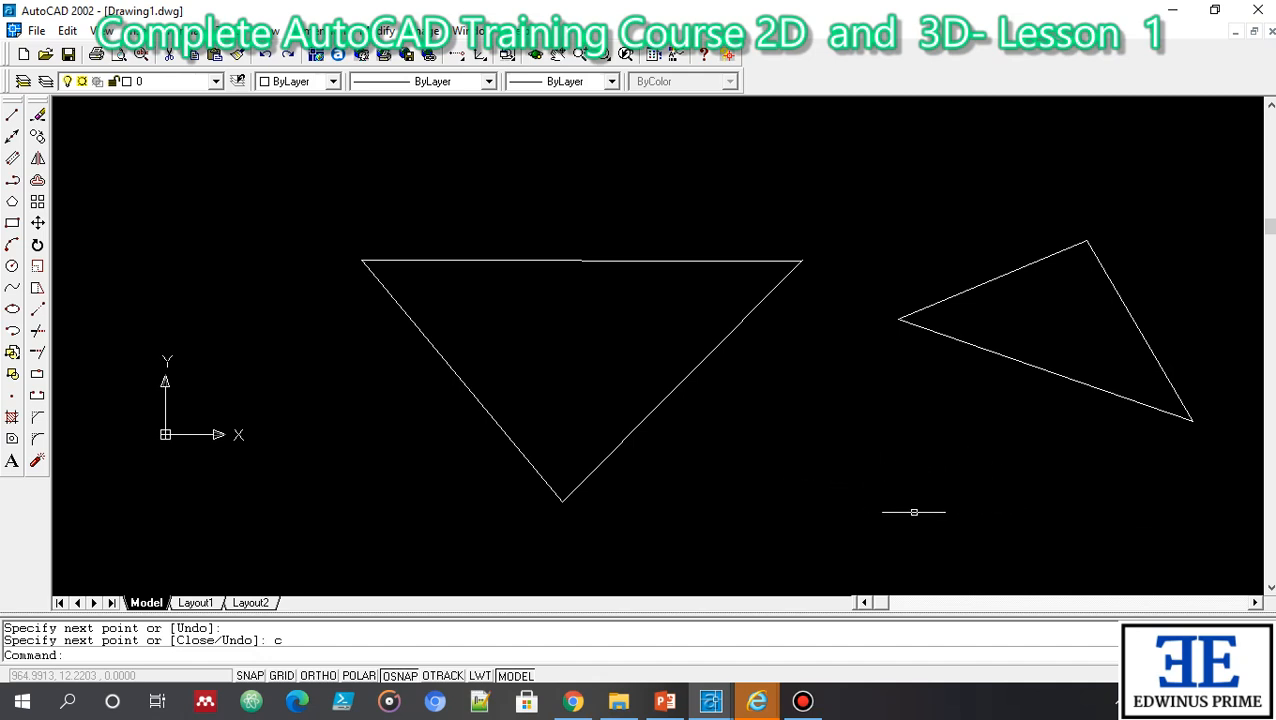
Step: Draw an irregular ten-sided outline below and between the two triangles with connected lines, and finish it with the Close option
key(Return)
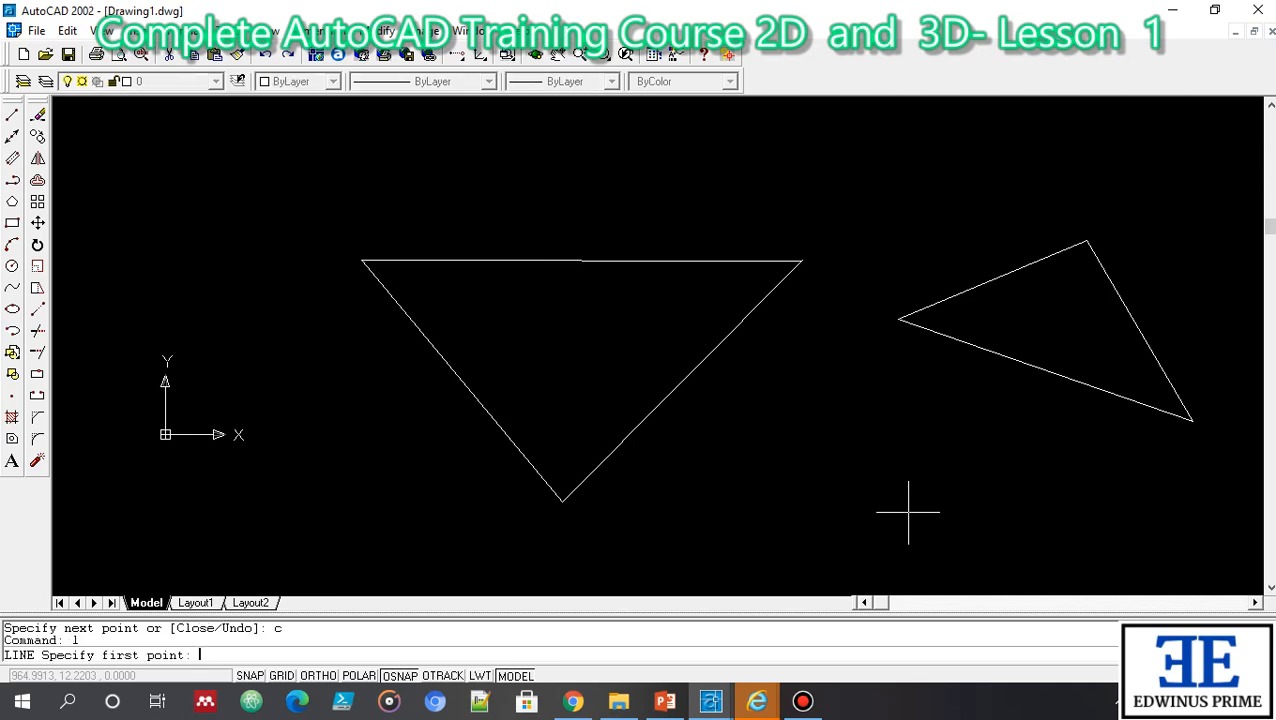
click(794, 493)
click(820, 421)
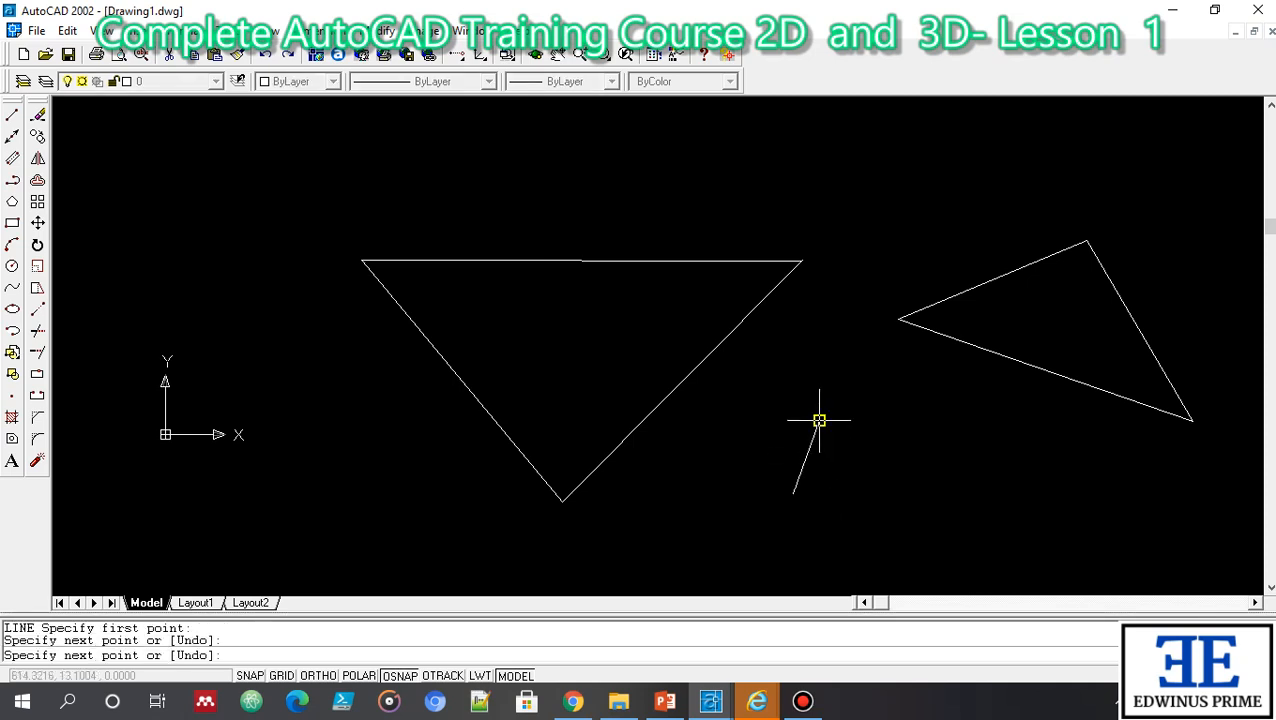
click(893, 430)
click(986, 428)
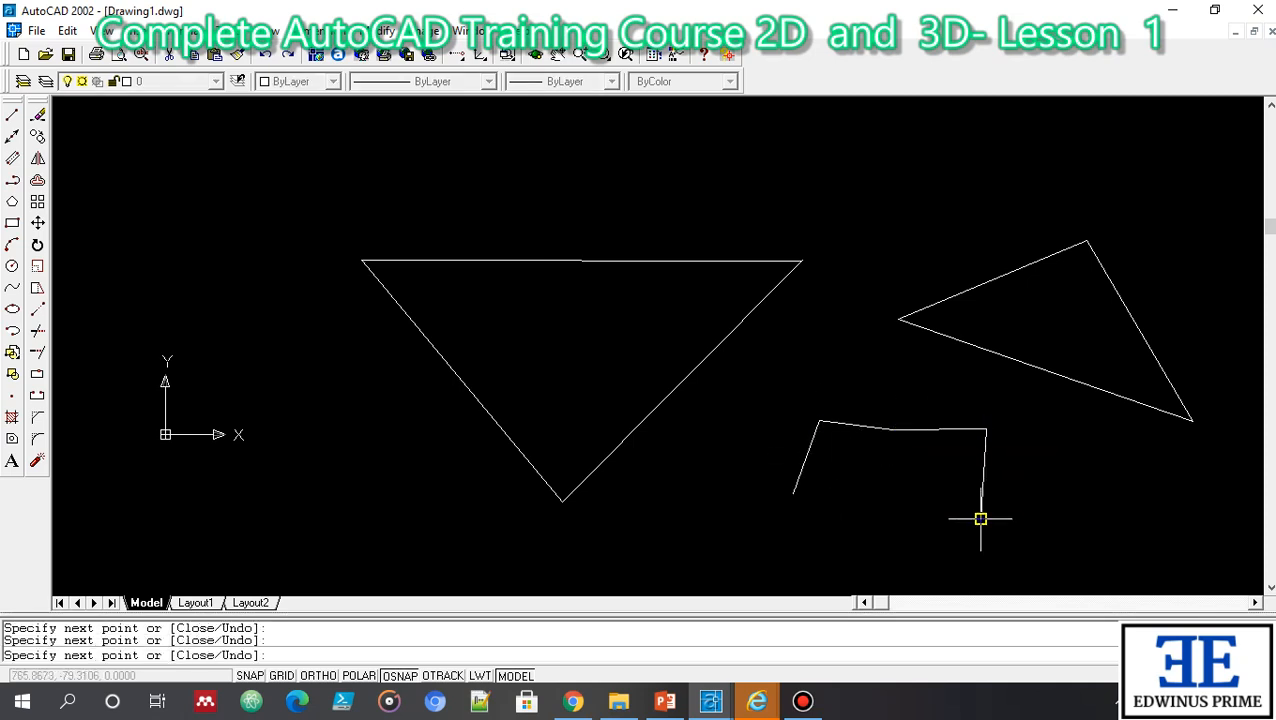
click(981, 518)
click(1206, 559)
click(910, 576)
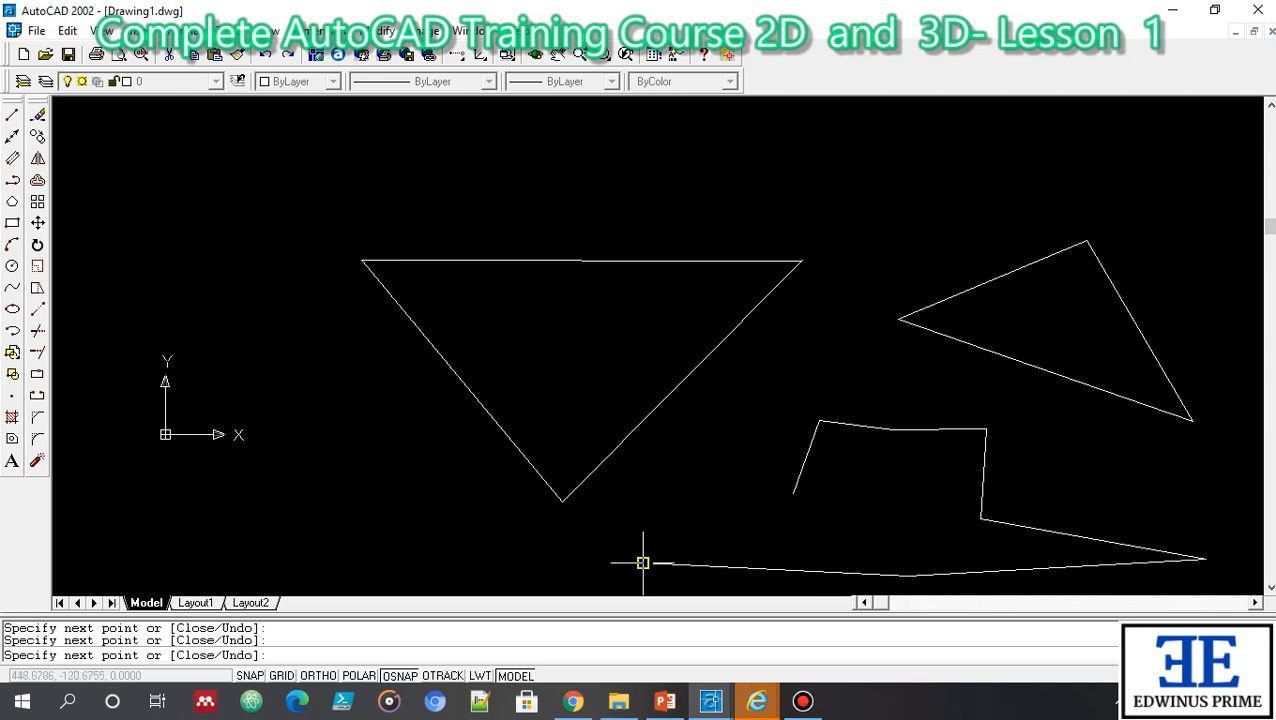
click(644, 562)
click(738, 450)
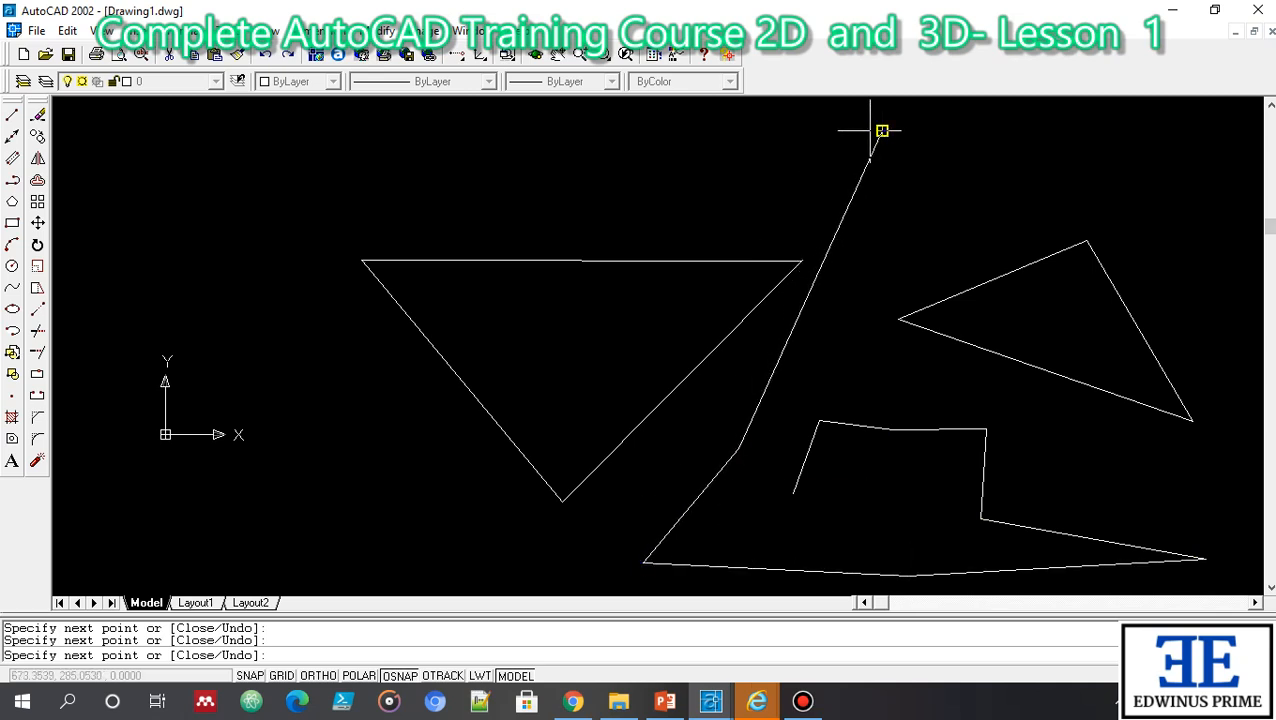
click(870, 130)
text(c)
key(Return)
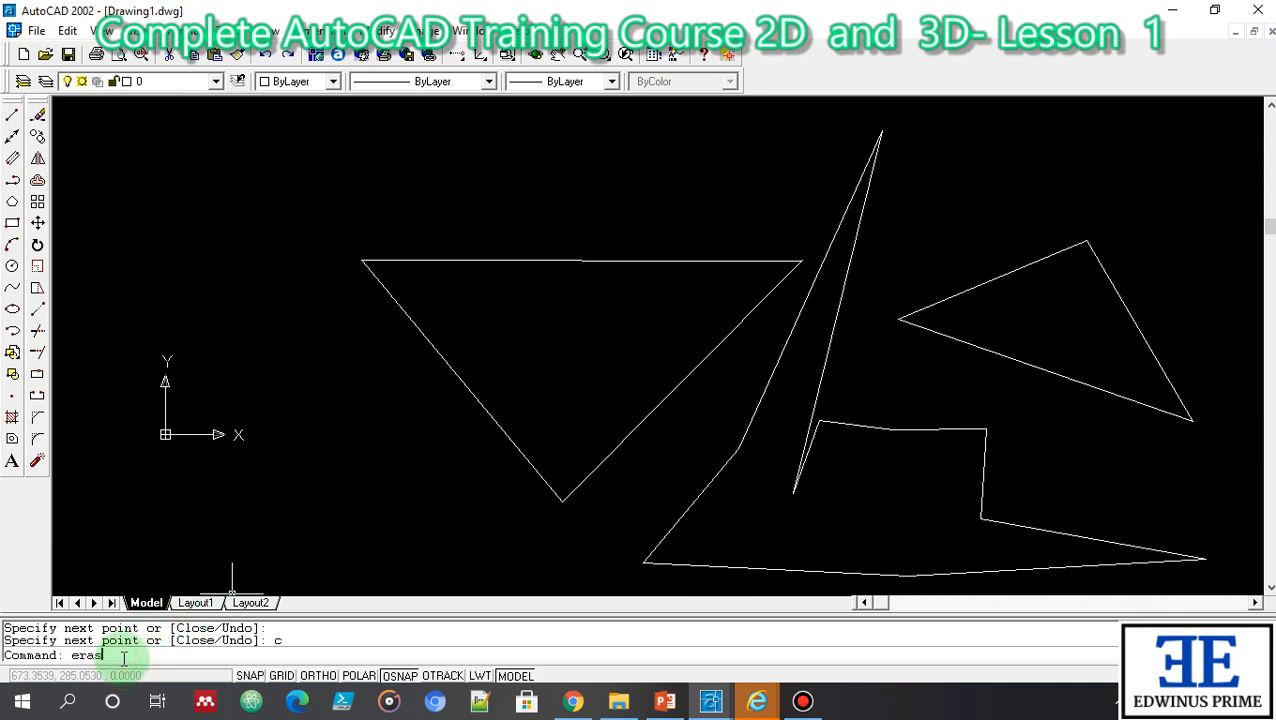
Step: Erase all objects in the drawing
key(Return)
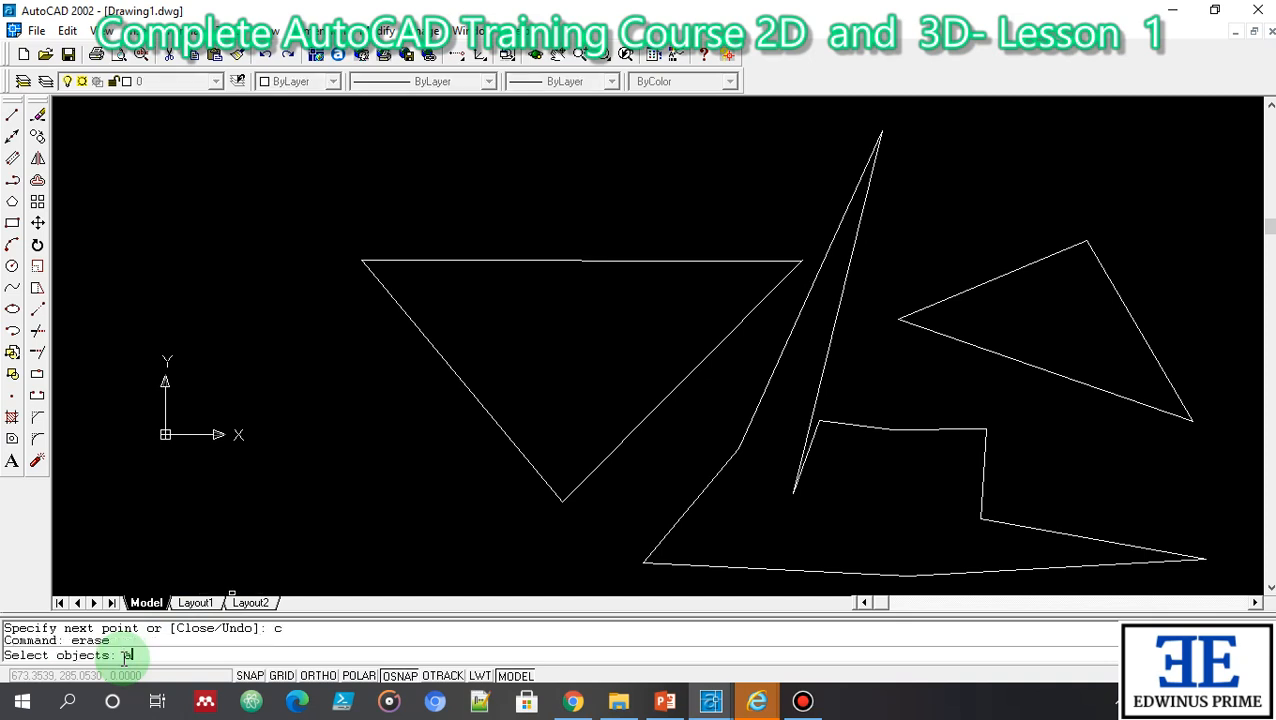
text(all)
key(Return)
key(Return)
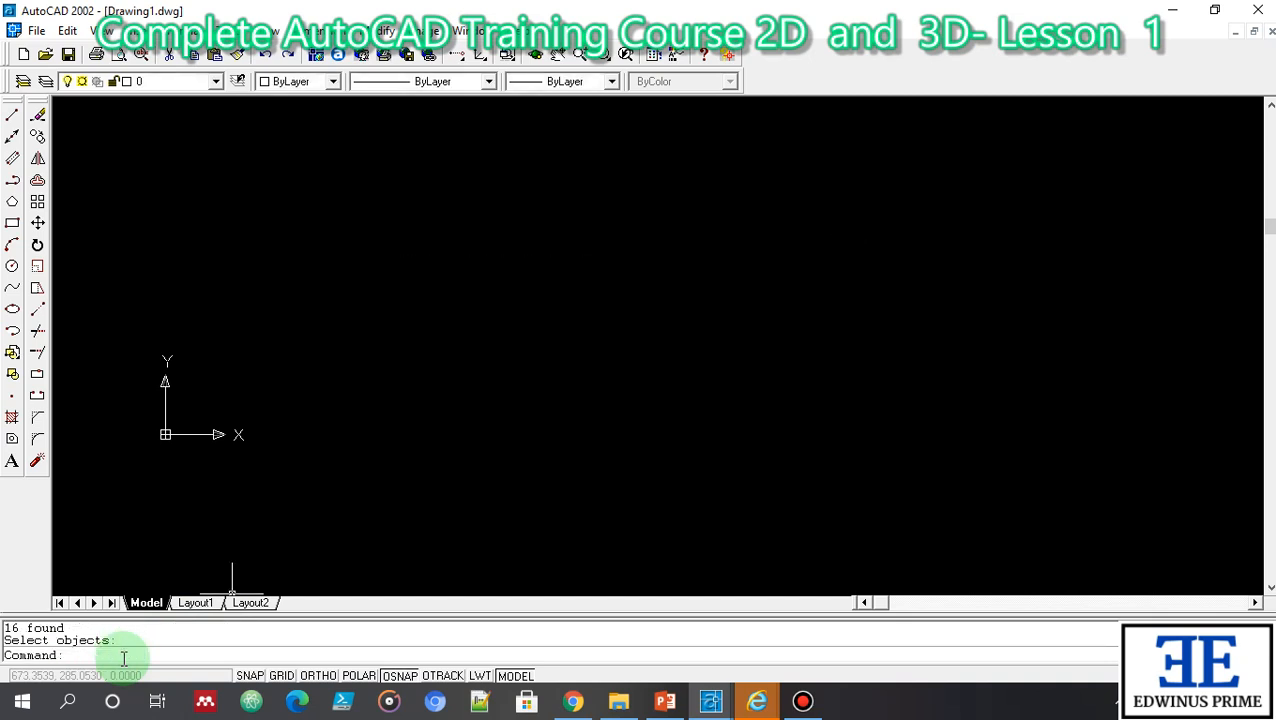
Step: Switch to PowerPoint to check the Line entry on the draw commands slide, and return to the AutoCAD drawing
scroll(632, 393, up, 4)
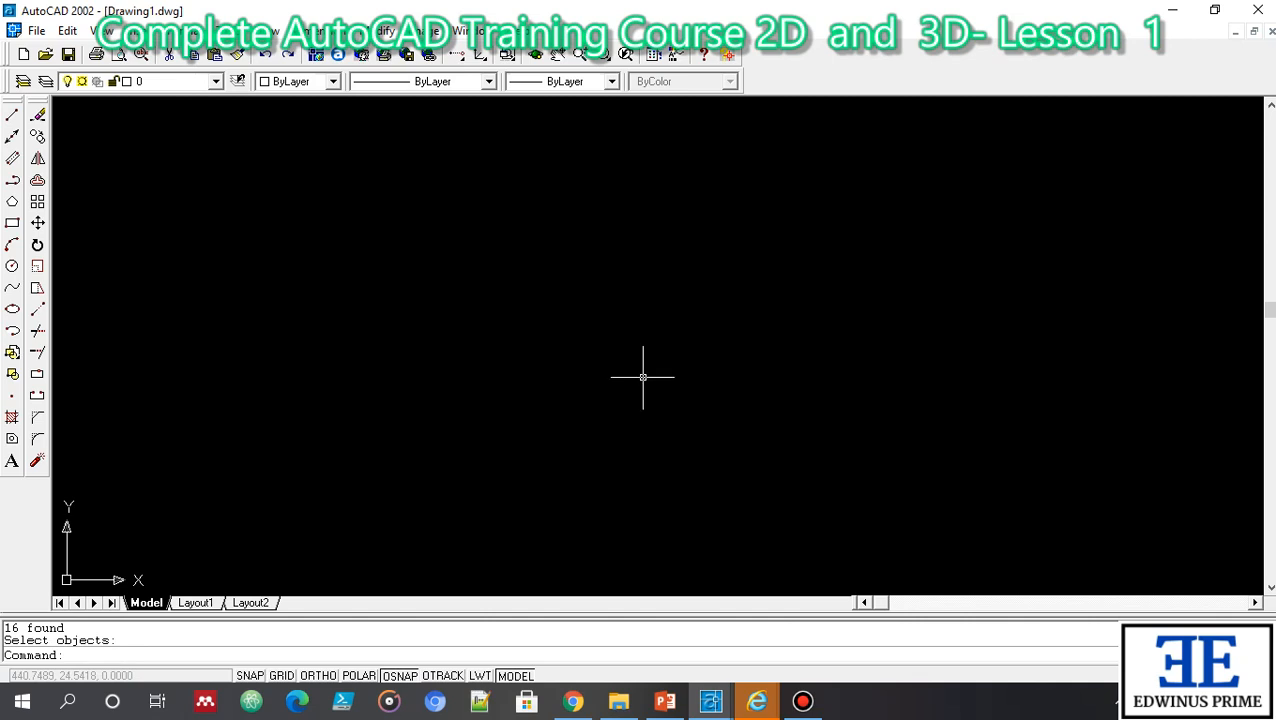
scroll(644, 377, down, 5)
scroll(644, 377, up, 1)
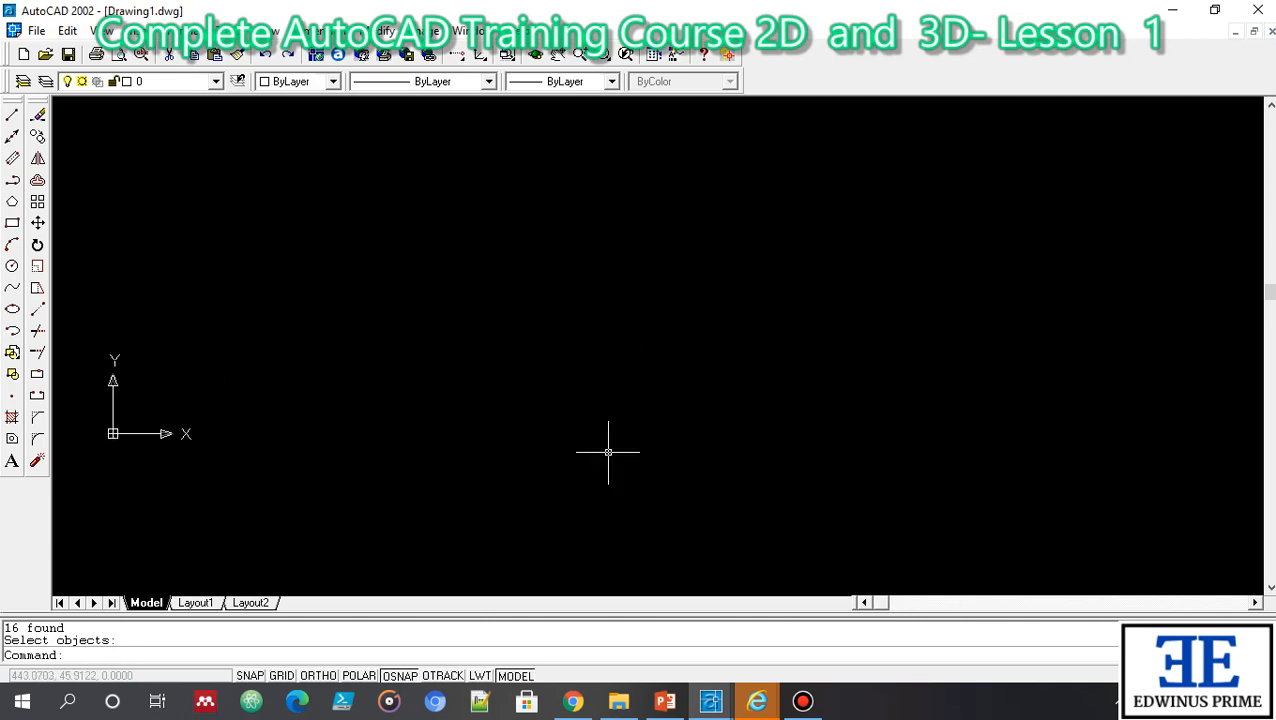
click(666, 702)
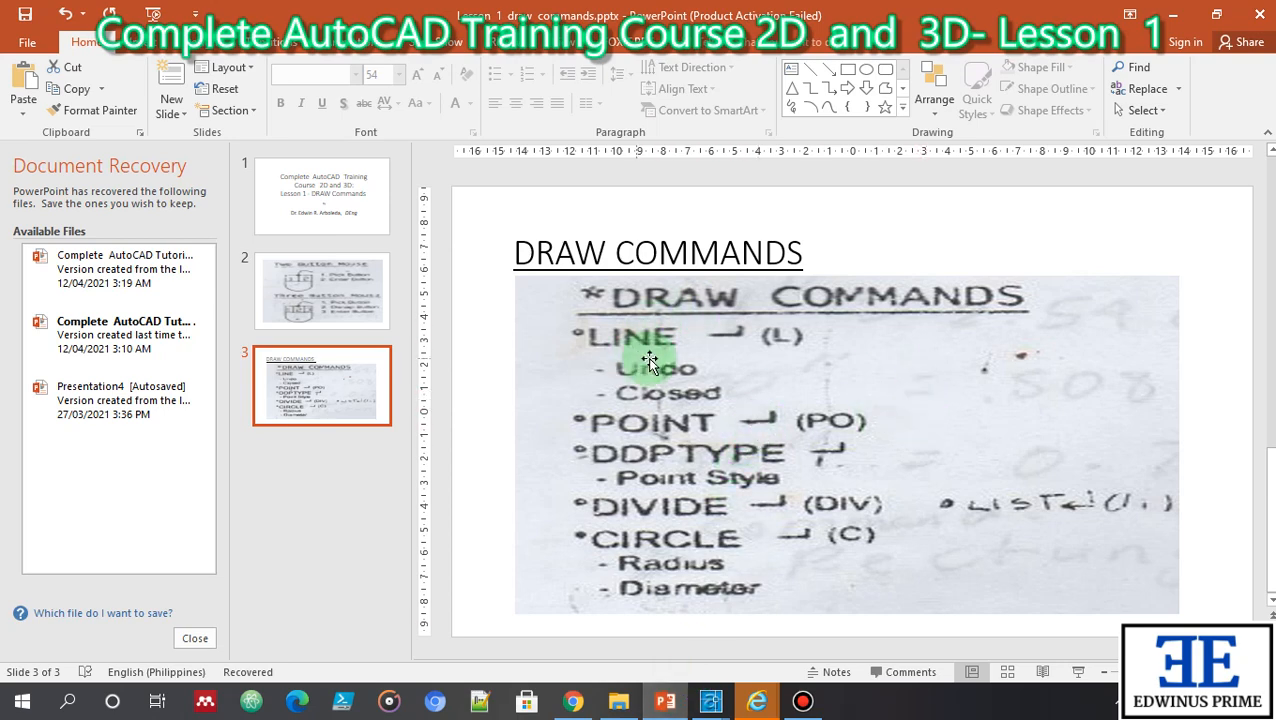
click(711, 703)
click(645, 645)
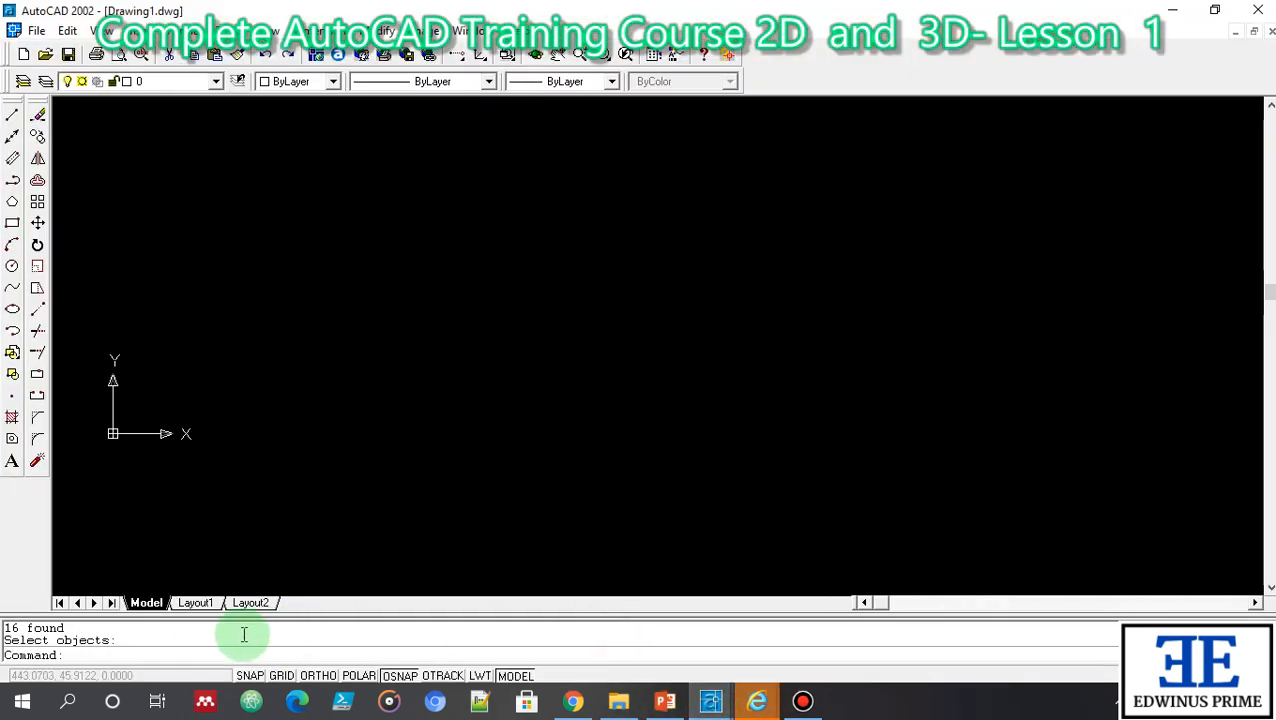
Step: Draw a nearly horizontal line from about (224, 200) to about (649, 193)
text(l)
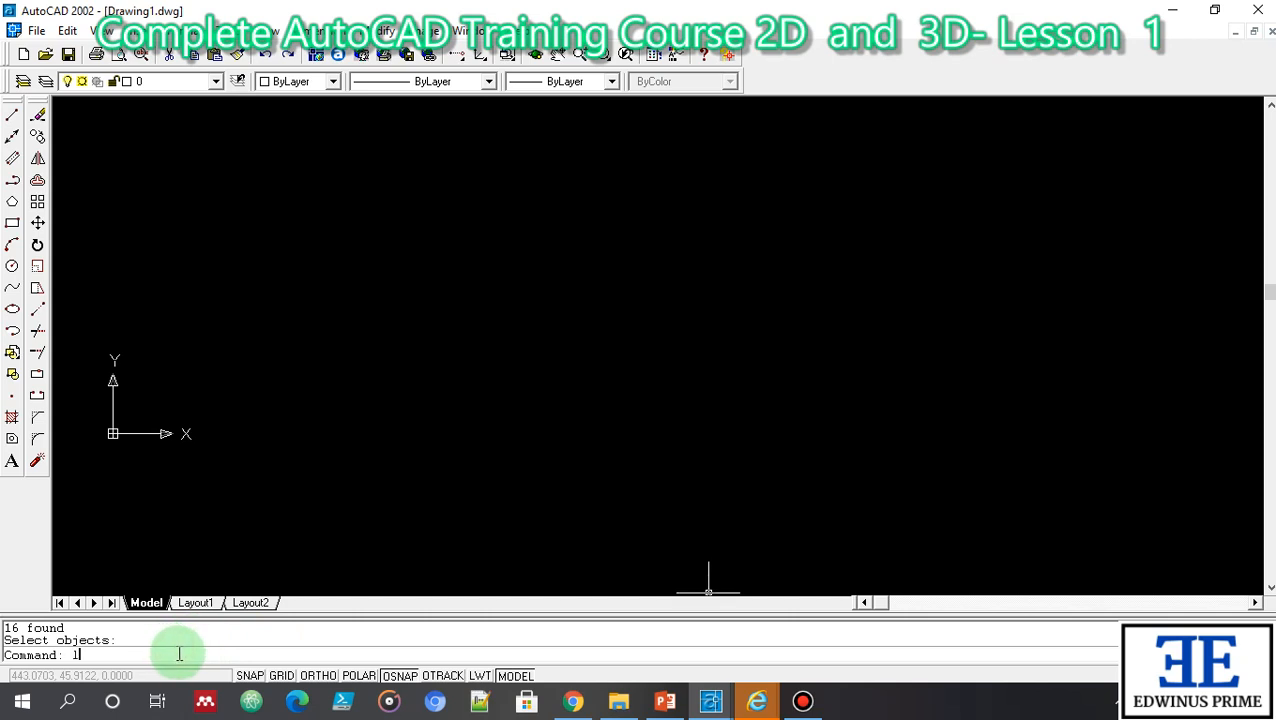
key(Return)
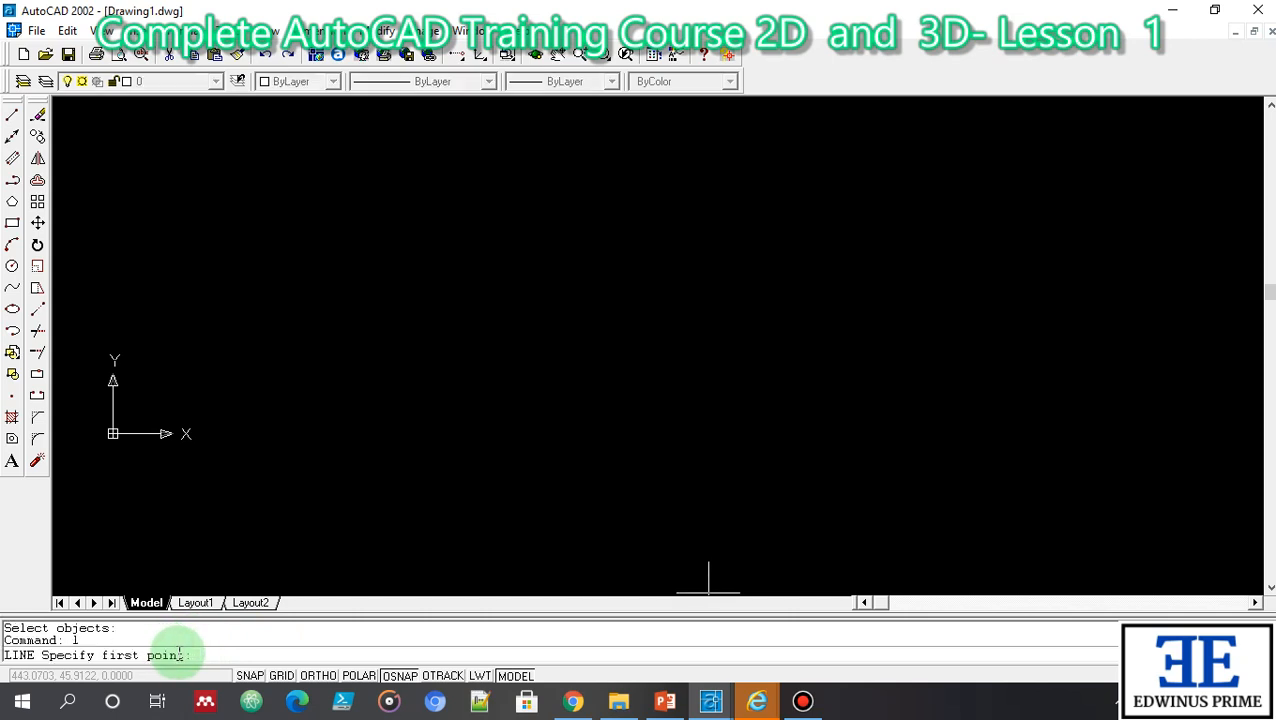
click(379, 197)
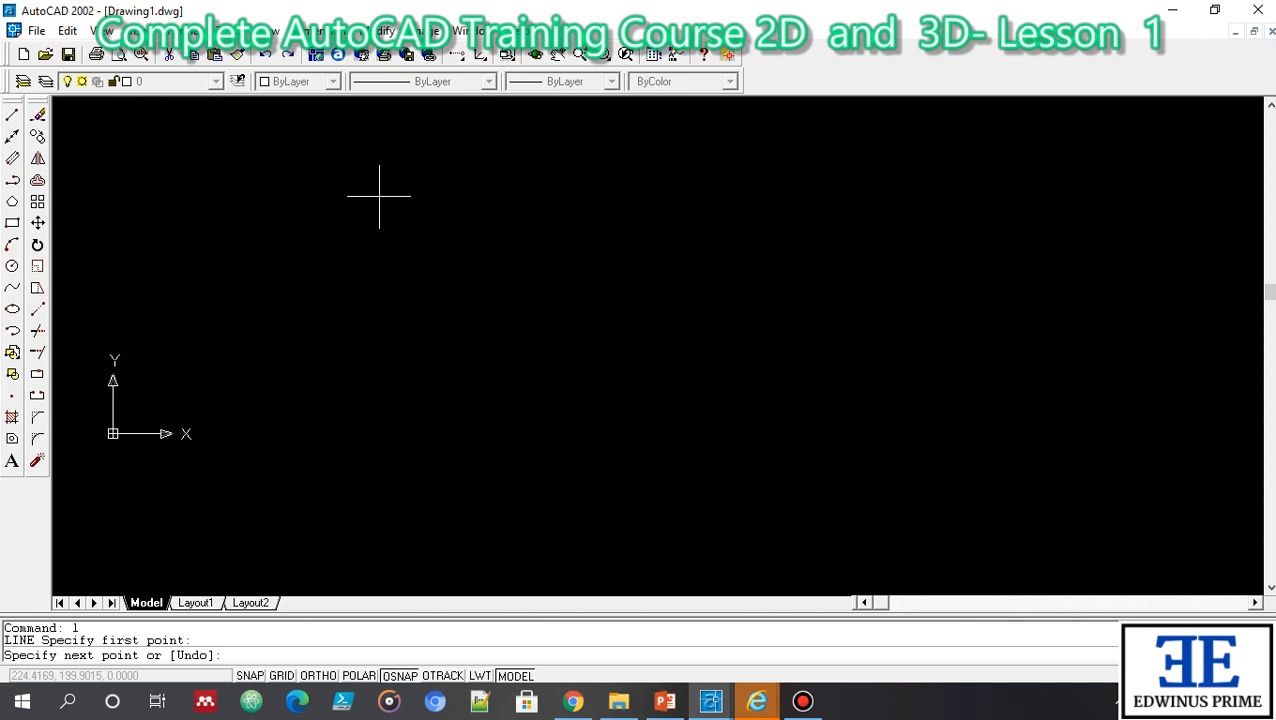
click(856, 204)
key(Return)
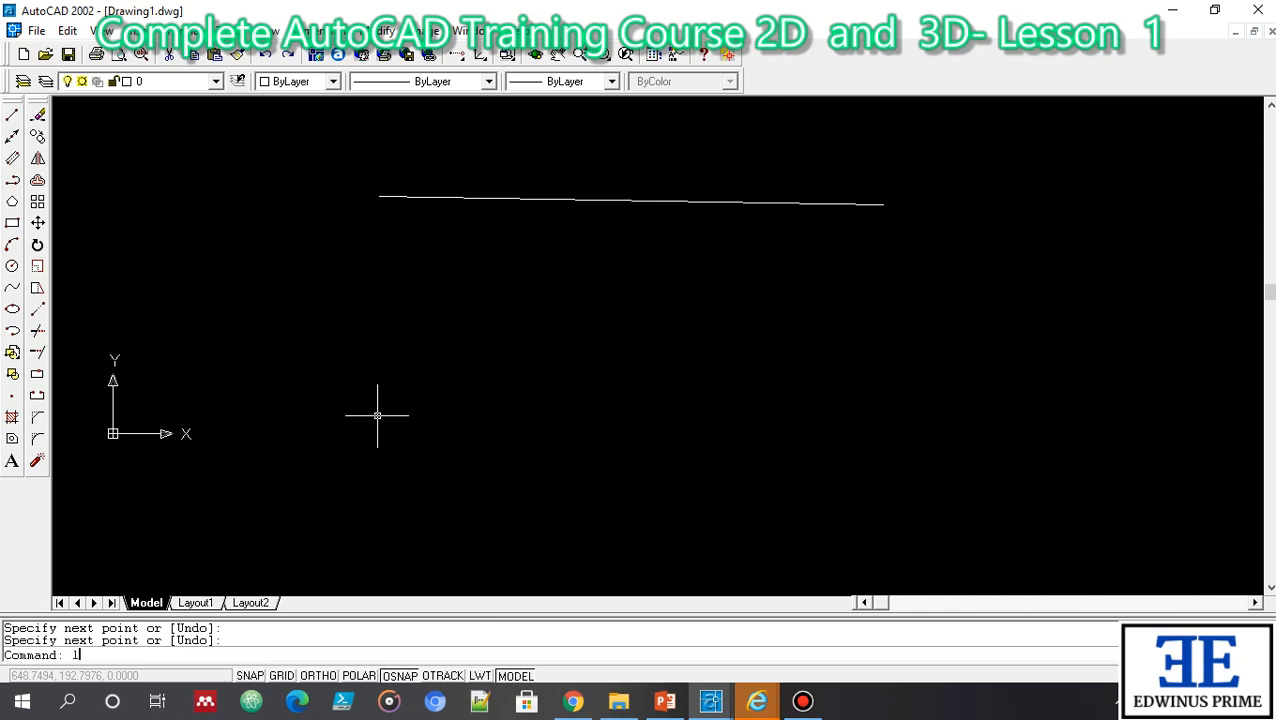
Step: Draw a second nearly horizontal line below the first, from about (182, 100) to about (744, 101)
text(l)
key(Return)
click(329, 316)
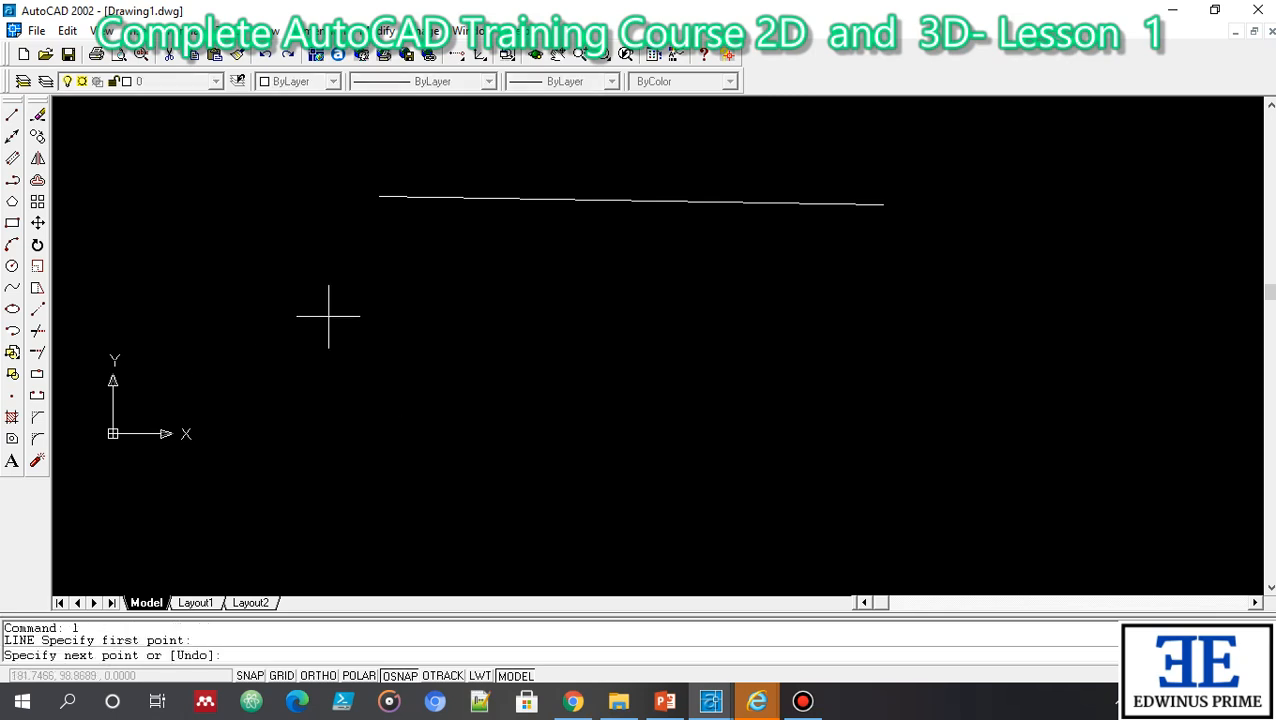
click(995, 314)
key(Return)
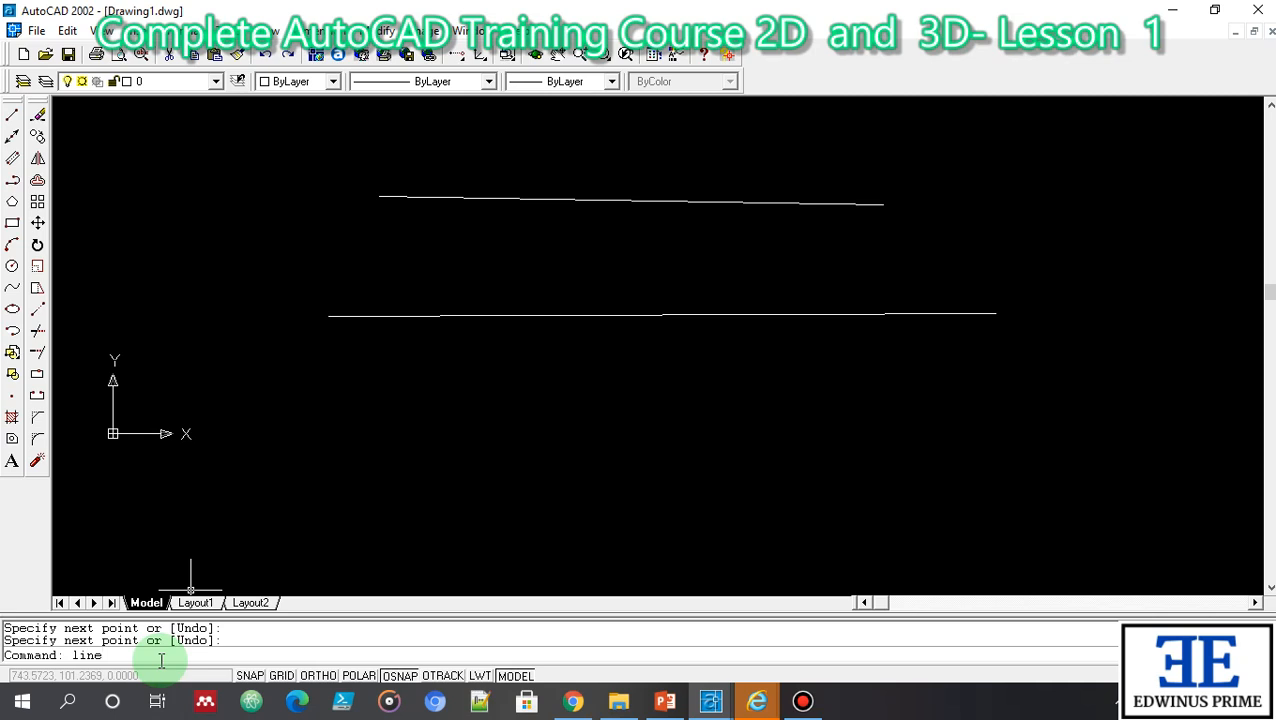
Step: Draw a third, slightly sloping line below the other two, ending at about (793, -31)
text(line)
key(Return)
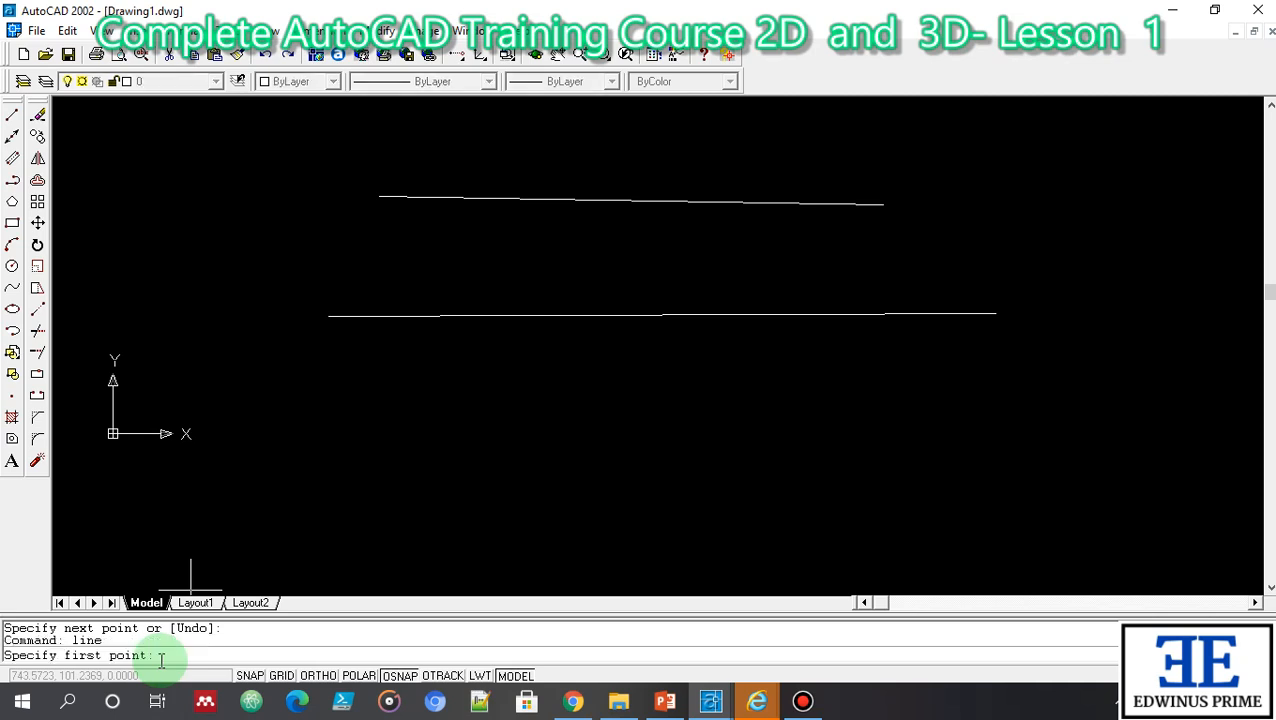
click(310, 457)
click(1056, 470)
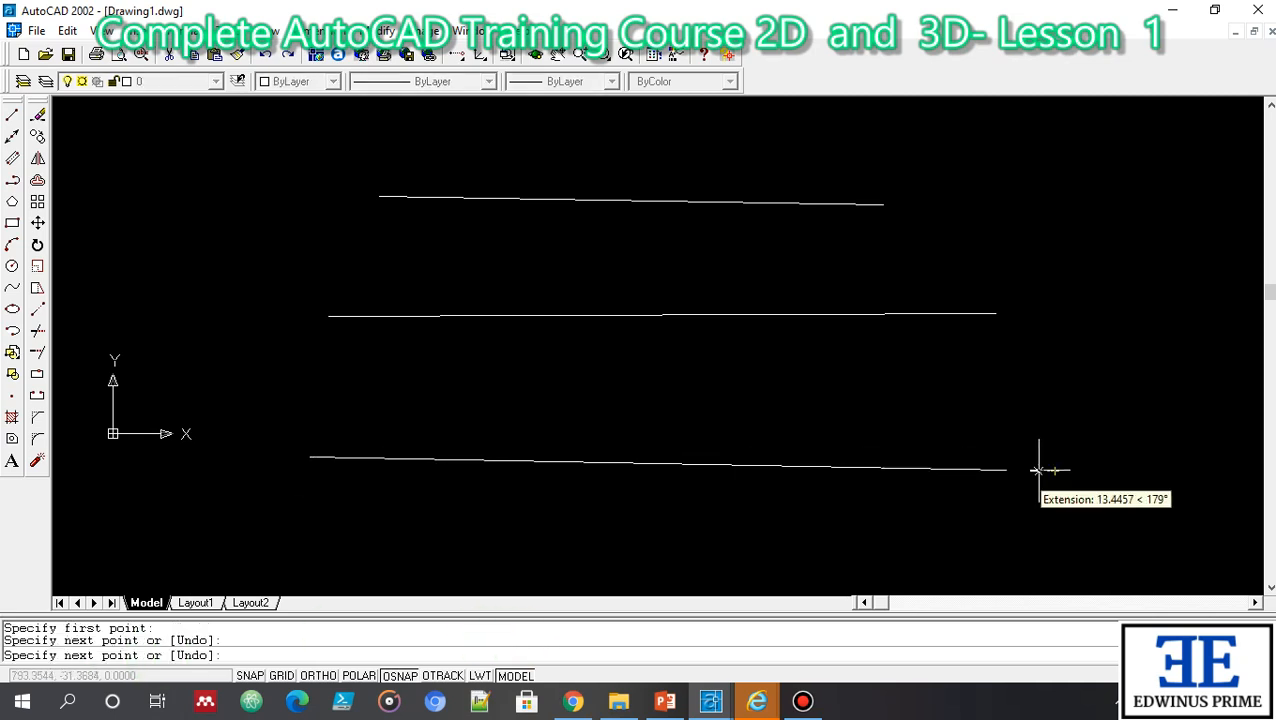
key(Return)
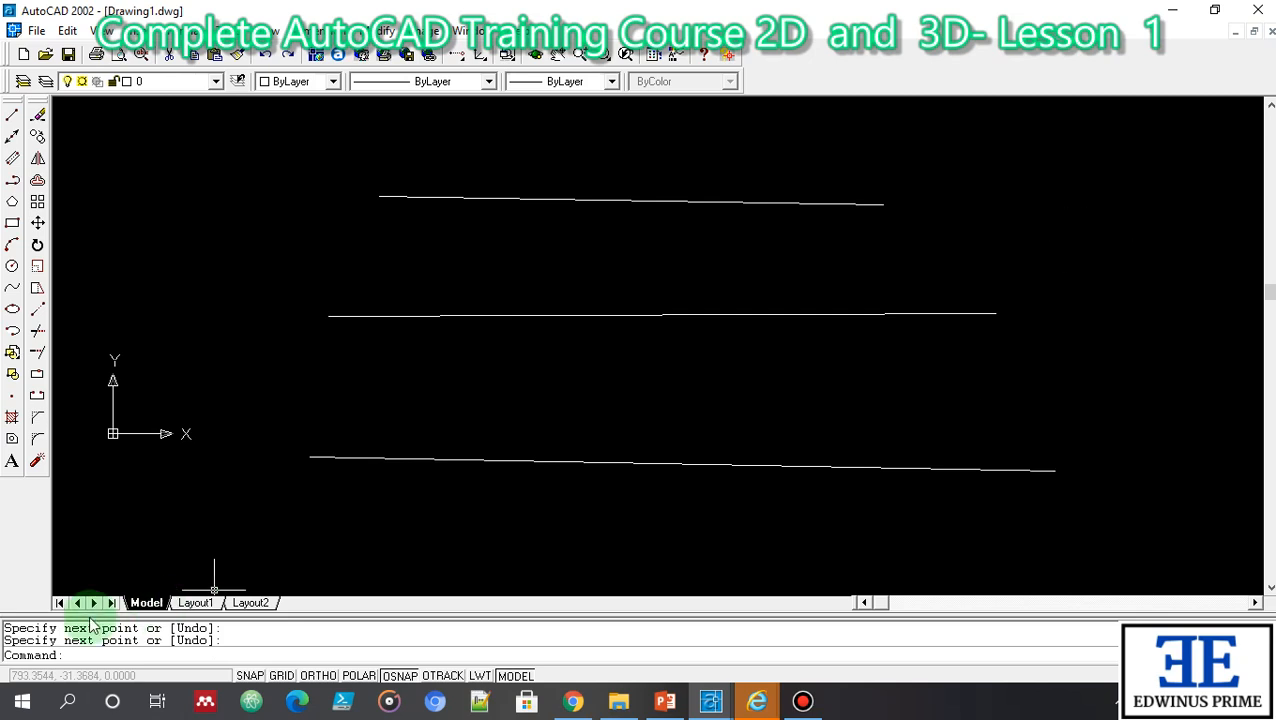
Step: Undo the lowest line and redo it
click(76, 657)
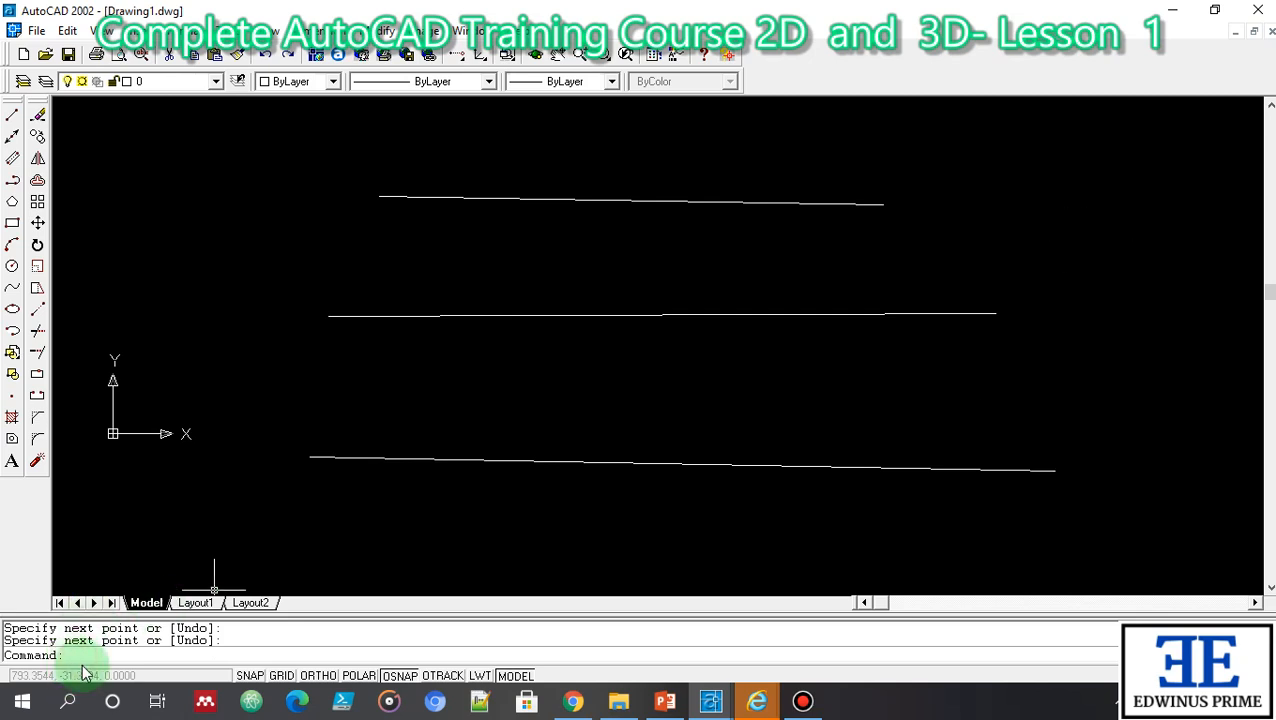
text(u)
key(Return)
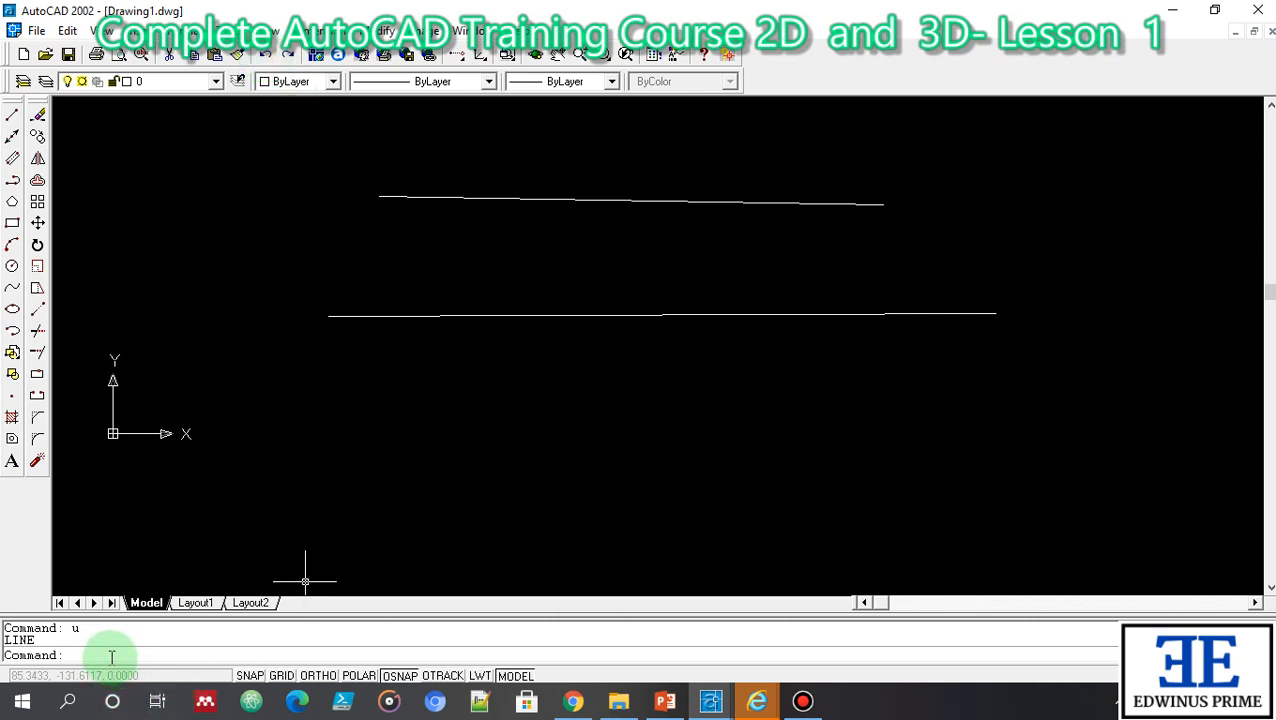
click(287, 60)
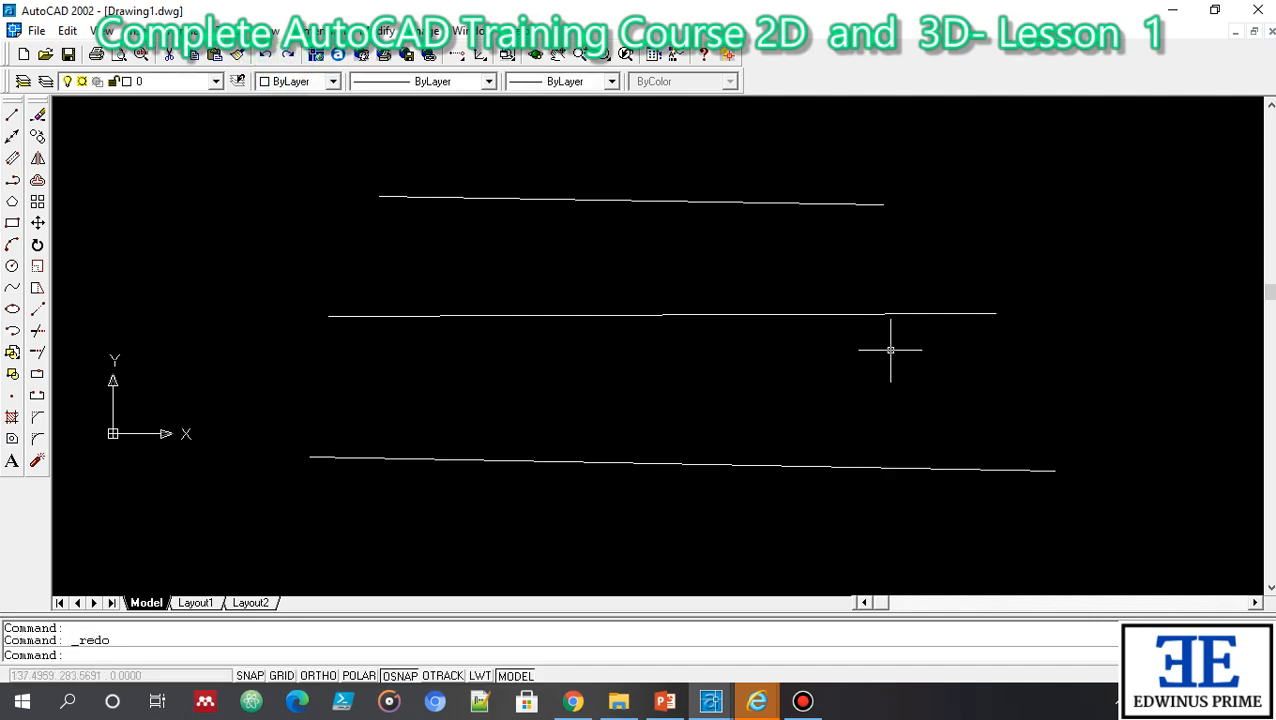
Step: Draw a fourth line above the other three, from about (220, 245) to about (612, 255)
click(224, 653)
click(148, 655)
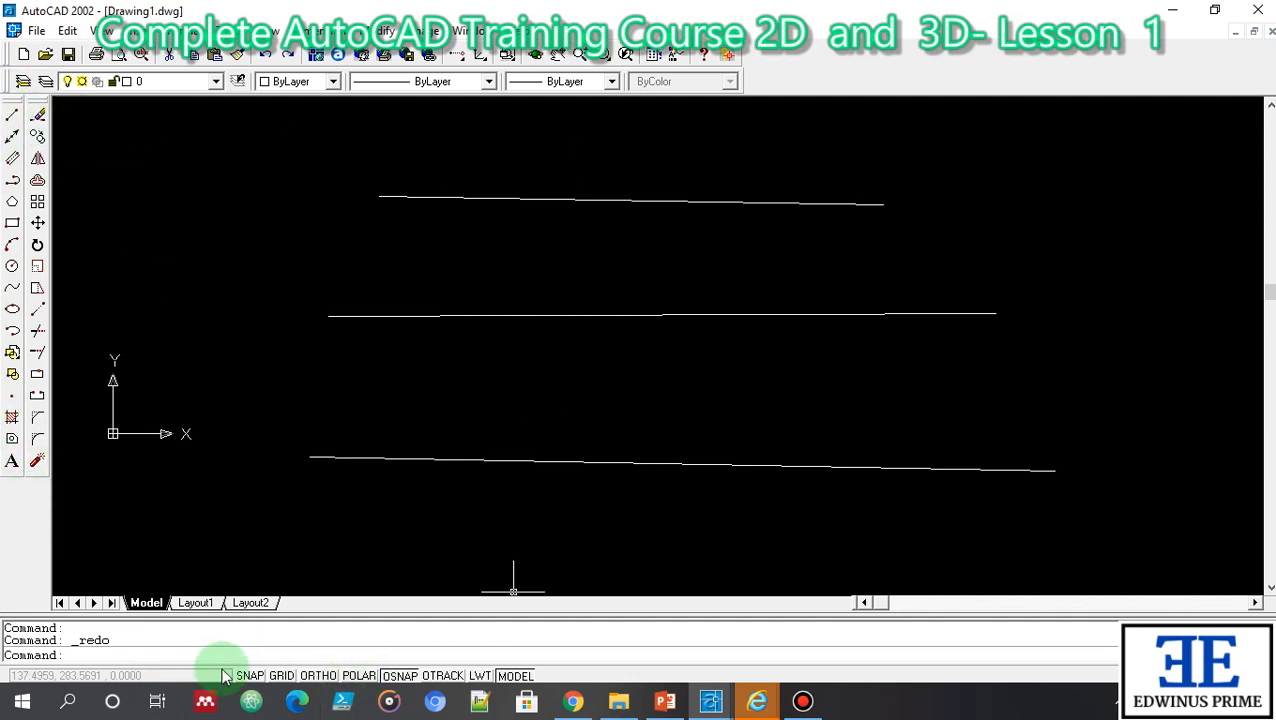
click(12, 115)
click(373, 142)
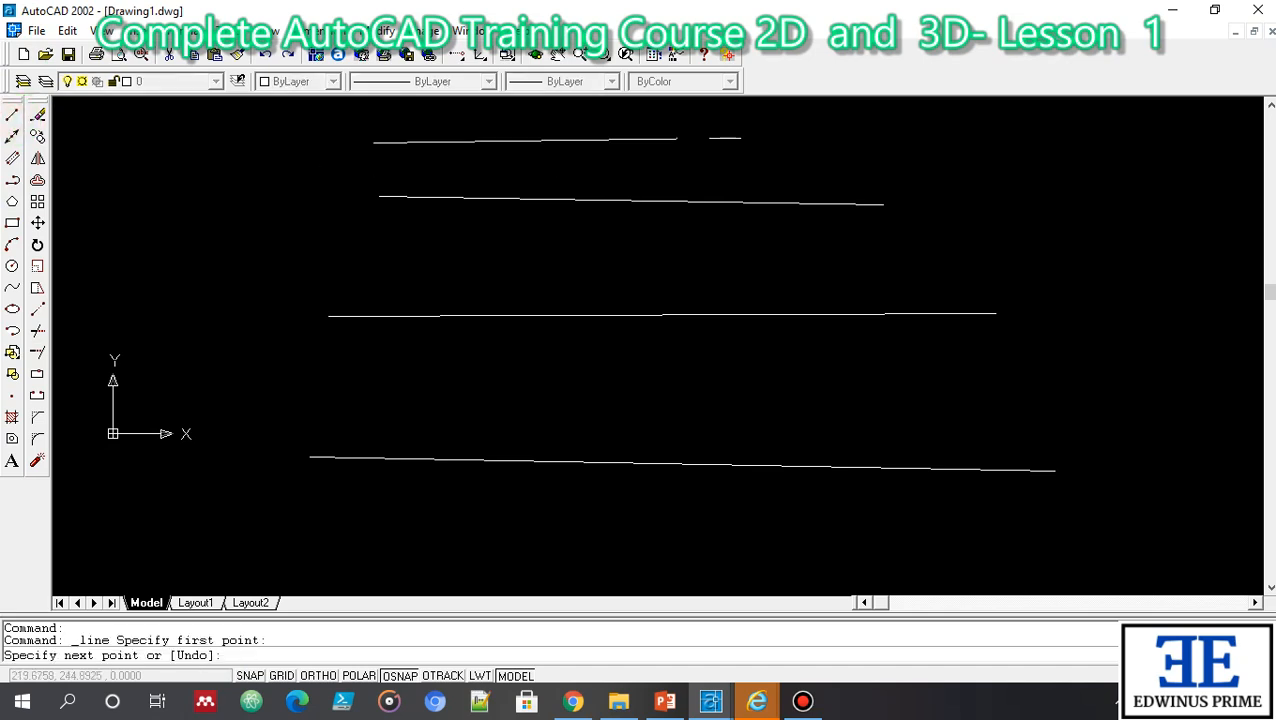
click(840, 130)
key(Return)
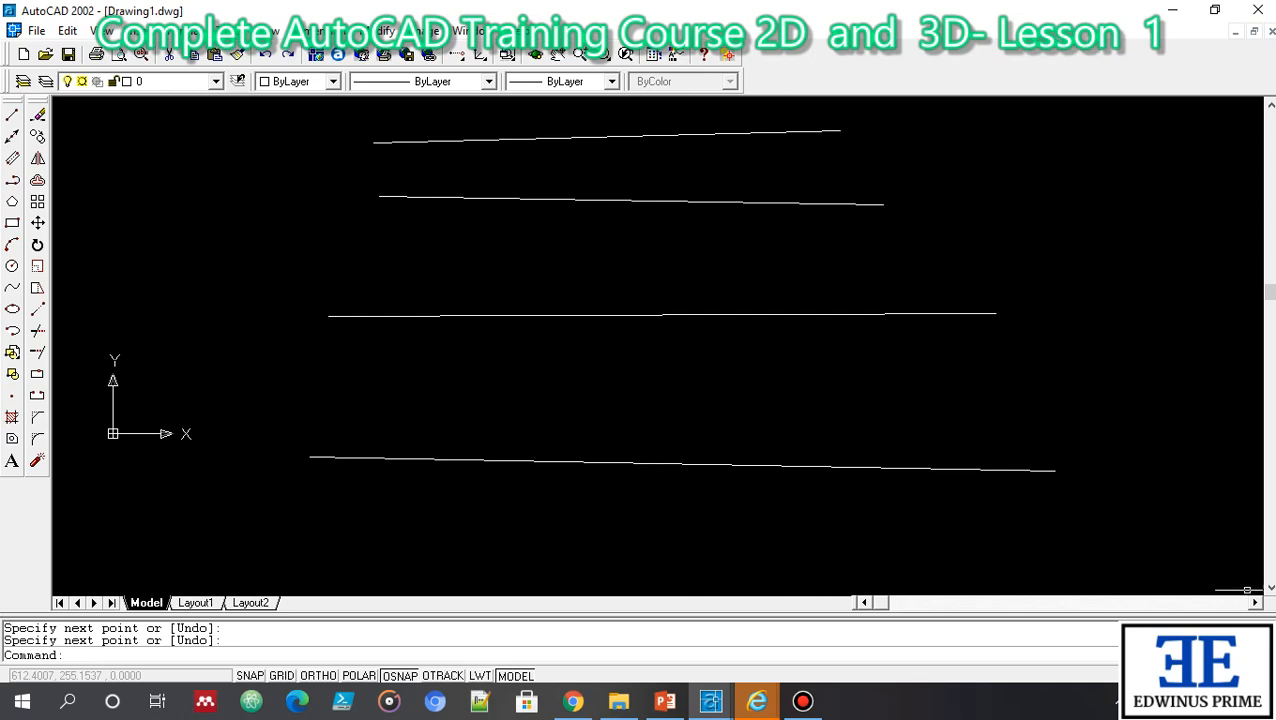
Step: Switch to PowerPoint to review which command follows Line on the draw commands slide, and return to the AutoCAD drawing
click(668, 703)
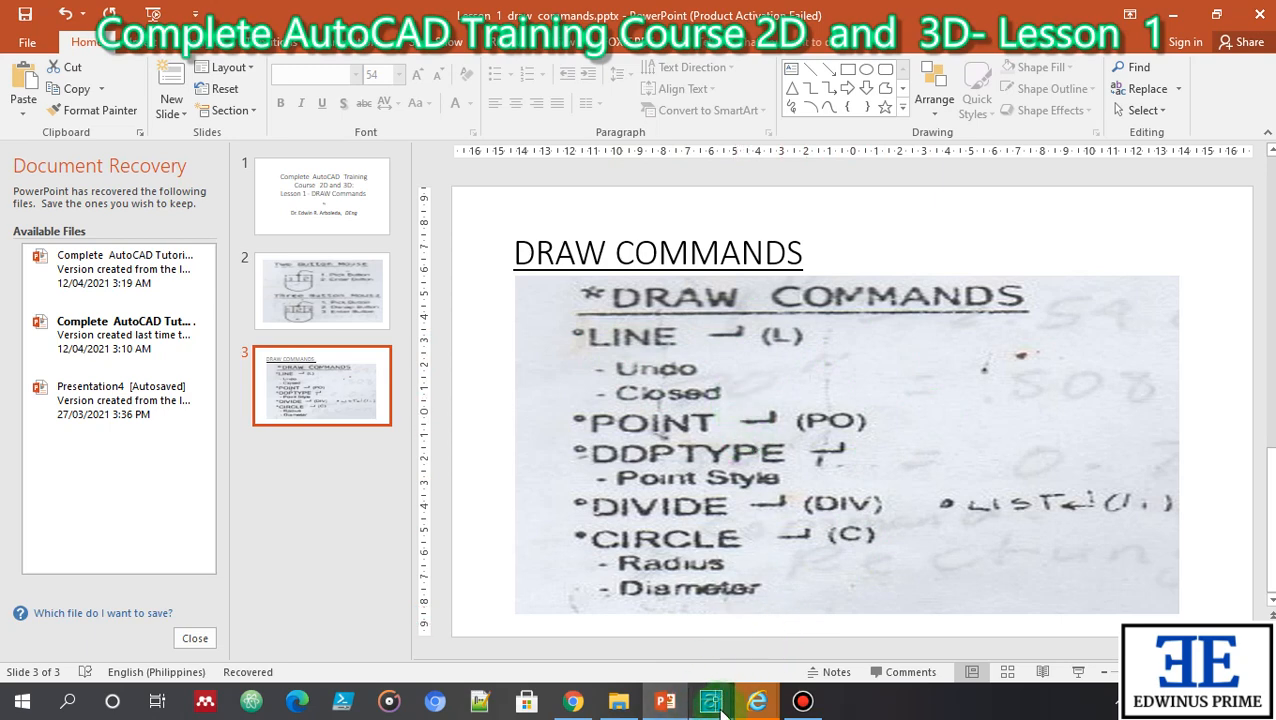
mouse_move(715, 705)
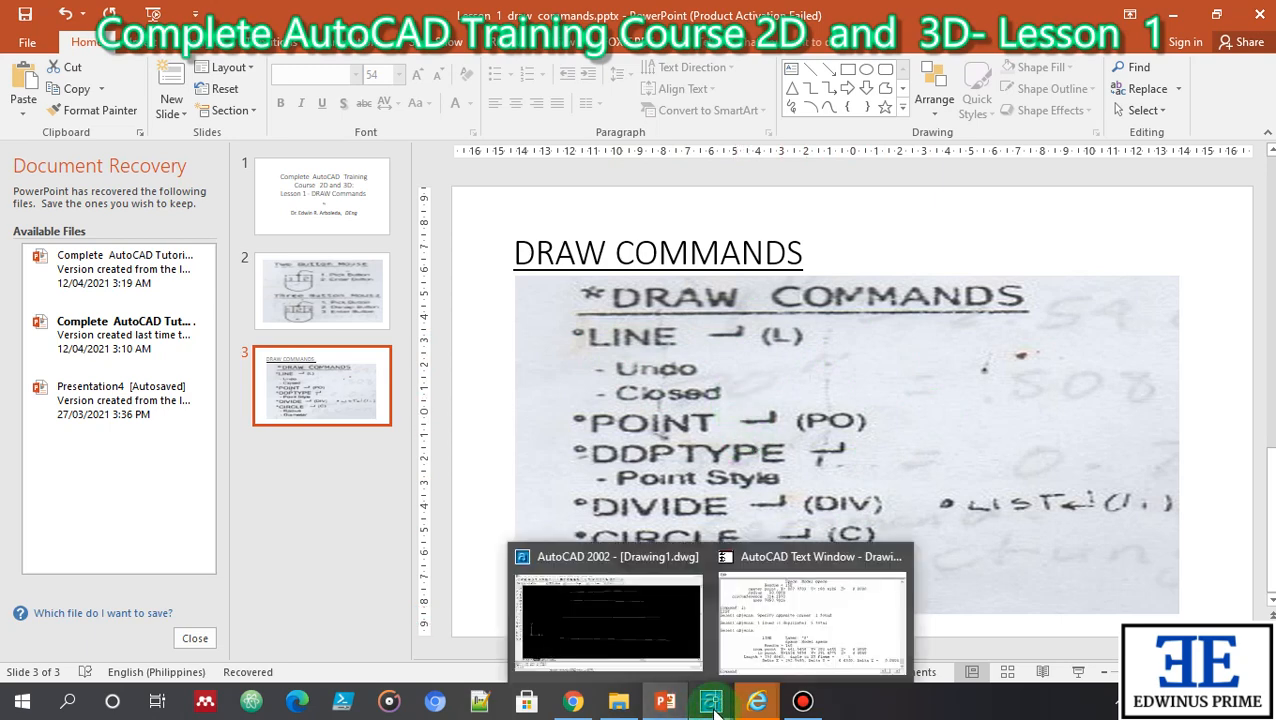
click(670, 612)
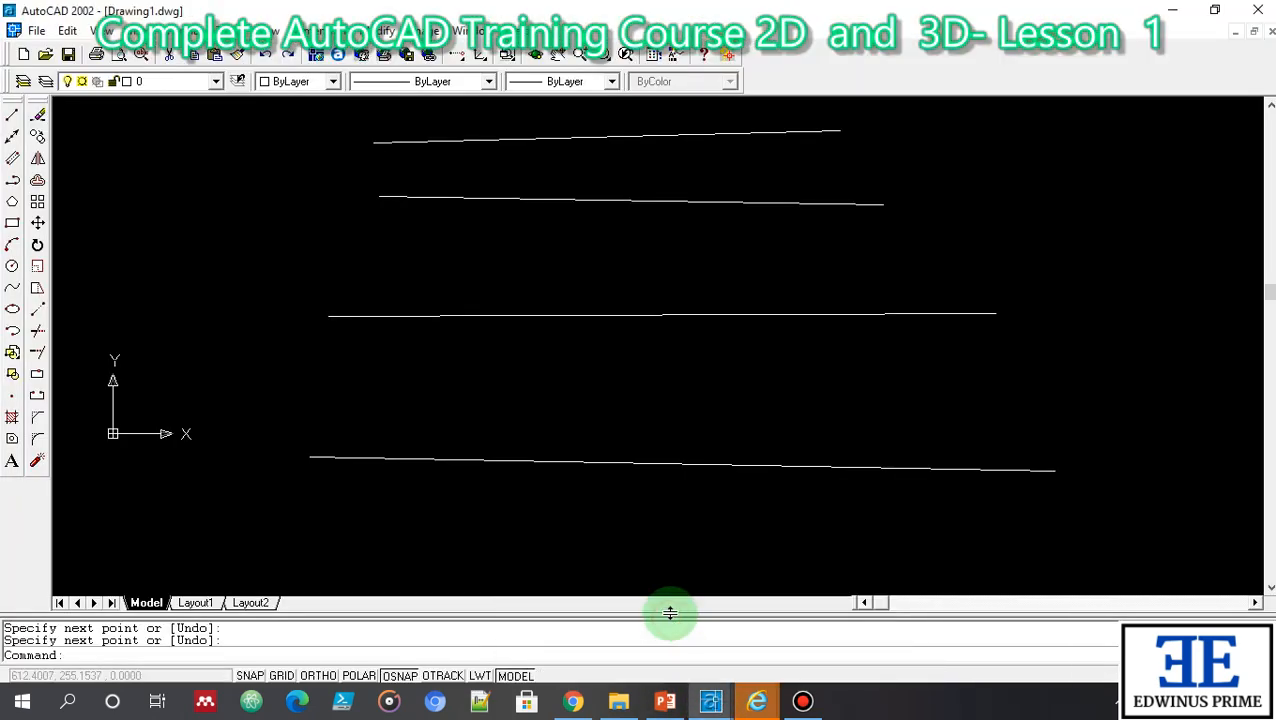
Step: Place a point to the left of the four lines, at about (48, 176), with the Point command
click(167, 653)
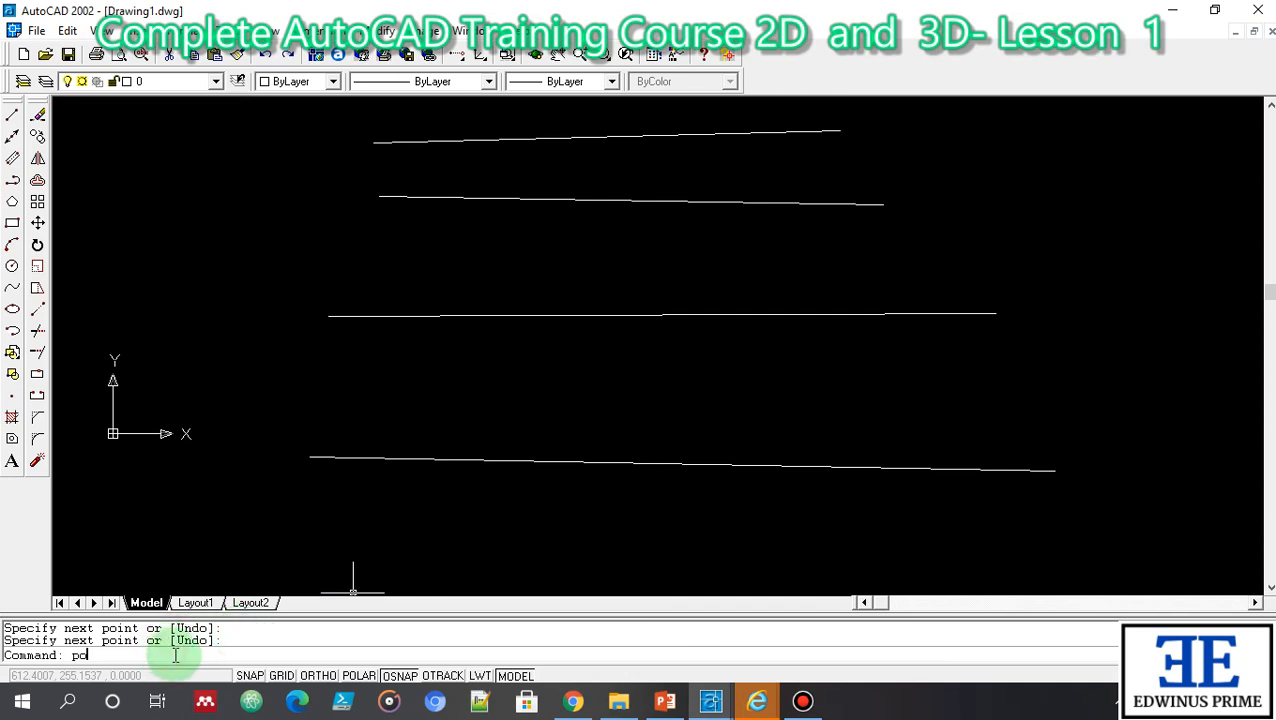
text(po)
key(Return)
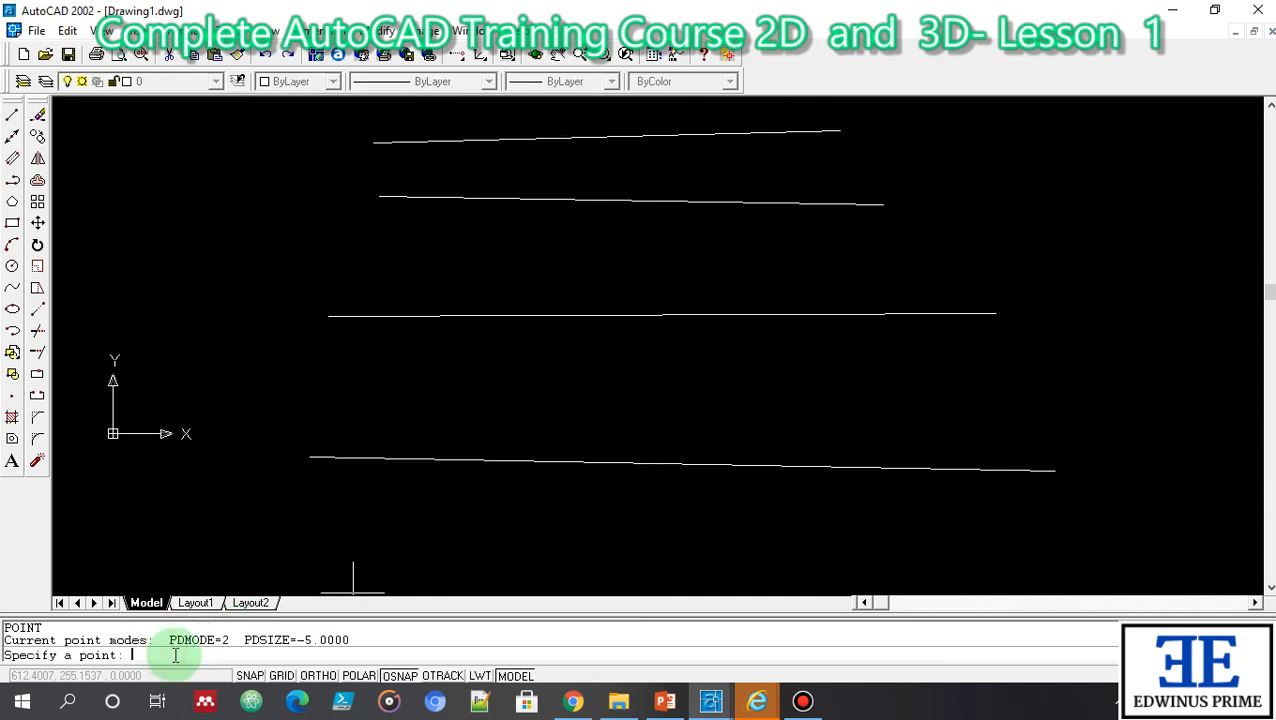
click(170, 224)
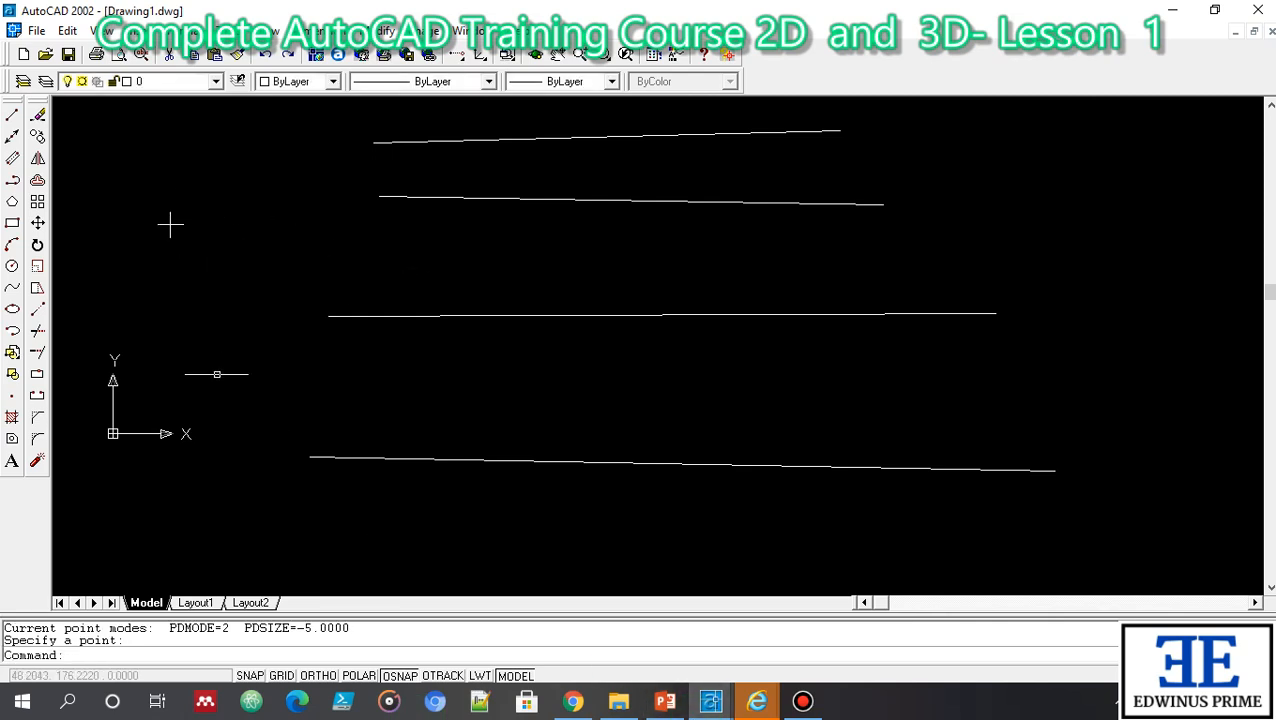
Step: Place a second point between the second and third lines from the top, at about (341, 140)
click(169, 646)
click(160, 655)
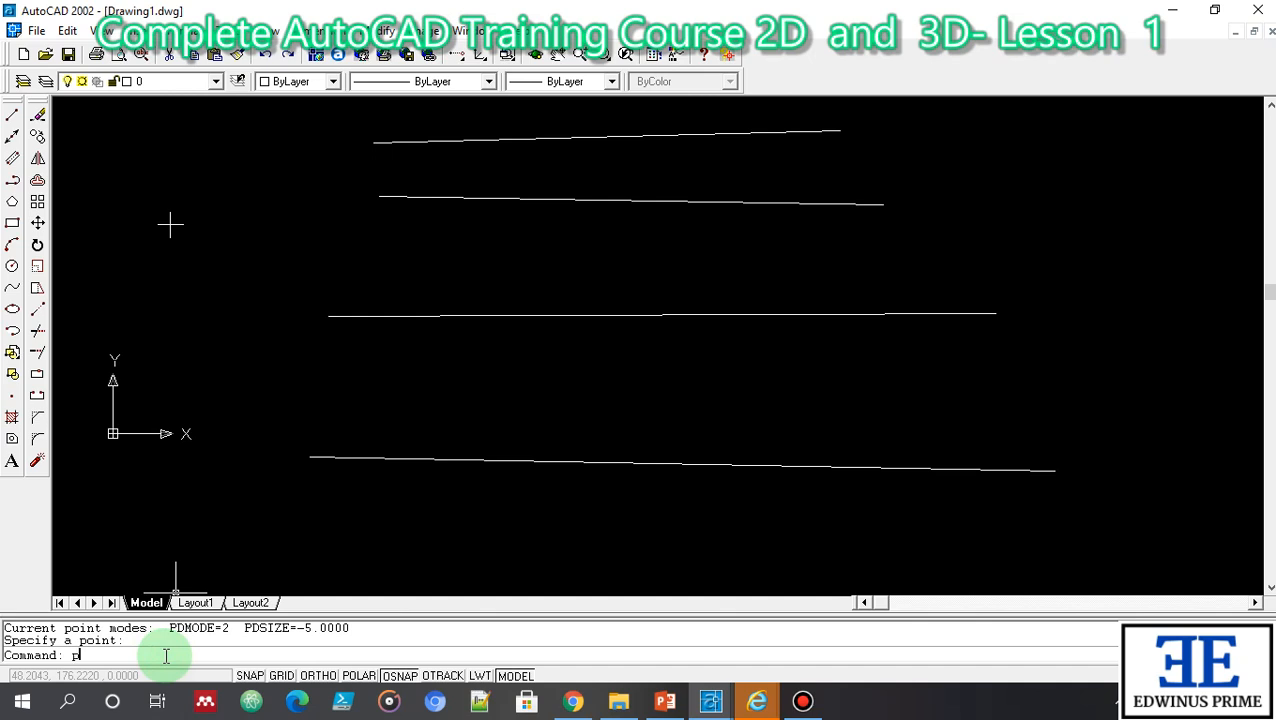
key(Return)
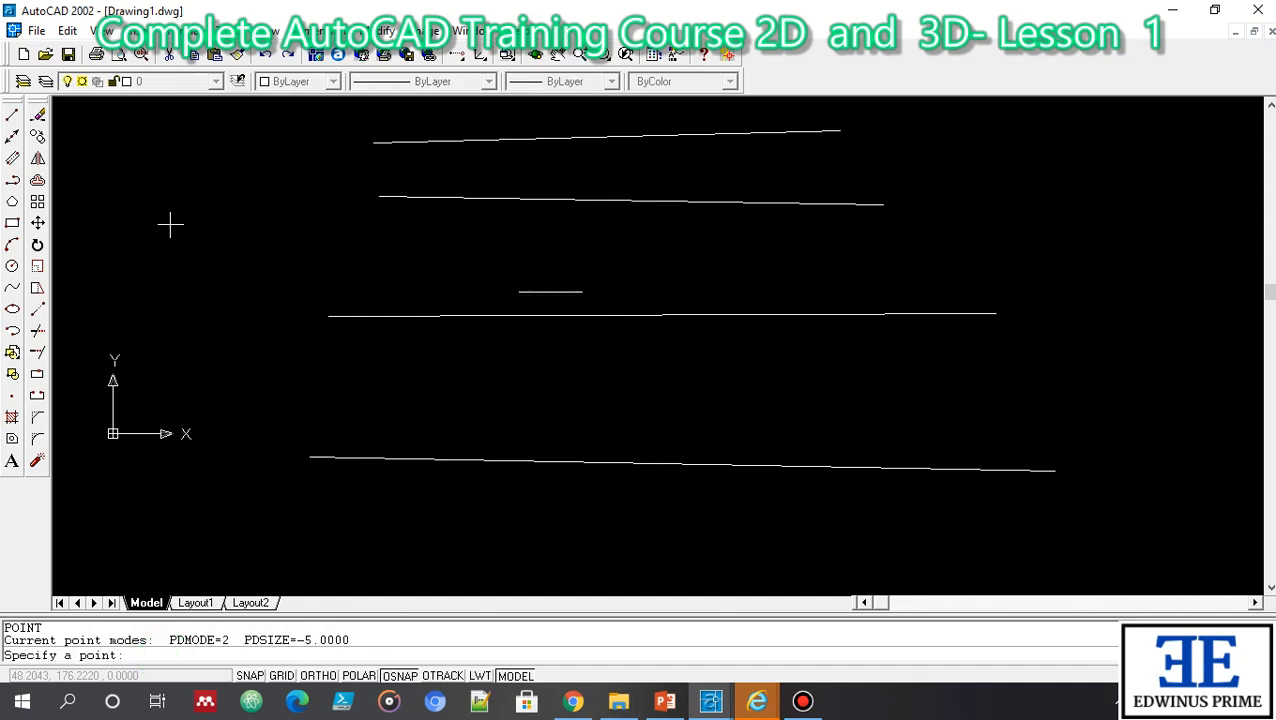
click(518, 267)
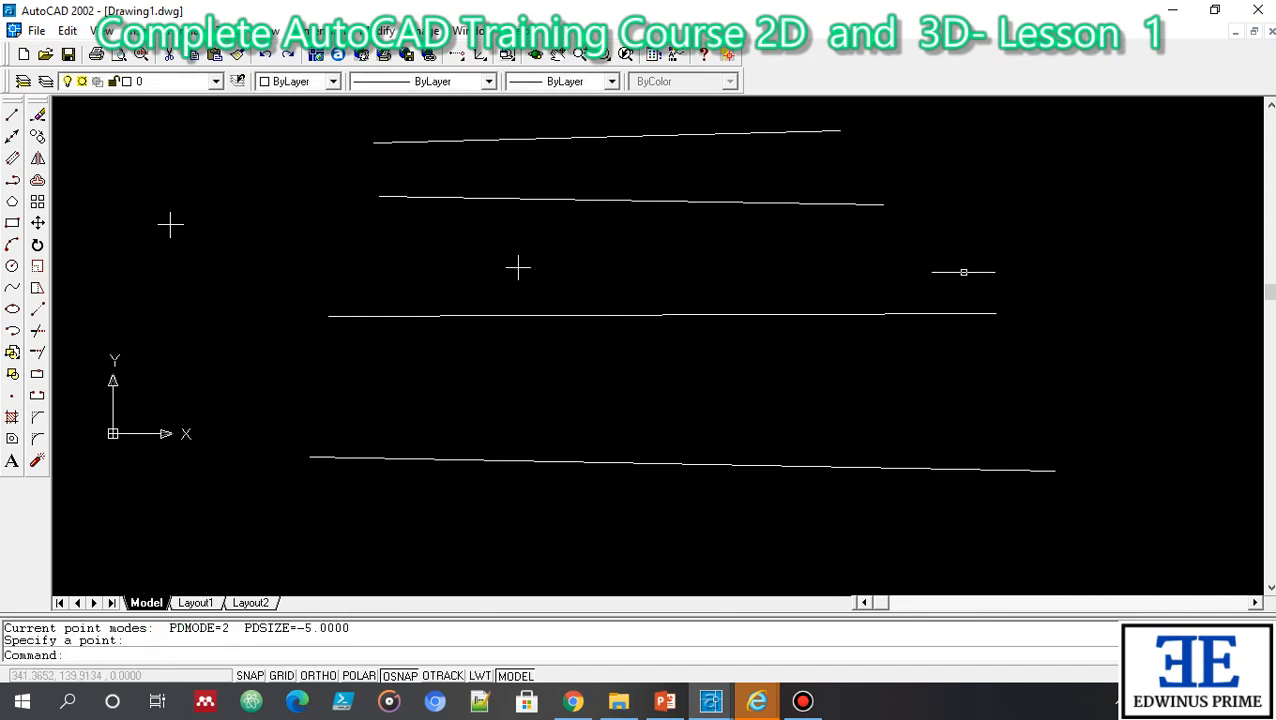
Step: Repeat the Point command to place two more points farther right, at about (671, 152) and (800, 149)
key(Return)
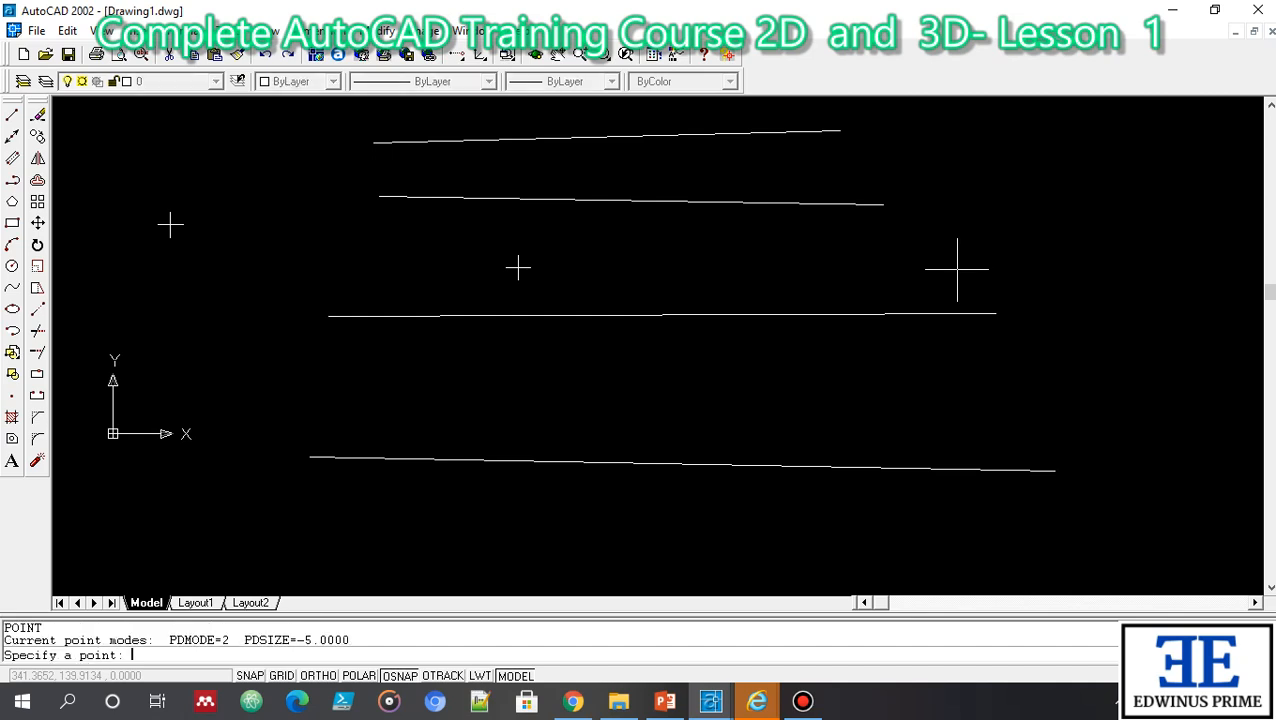
click(908, 254)
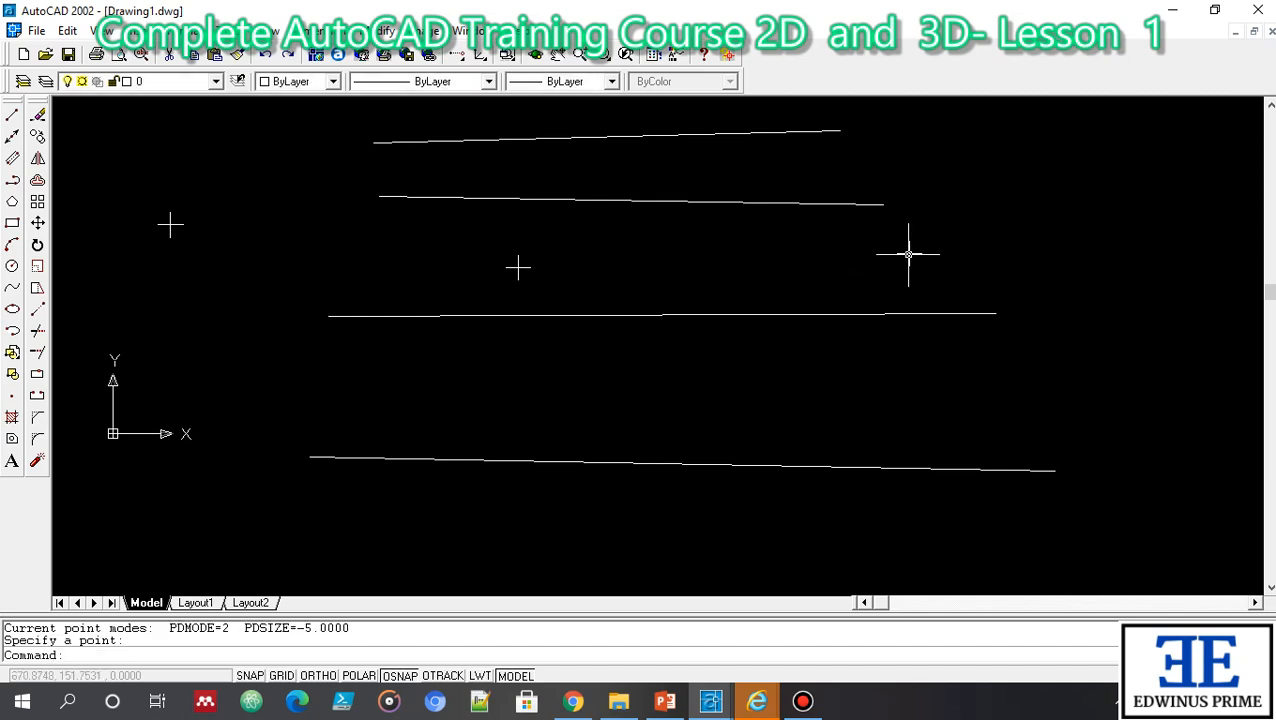
key(Return)
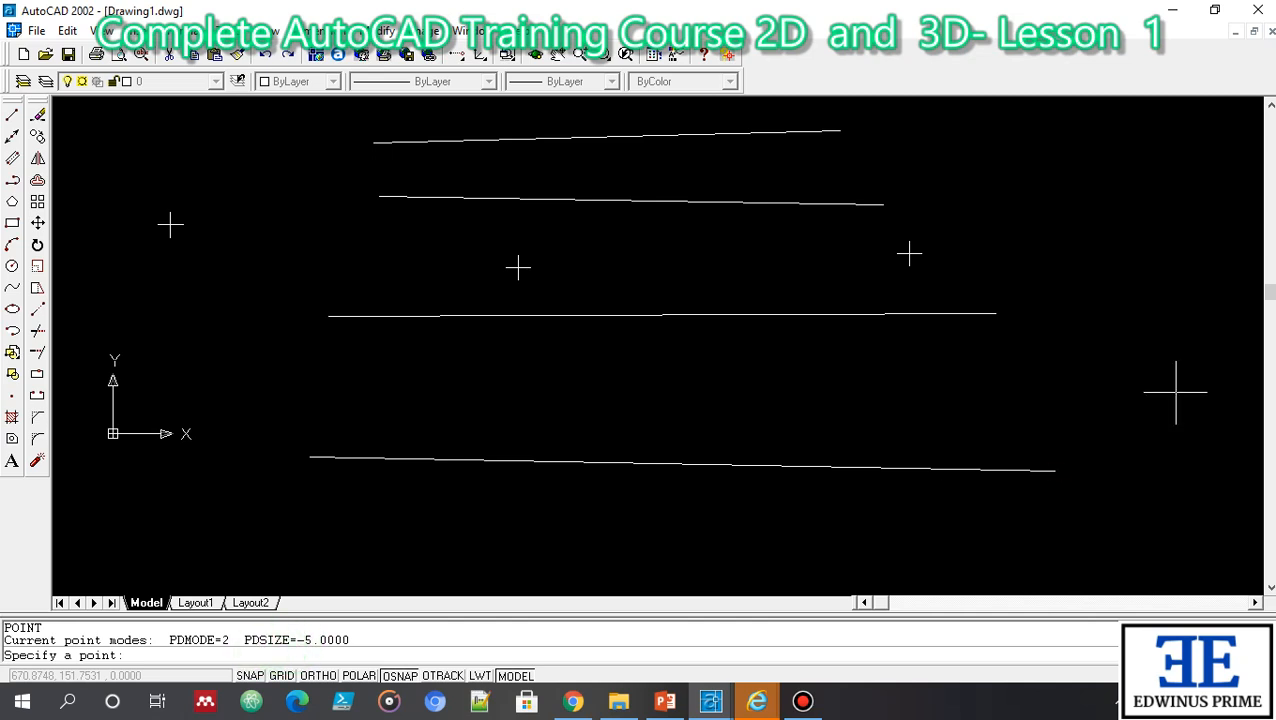
click(1063, 255)
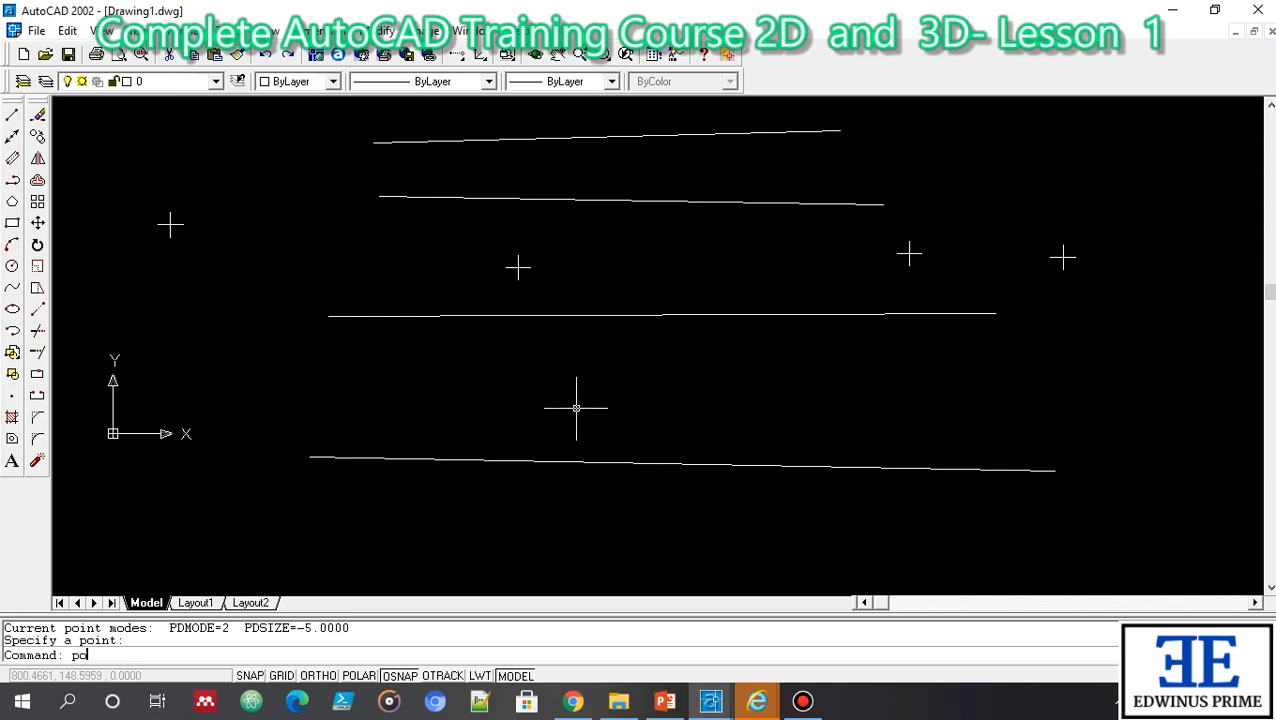
Step: Place a fifth point between the two lowest lines near their left ends, at about (178, 36)
text(po)
key(Return)
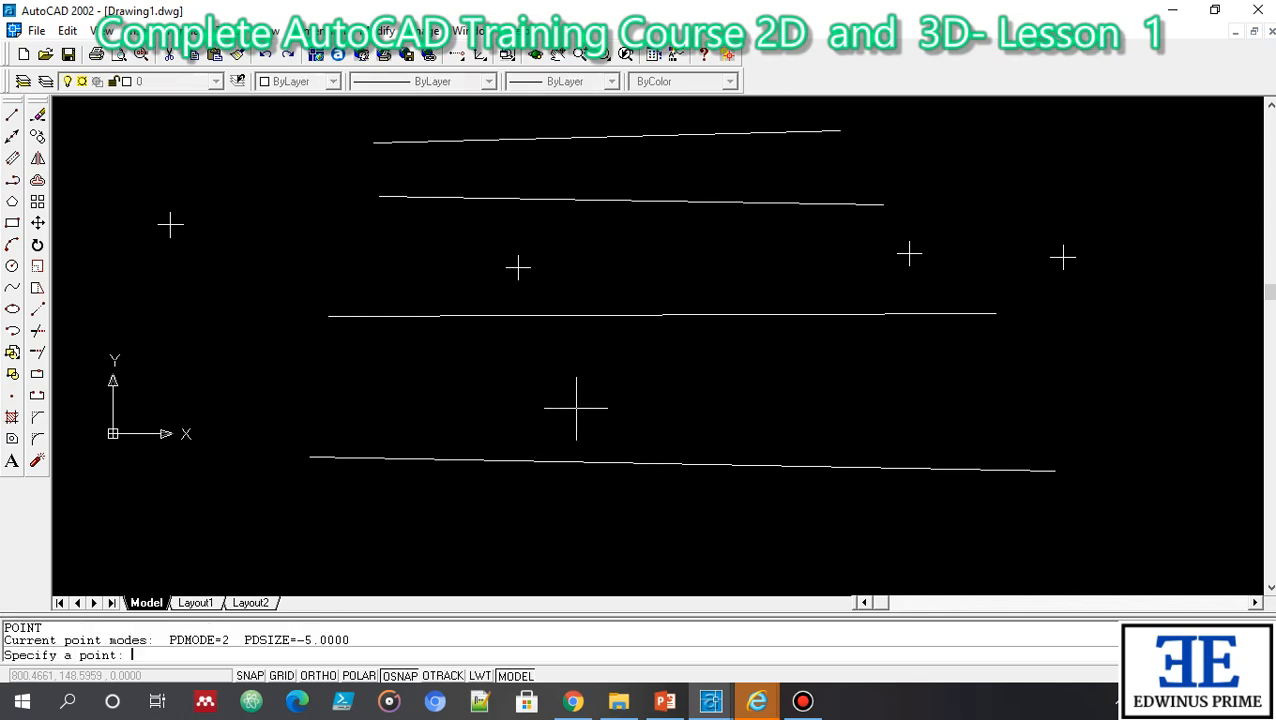
click(324, 390)
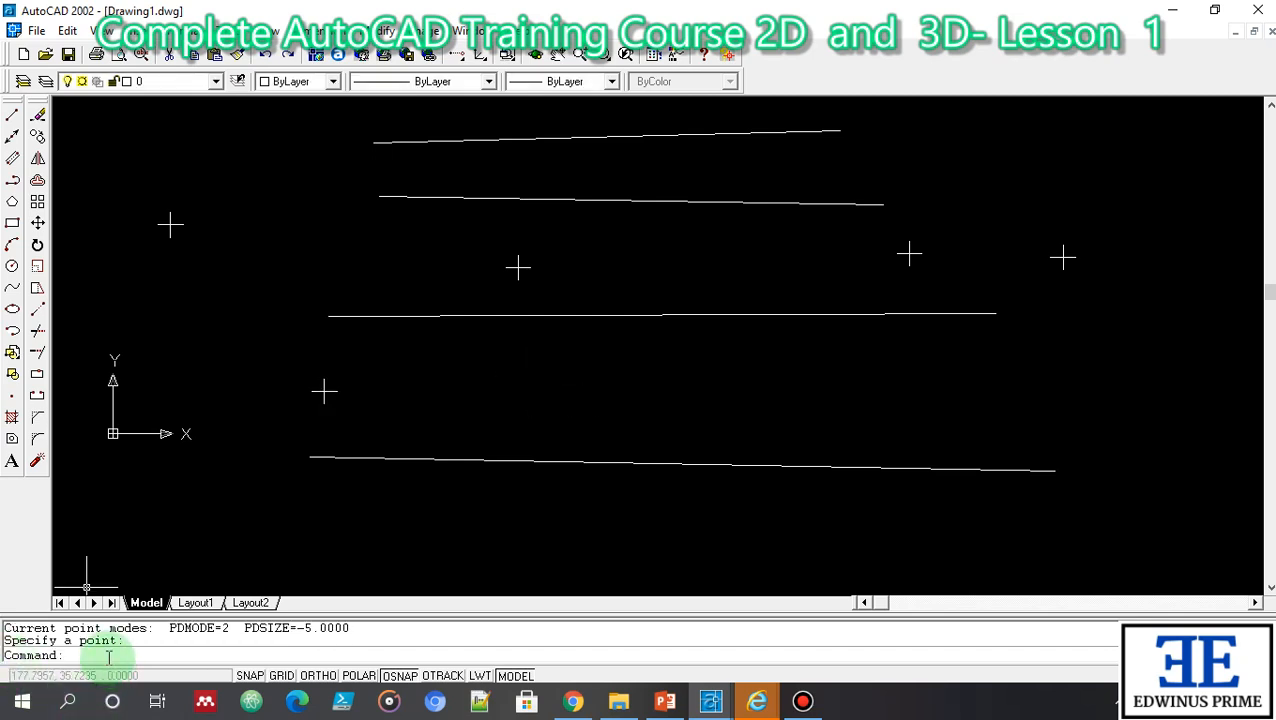
Step: Switch to PowerPoint to check which command follows Point on the draw commands slide, and return to the AutoCAD drawing
click(665, 701)
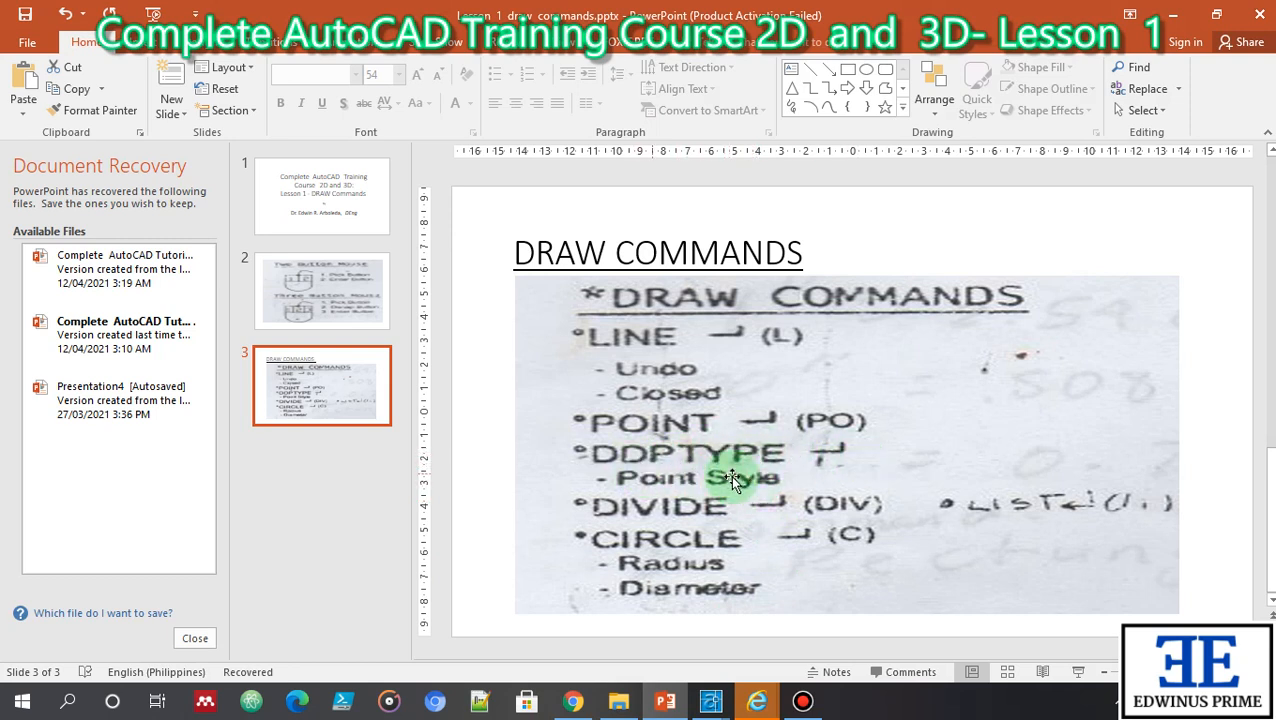
click(716, 706)
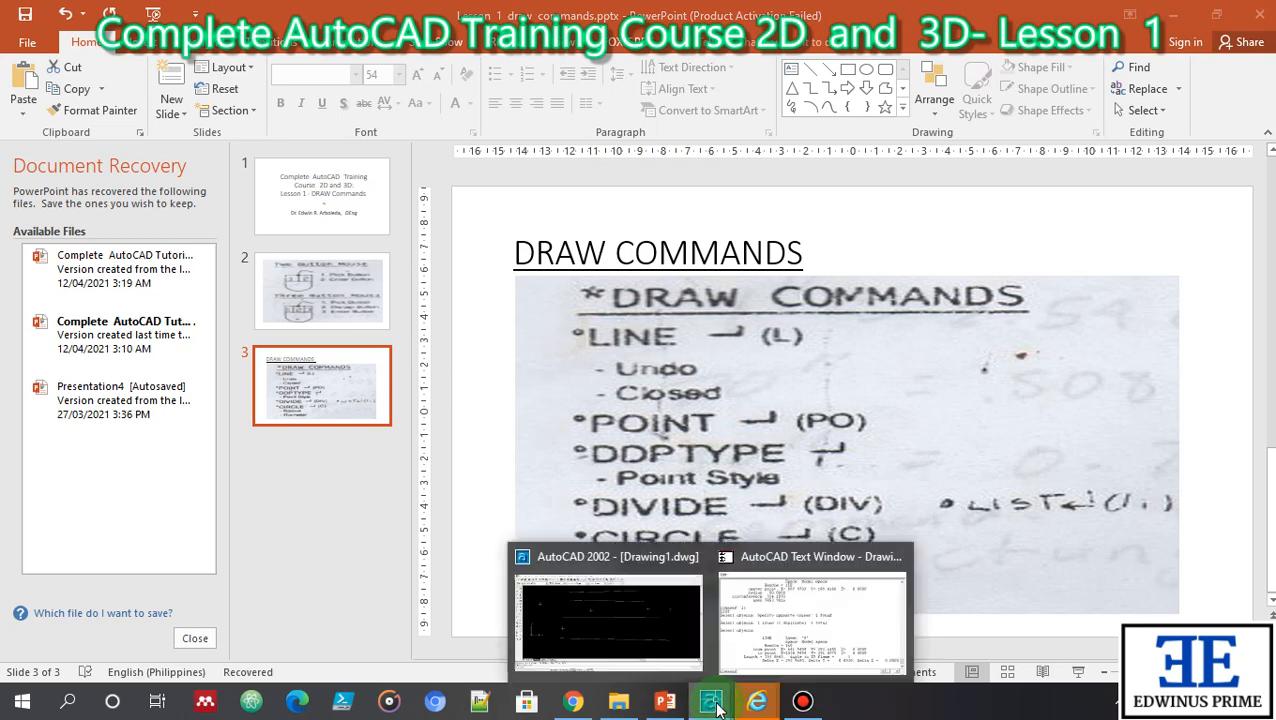
click(660, 645)
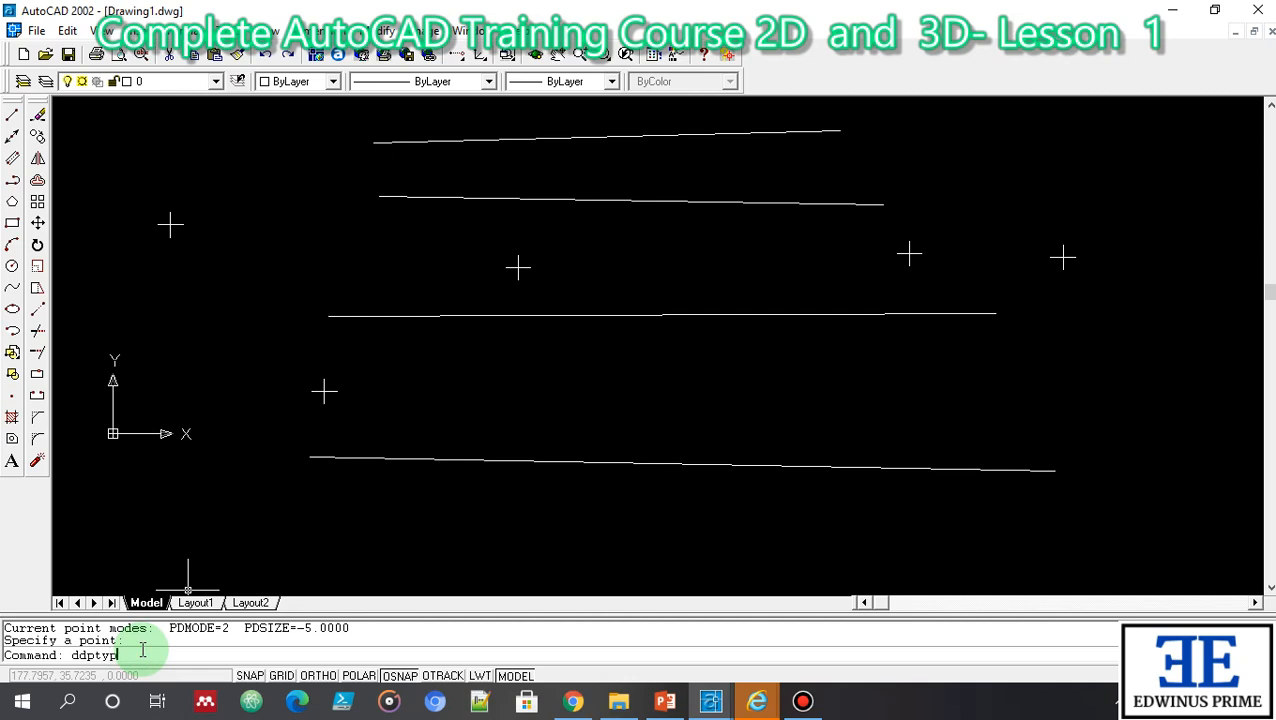
Step: Run DDPTYPE and apply the single-dot point style with a point size of 10%
key(Return)
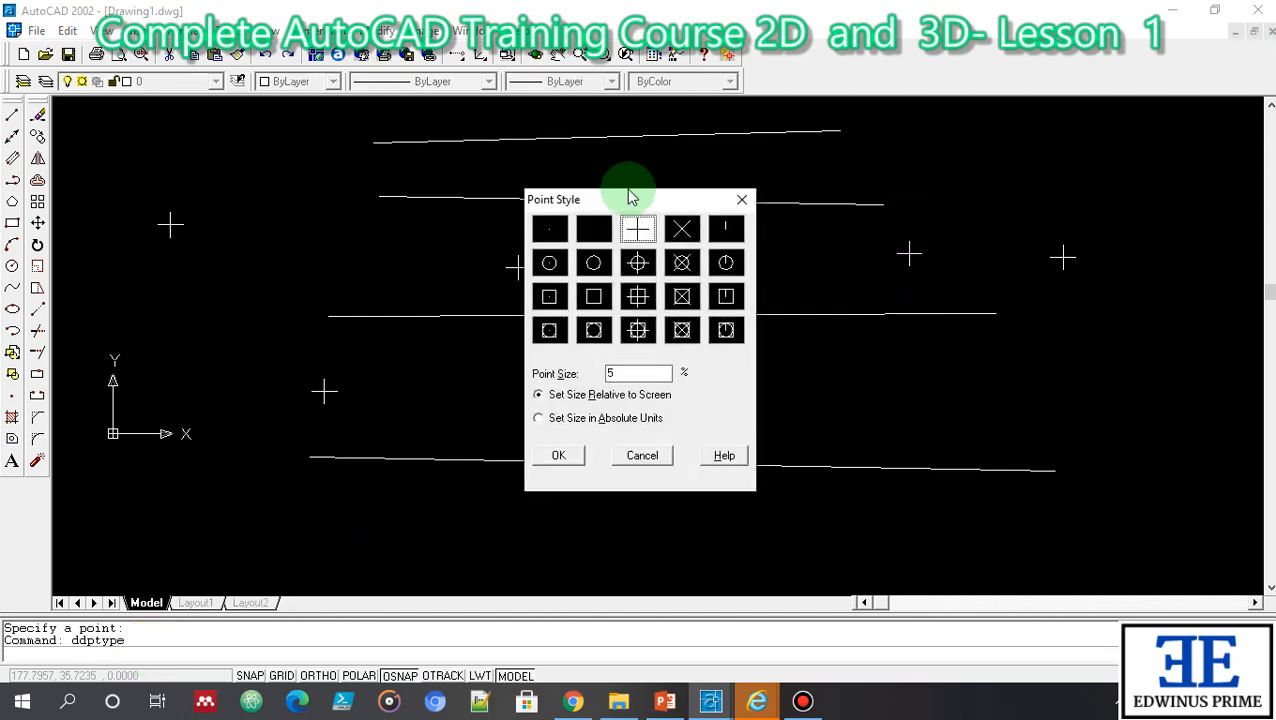
click(551, 234)
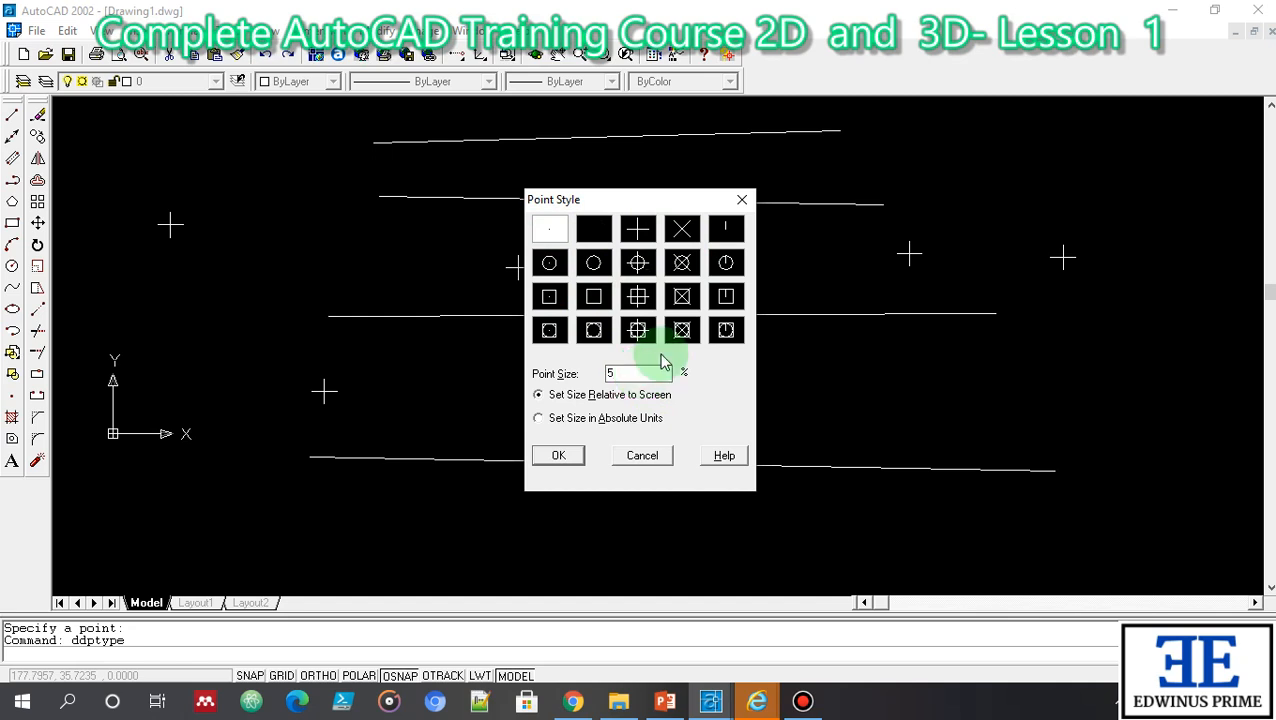
text(1)
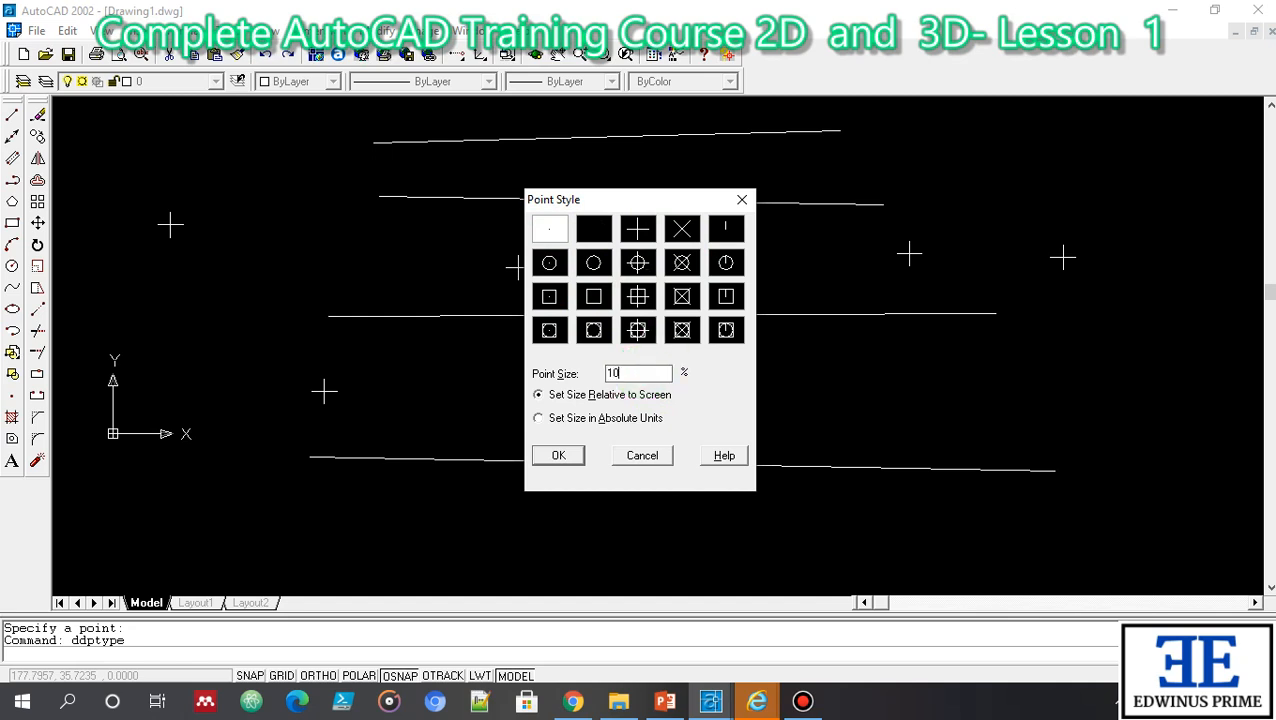
text(0)
key(Return)
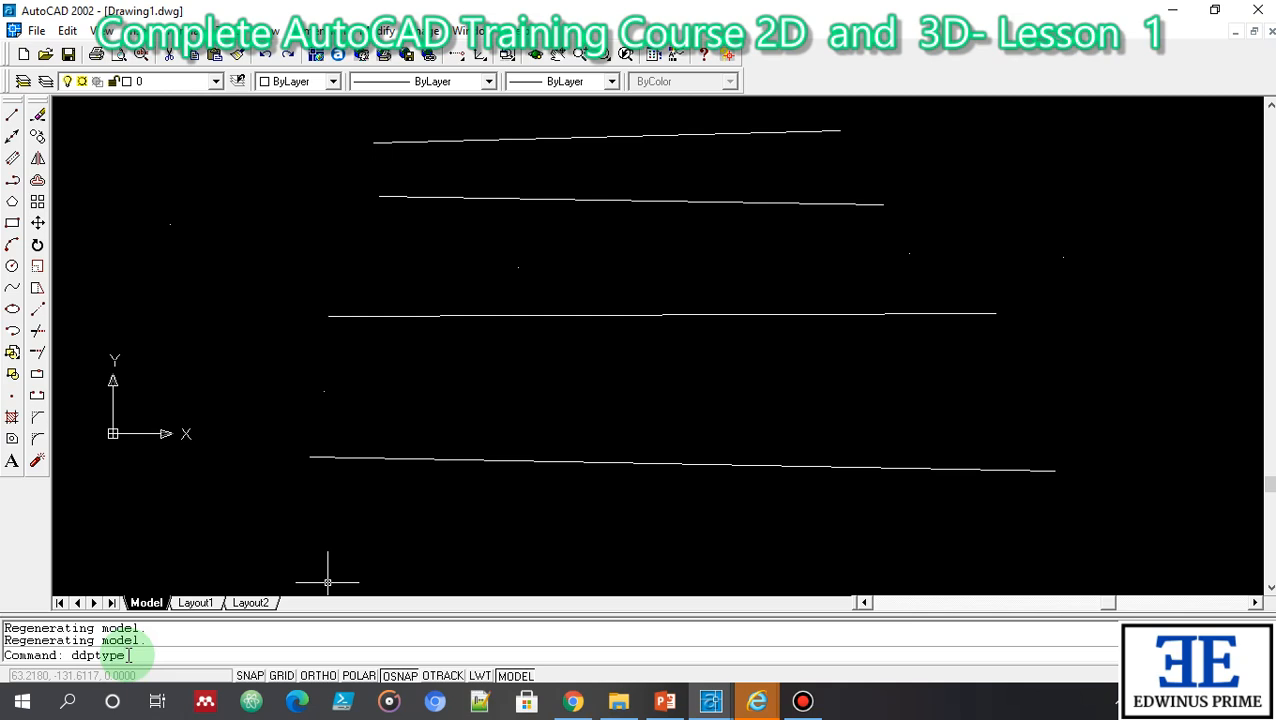
Step: Change the point style to the circle with a cross through it using DDPTYPE
key(Return)
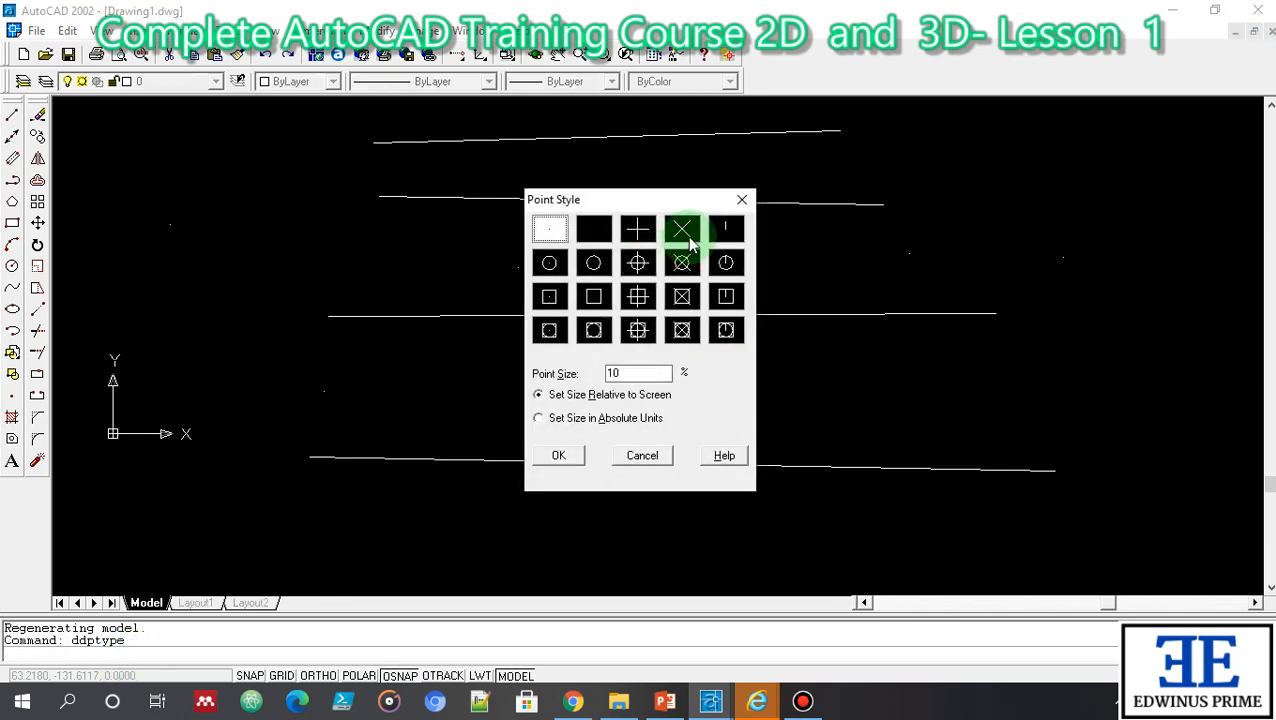
click(645, 270)
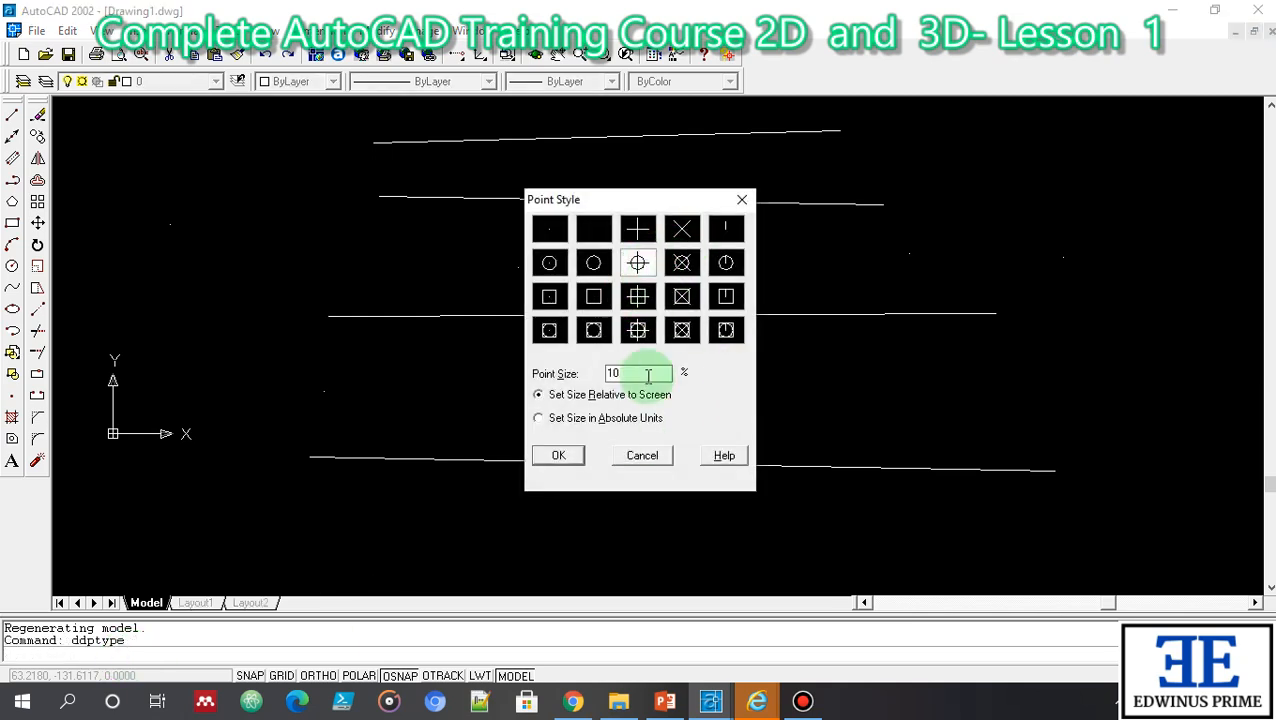
click(558, 455)
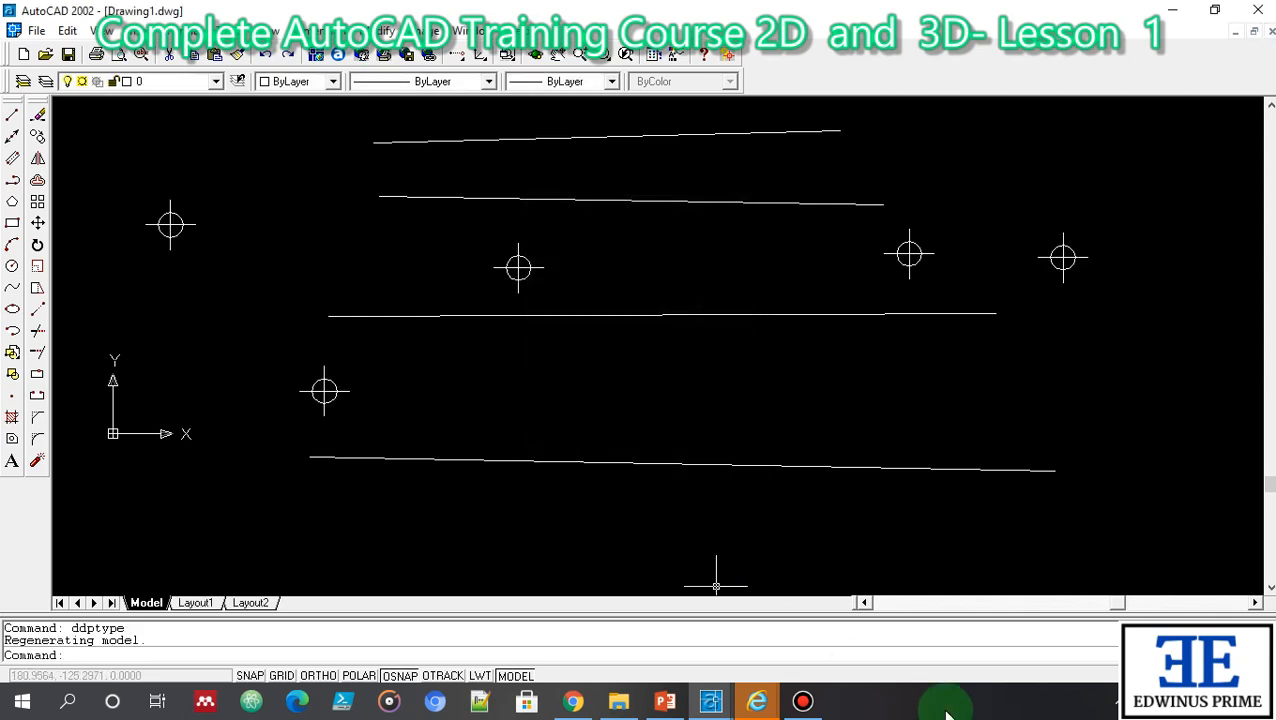
Step: Set the point size to 100% relative to the screen with DDPTYPE
click(137, 656)
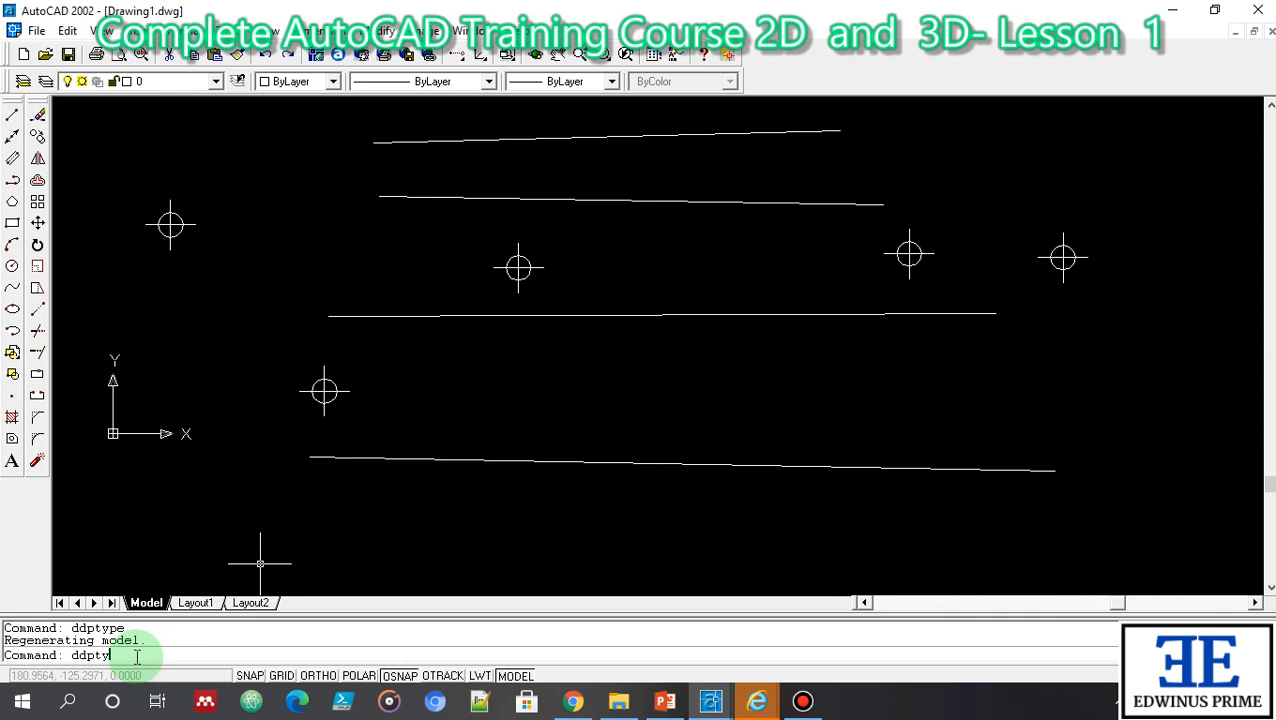
text(ddptype)
key(Return)
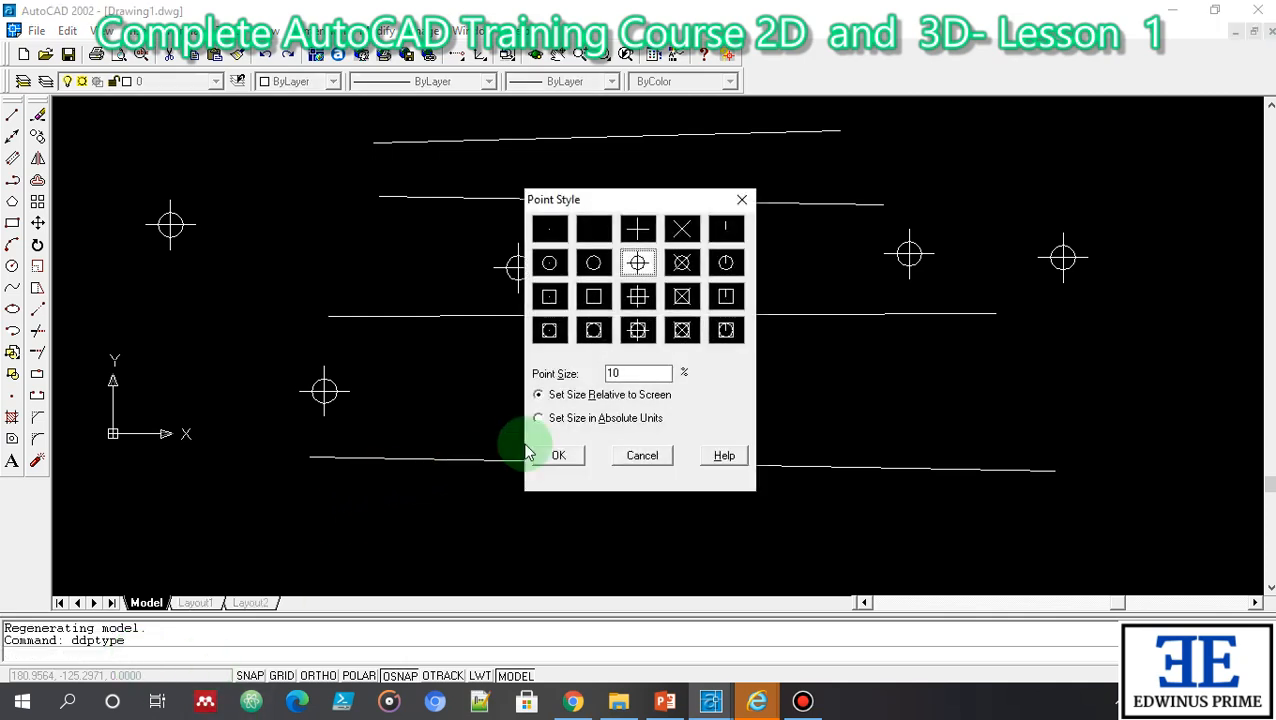
double_click(637, 374)
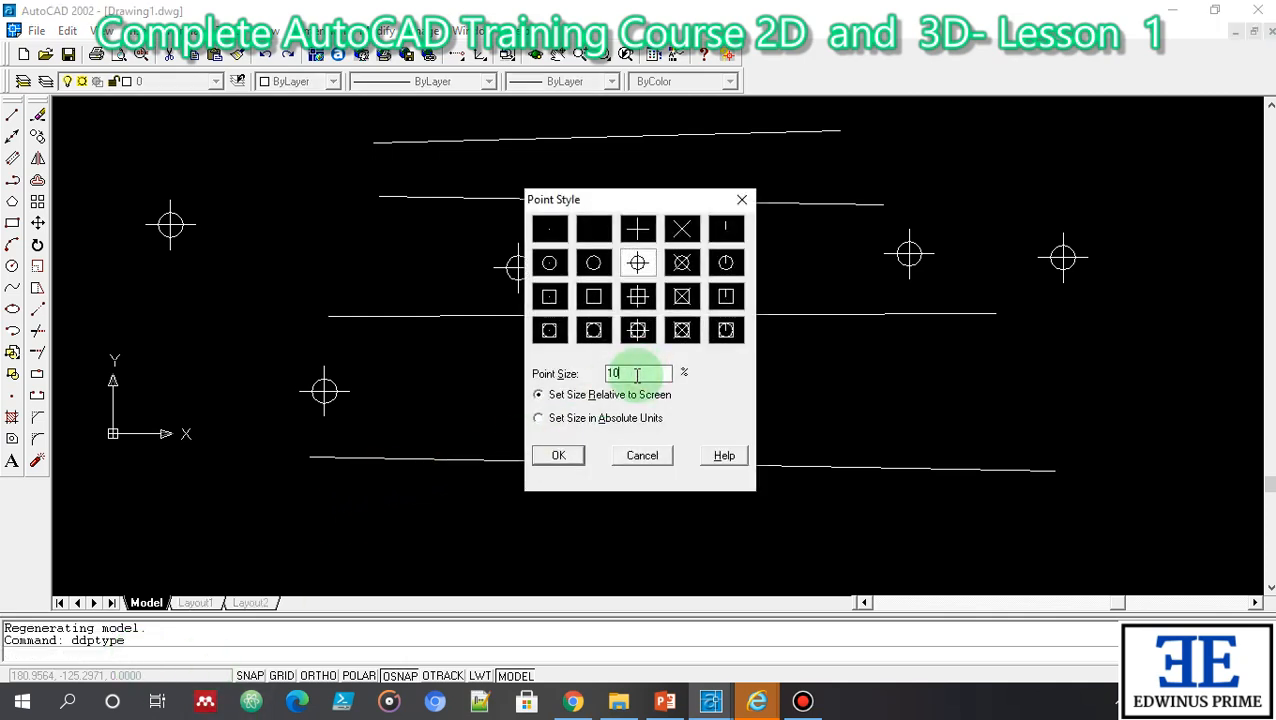
text(0)
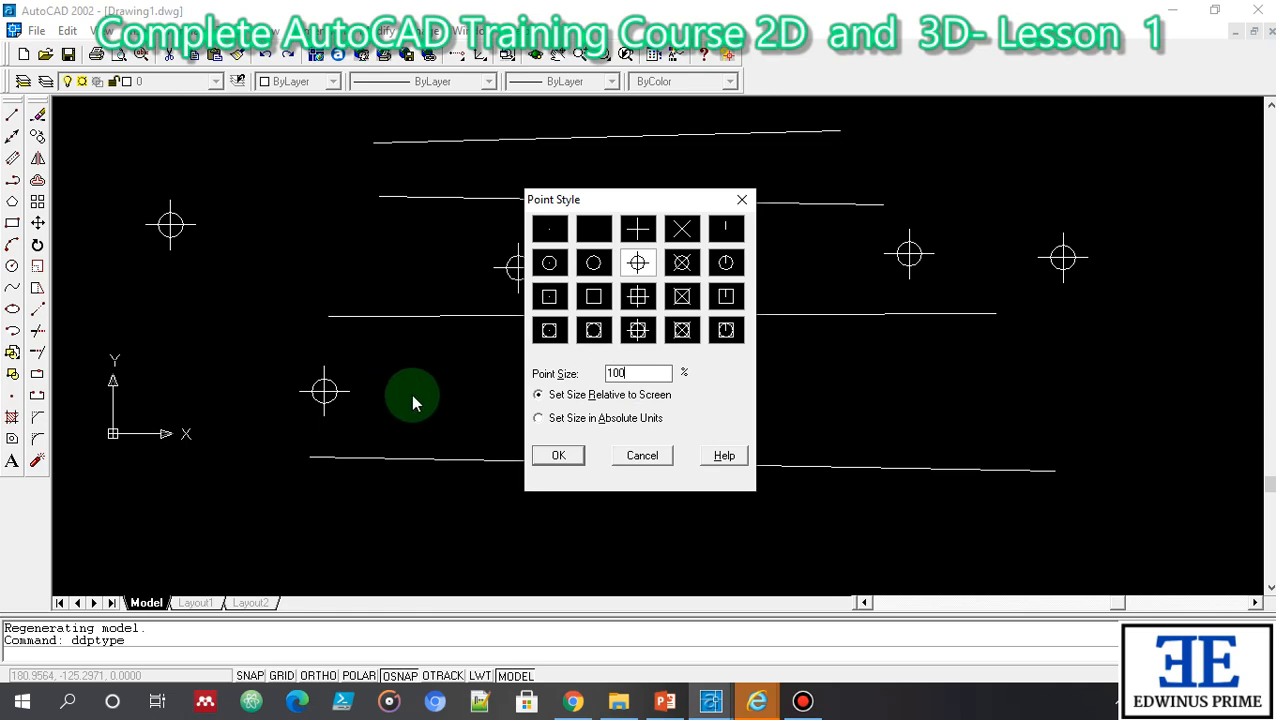
click(558, 455)
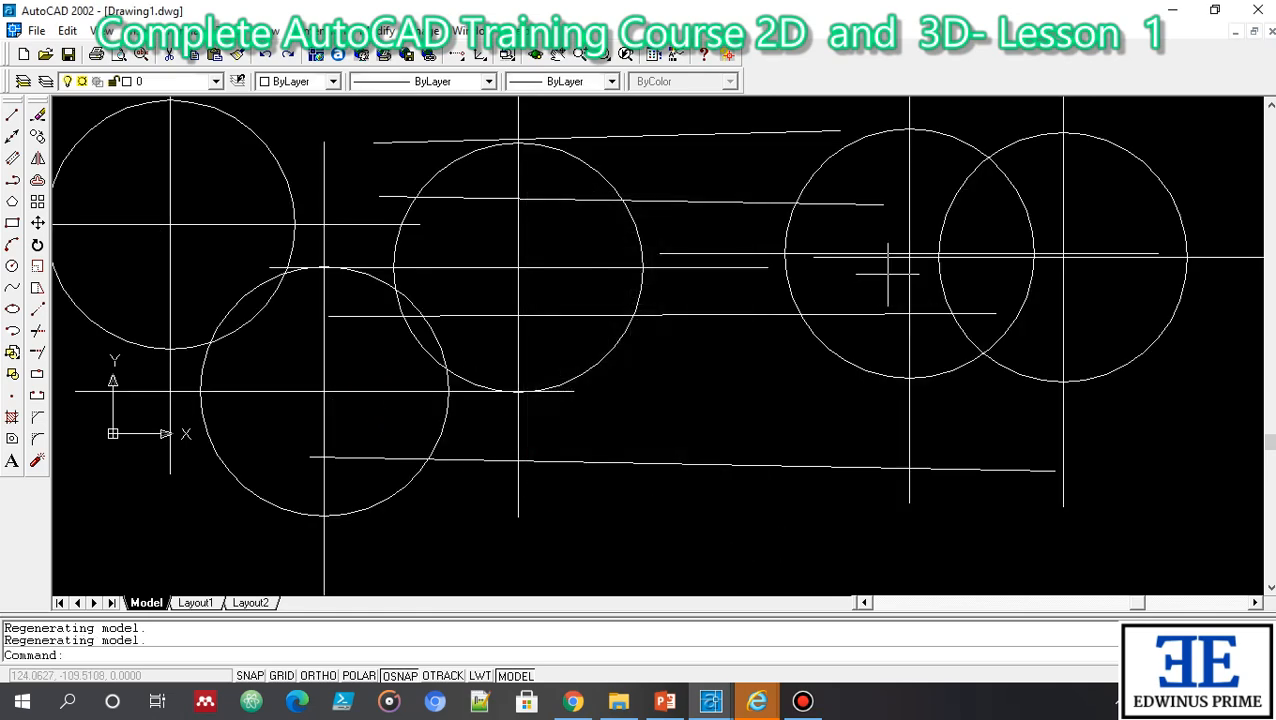
Step: Set the point size to 5% relative to the screen with DDPTYPE
click(83, 657)
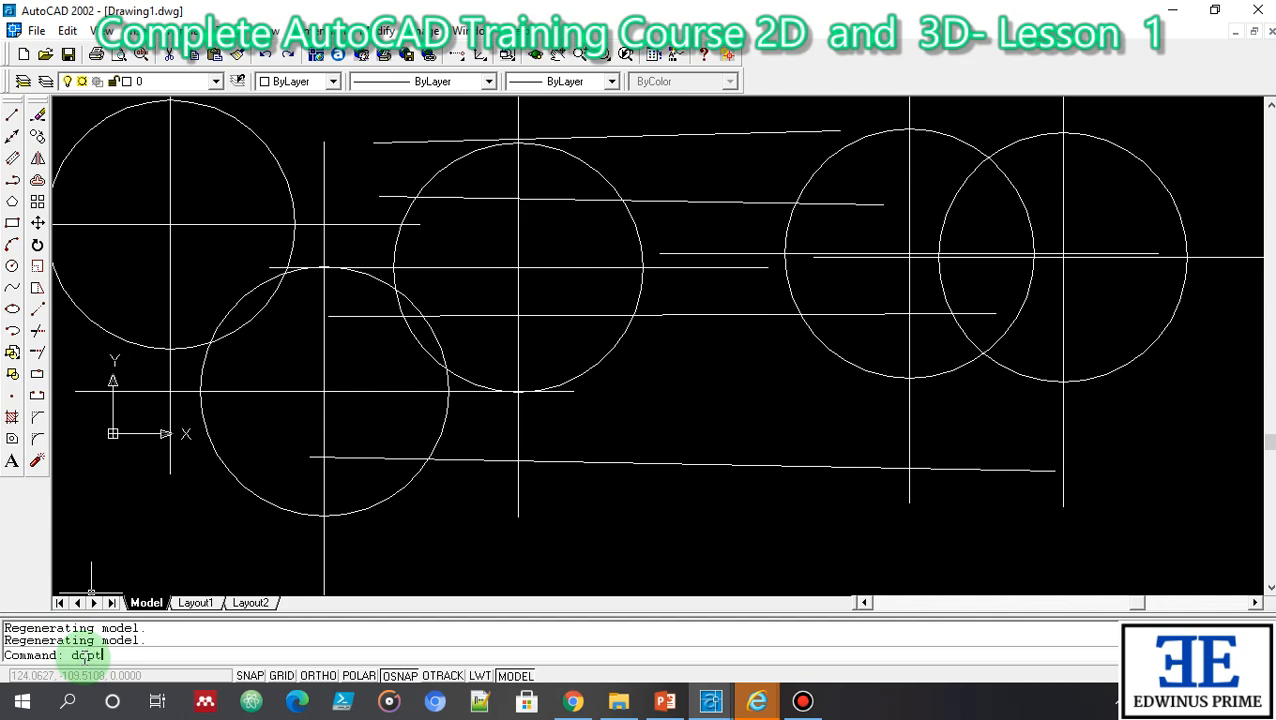
text(ddptype)
key(Return)
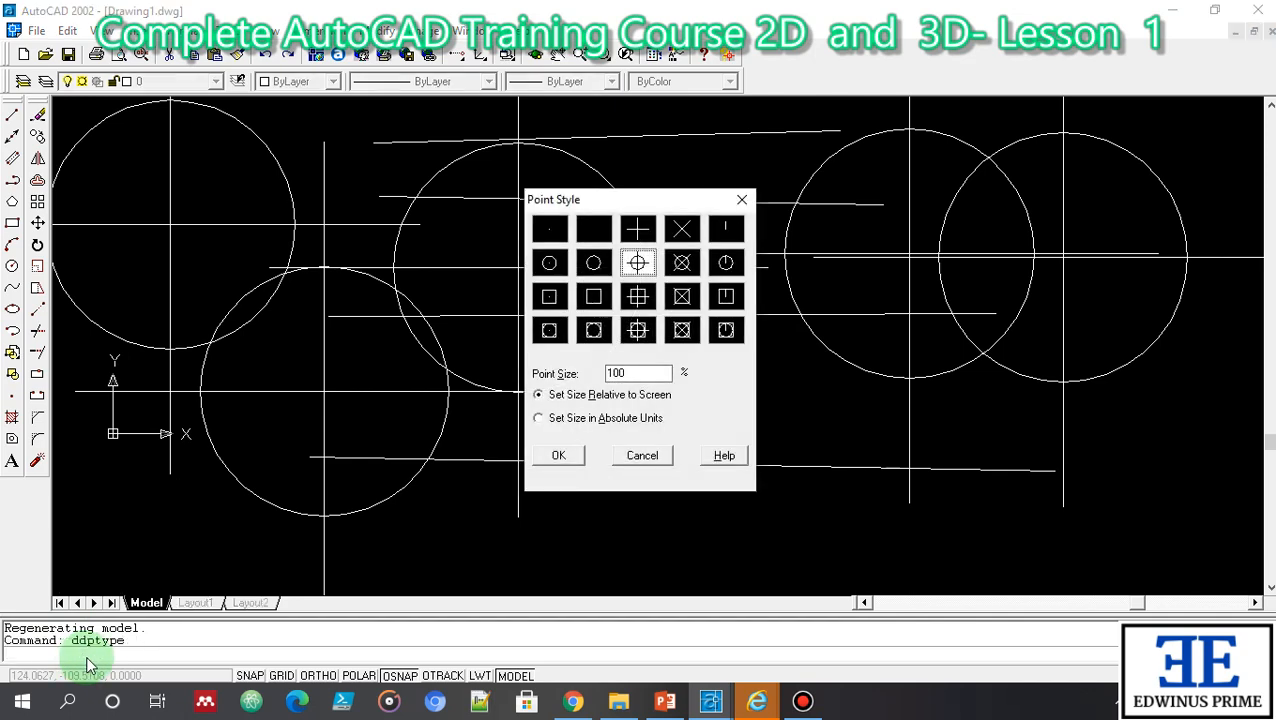
click(617, 372)
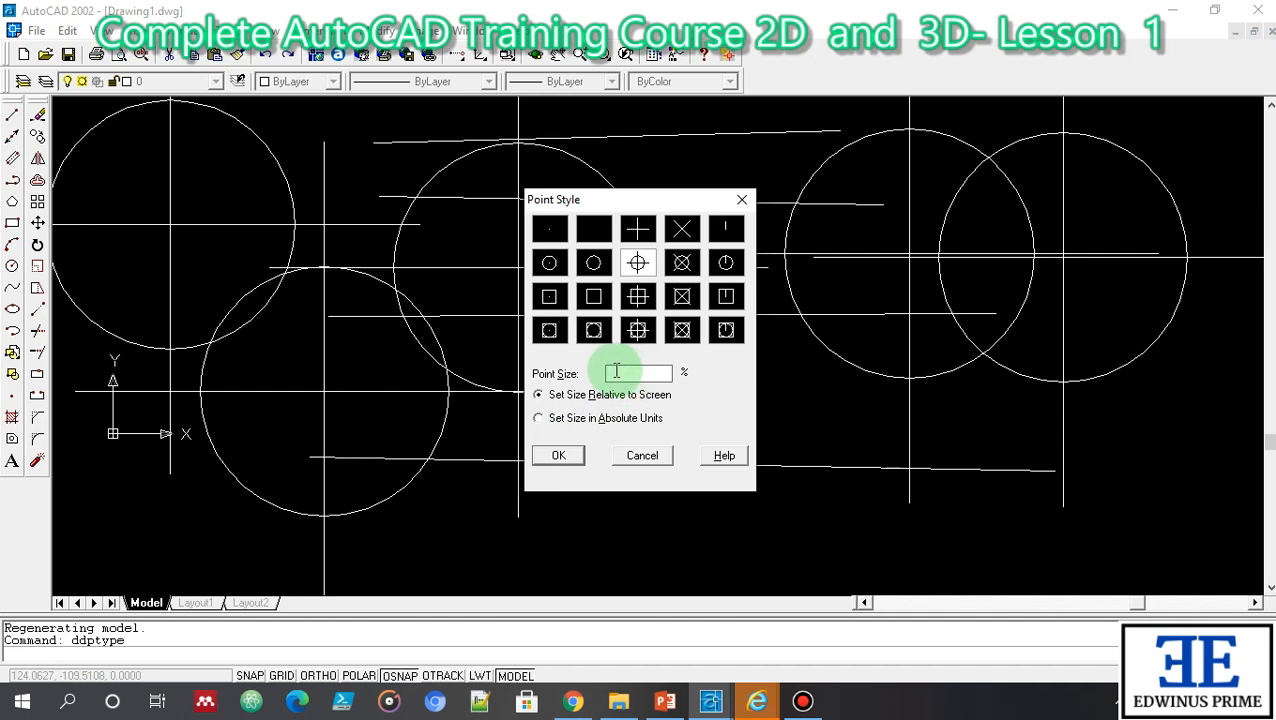
text(5)
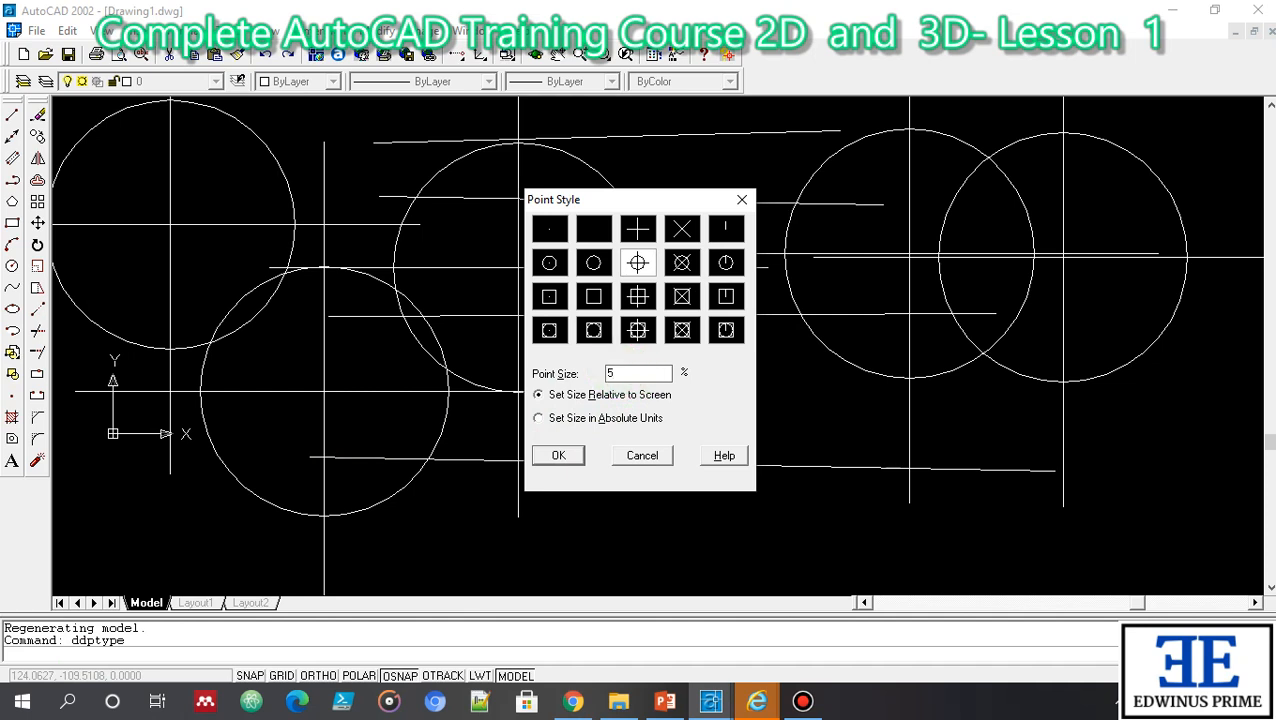
key(Return)
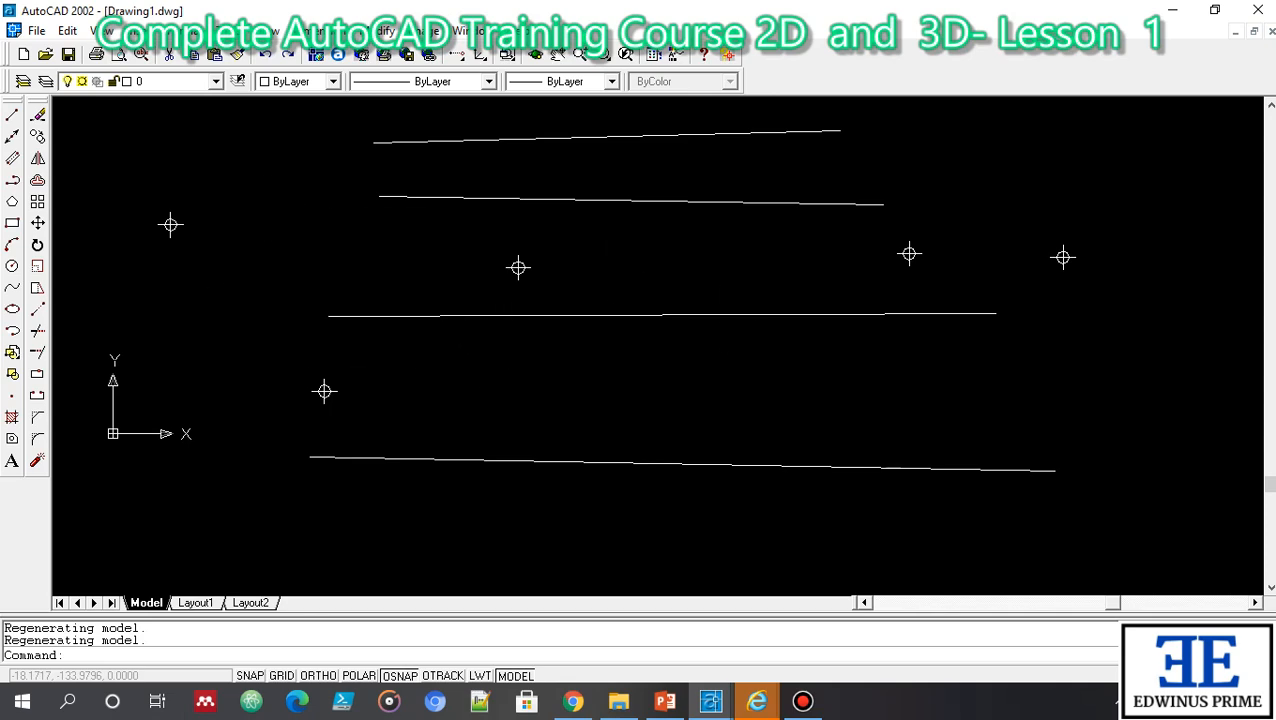
Step: Switch to PowerPoint to look up the command after DDPTYPE on the draw commands slide, and return to the AutoCAD drawing
click(665, 701)
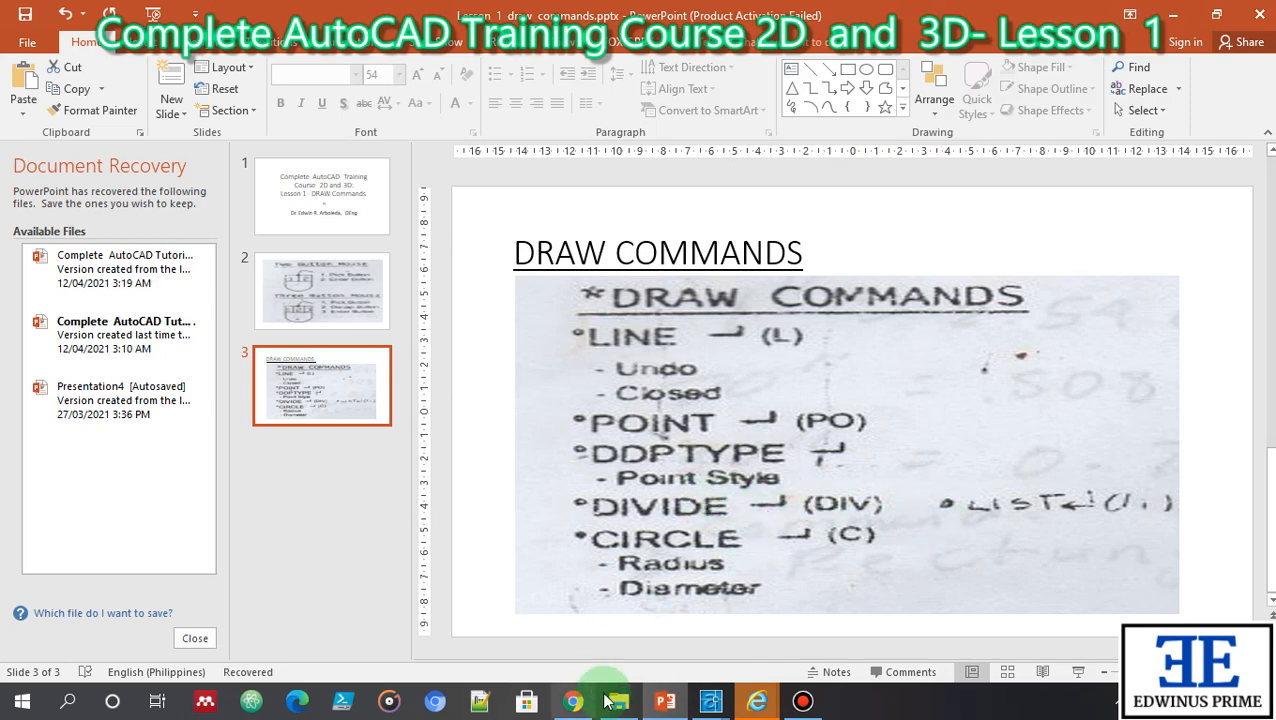
mouse_move(711, 700)
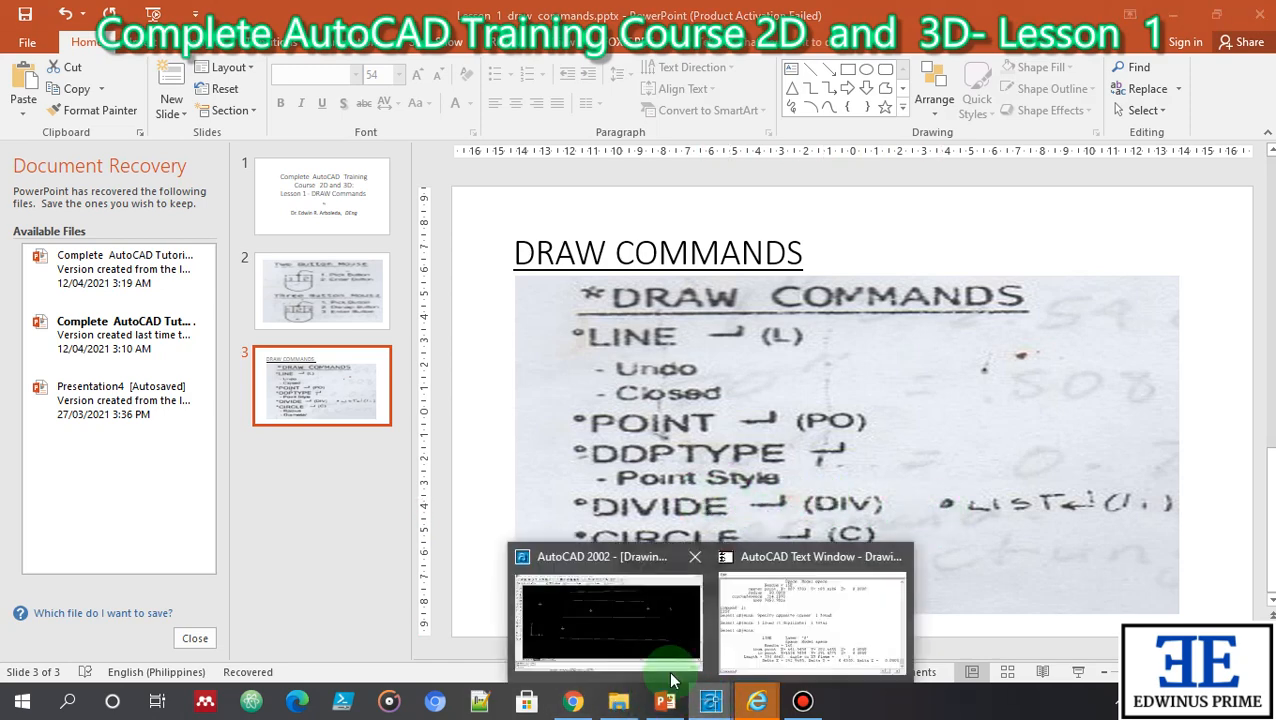
click(645, 645)
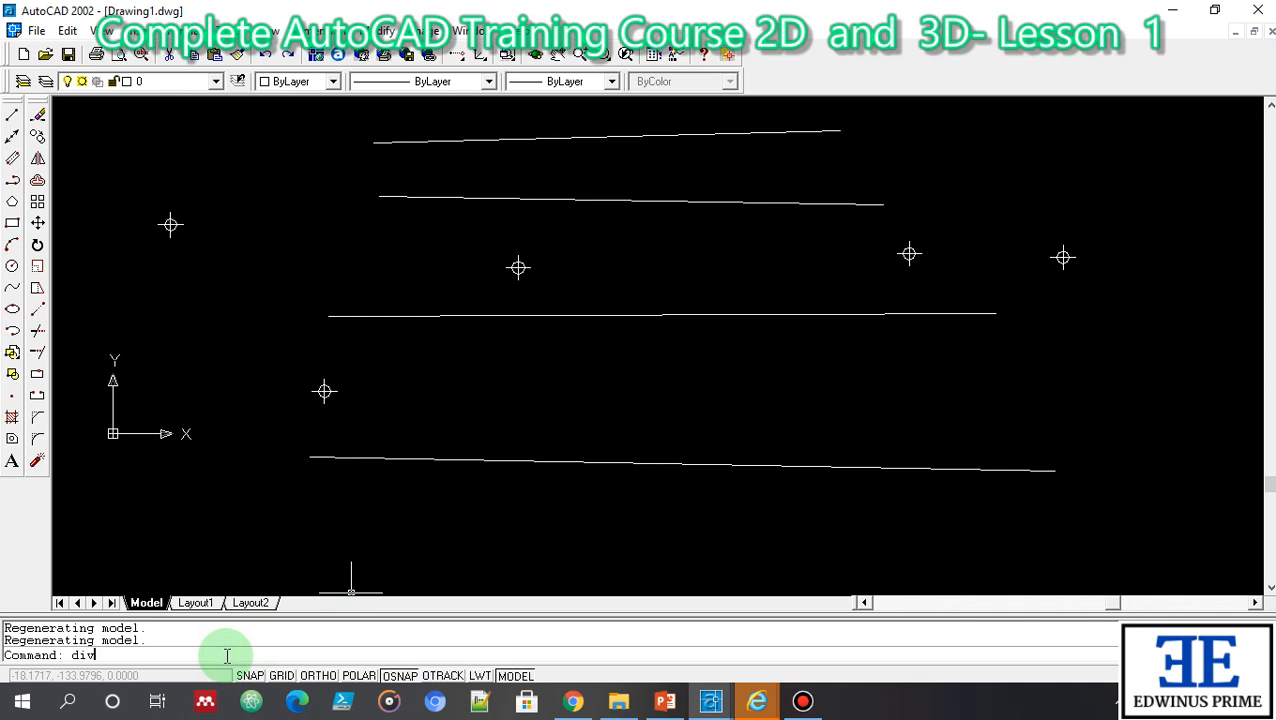
Step: Divide the lowest line into 4 segments with the Divide command
key(Return)
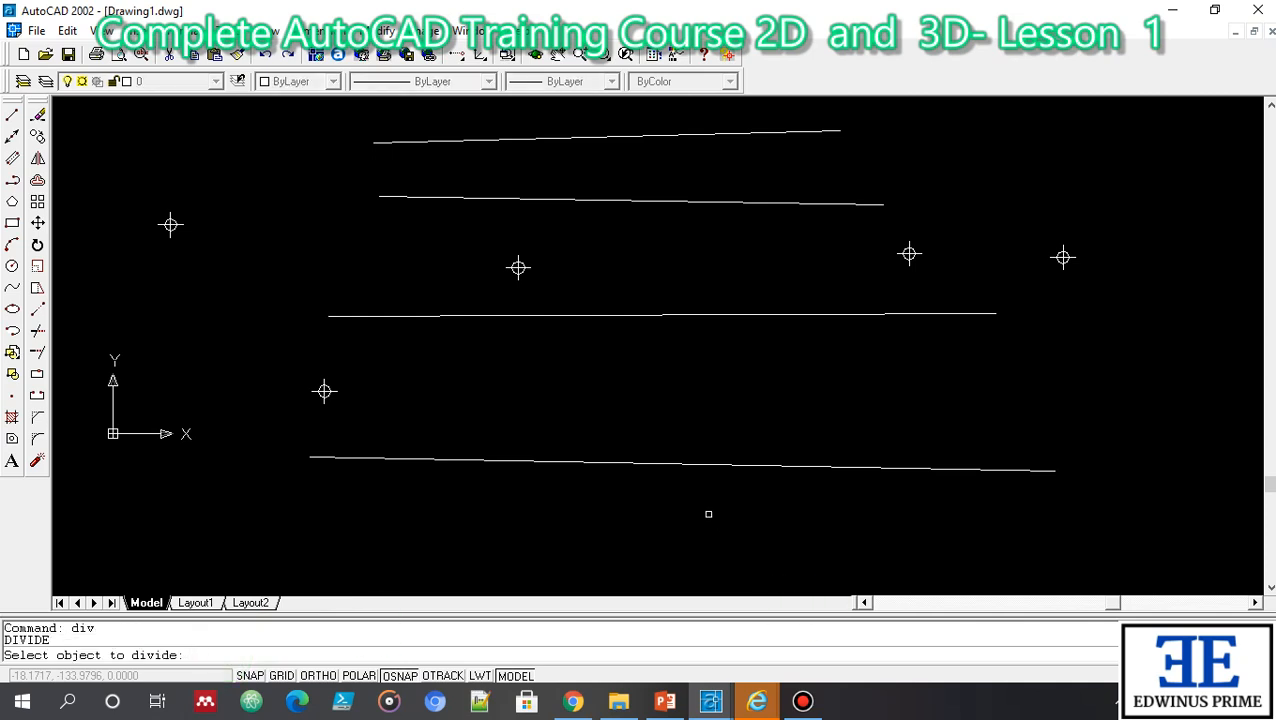
click(679, 461)
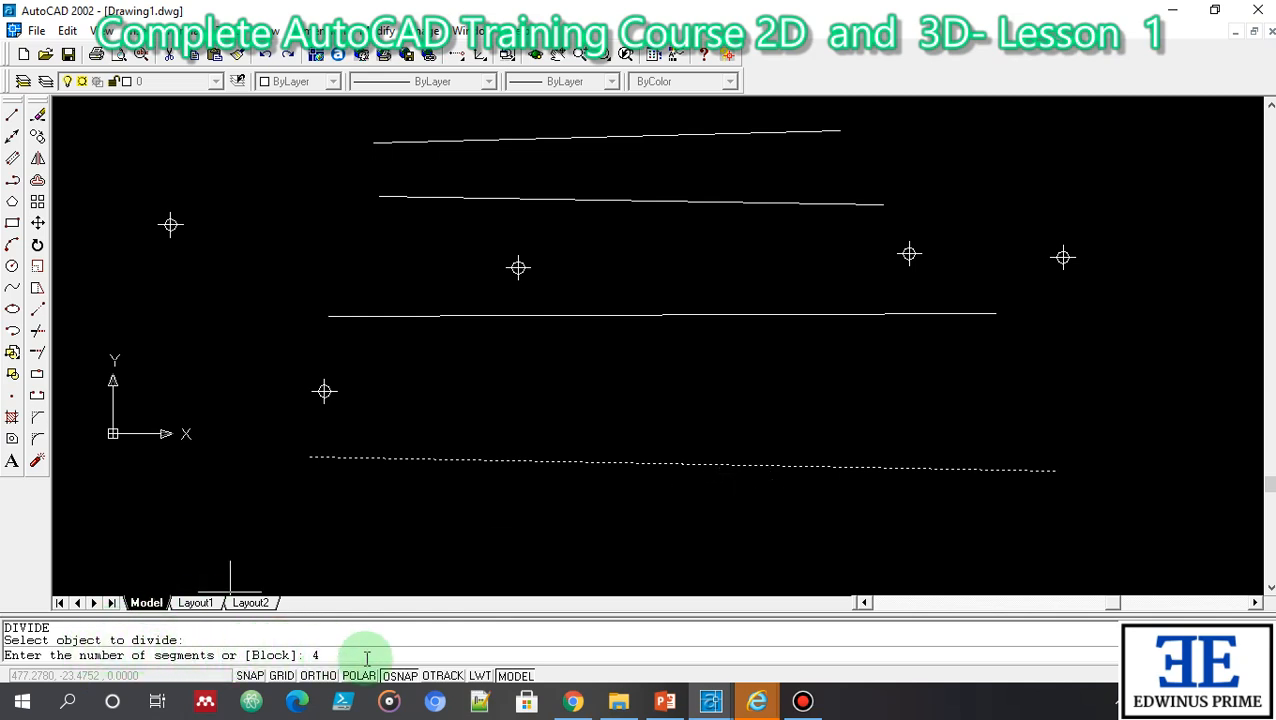
key(Return)
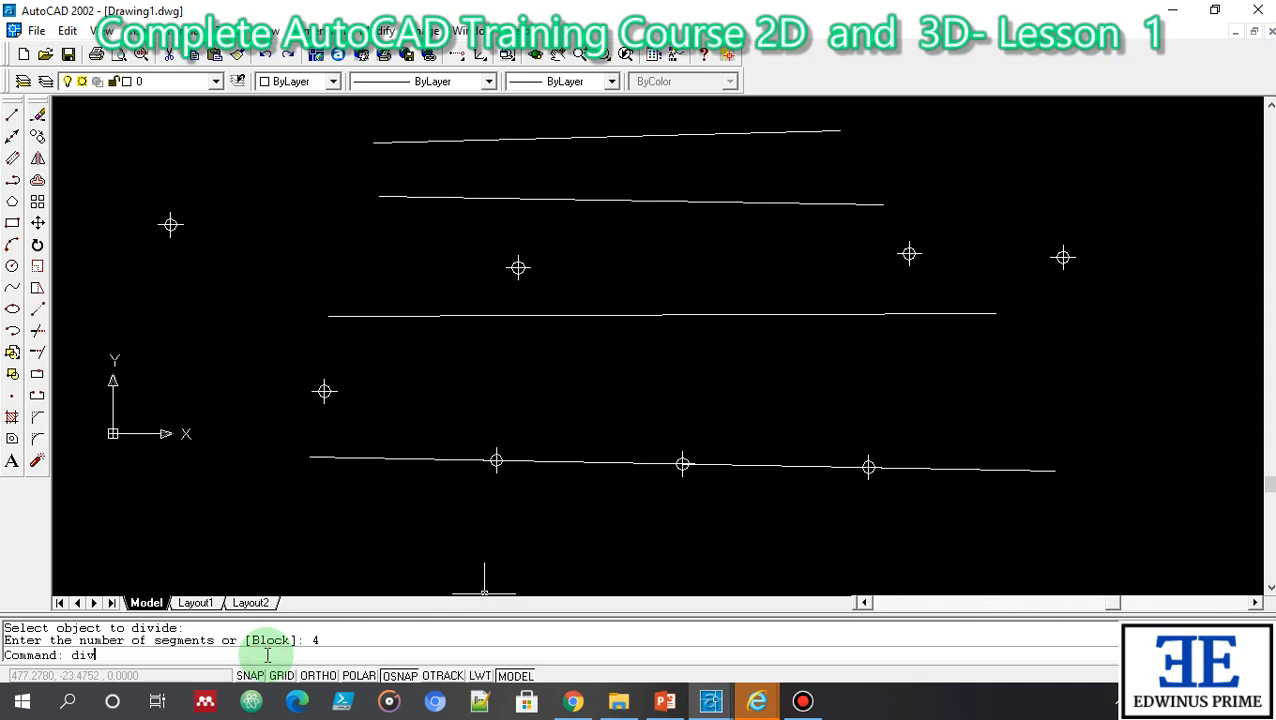
Step: Divide the line second from the bottom of the drawing into 20 segments
key(Return)
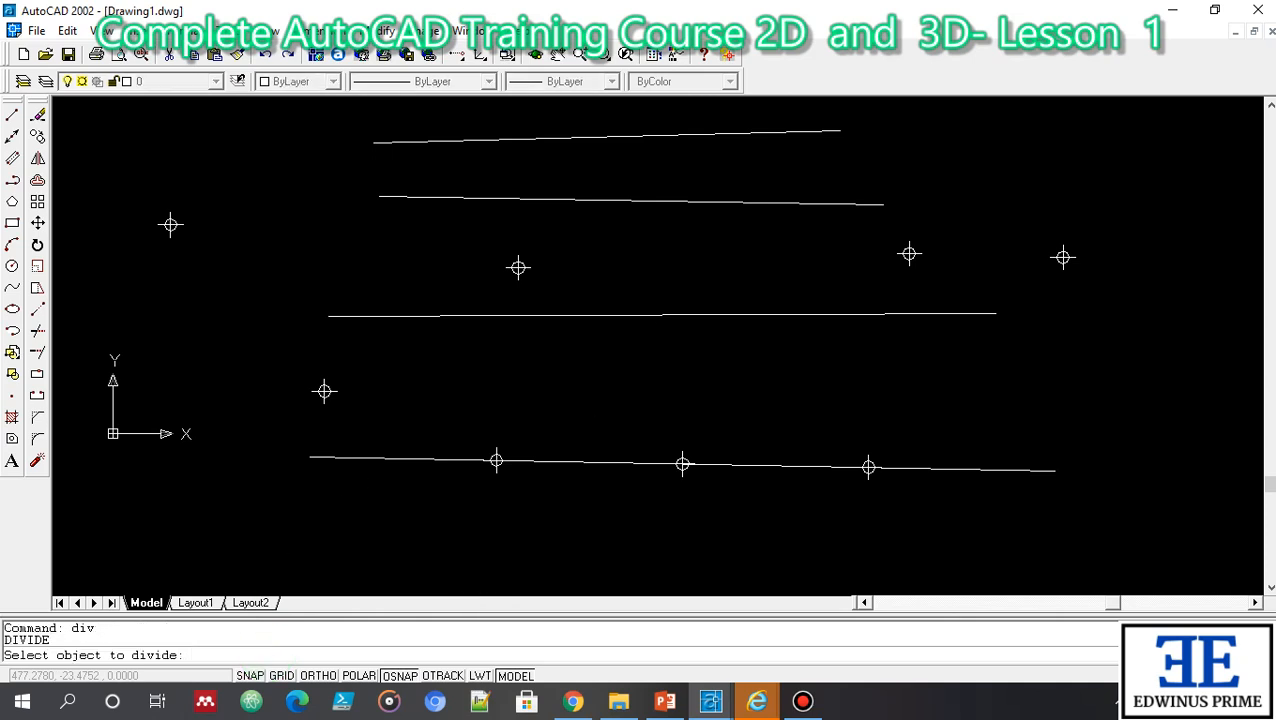
click(636, 314)
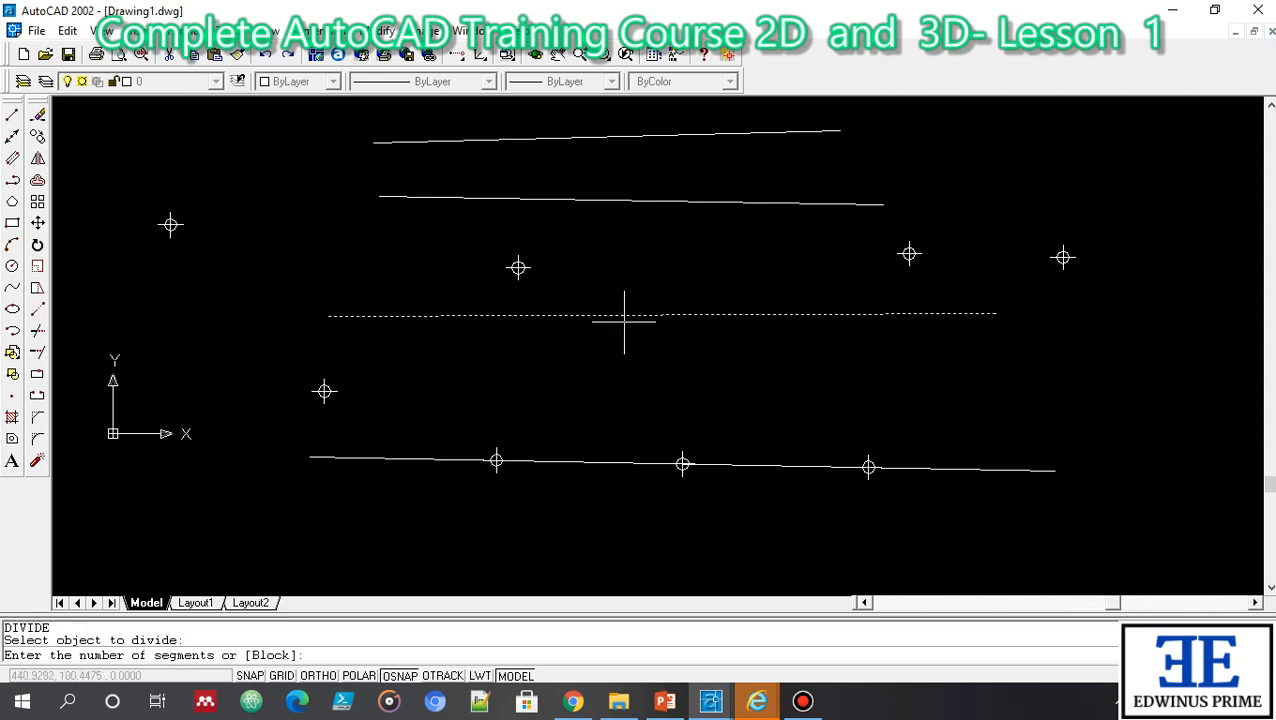
text(20)
key(Return)
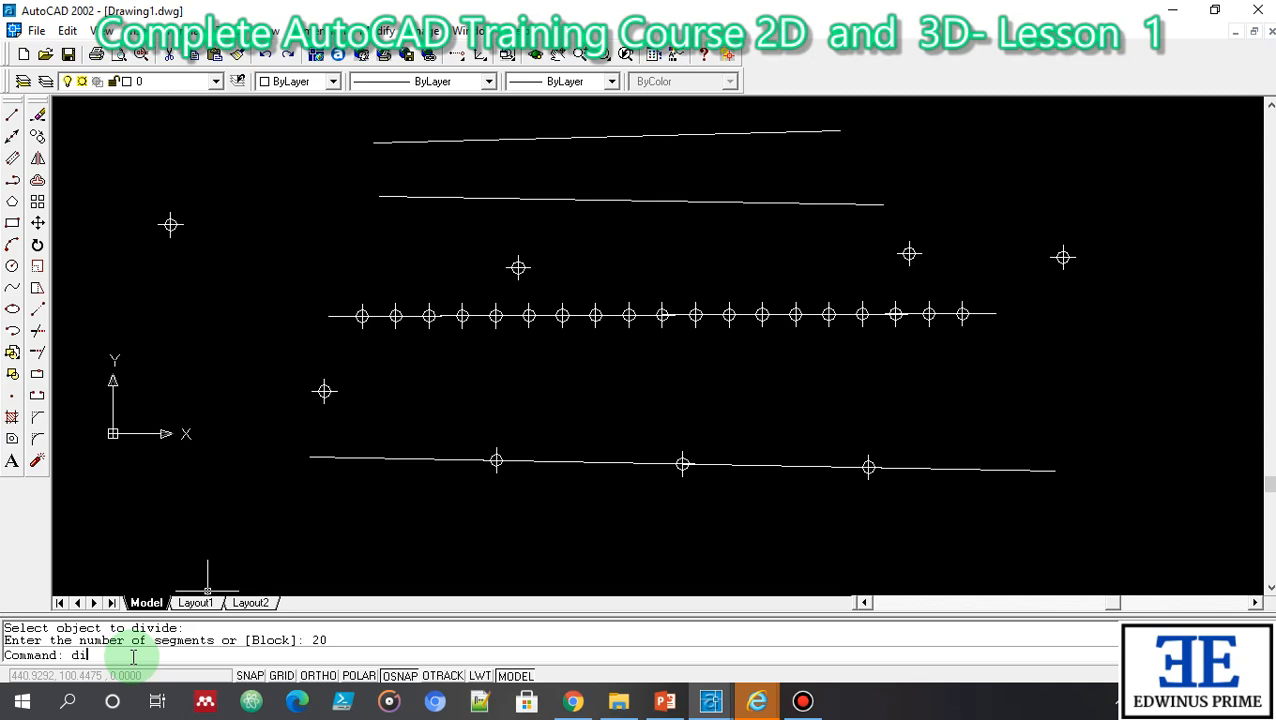
Step: Divide the line second from the top of the drawing into 80 segments
text(div)
key(Return)
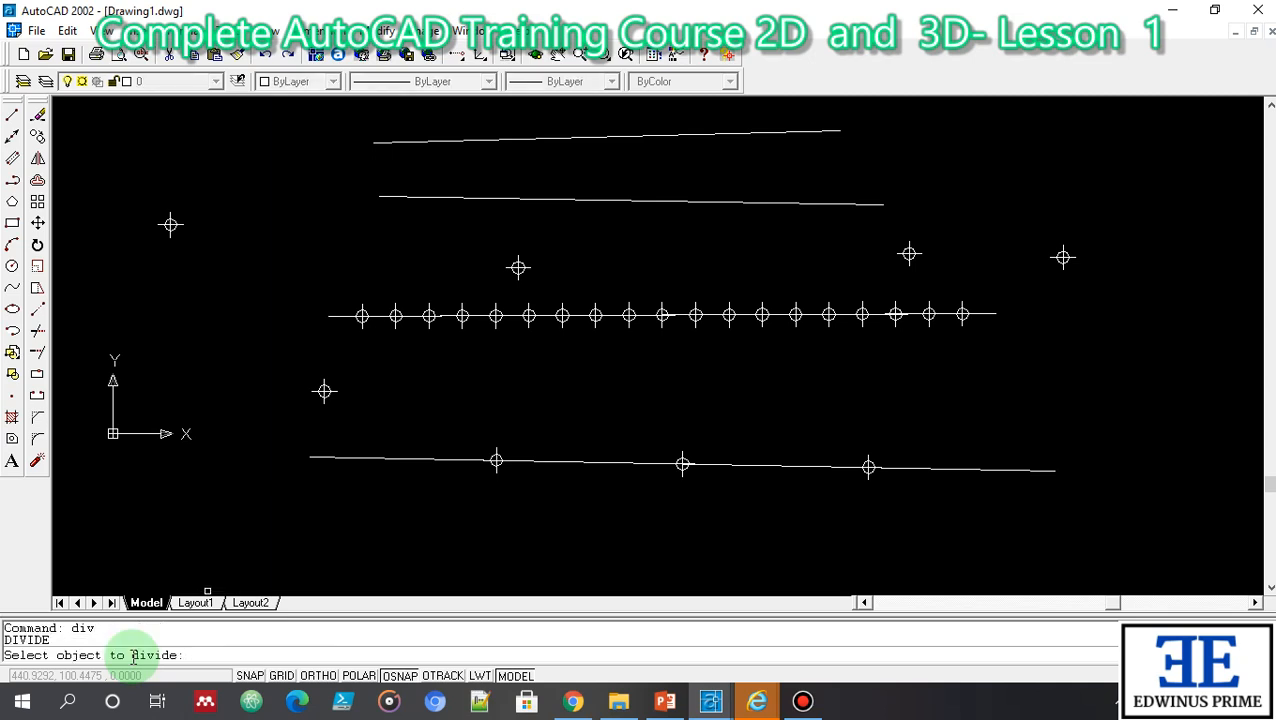
click(631, 200)
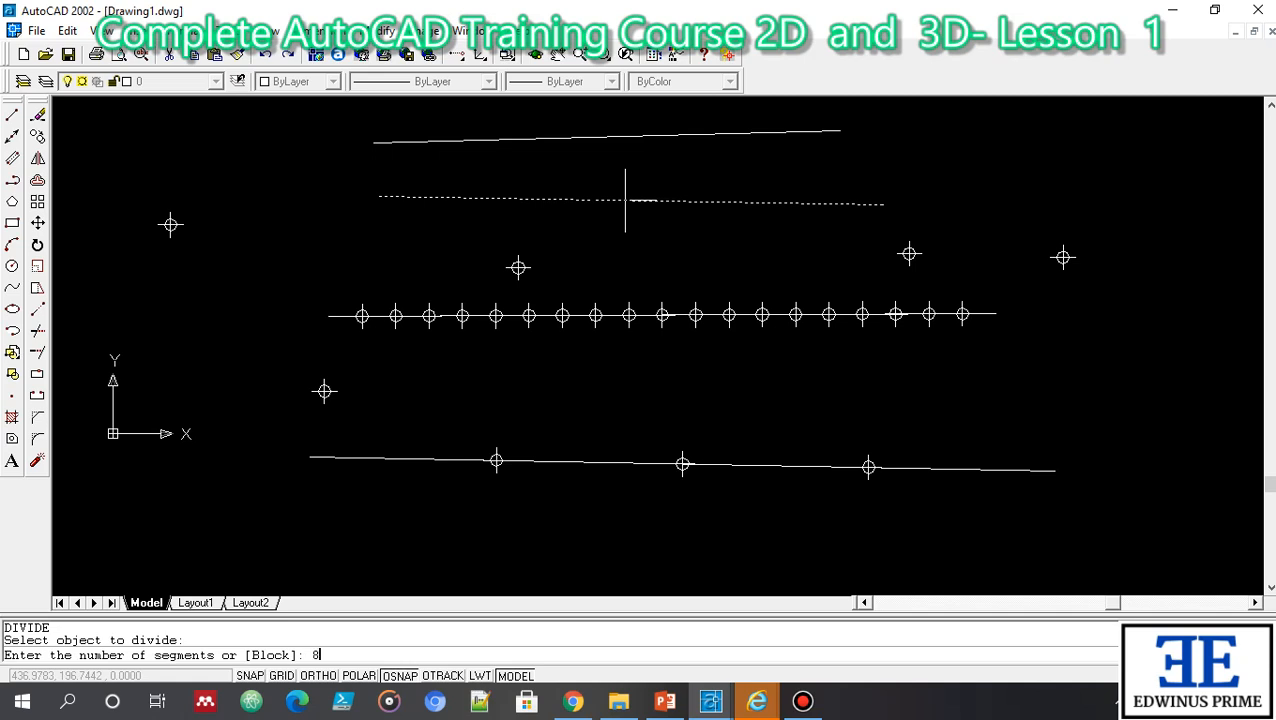
key(Return)
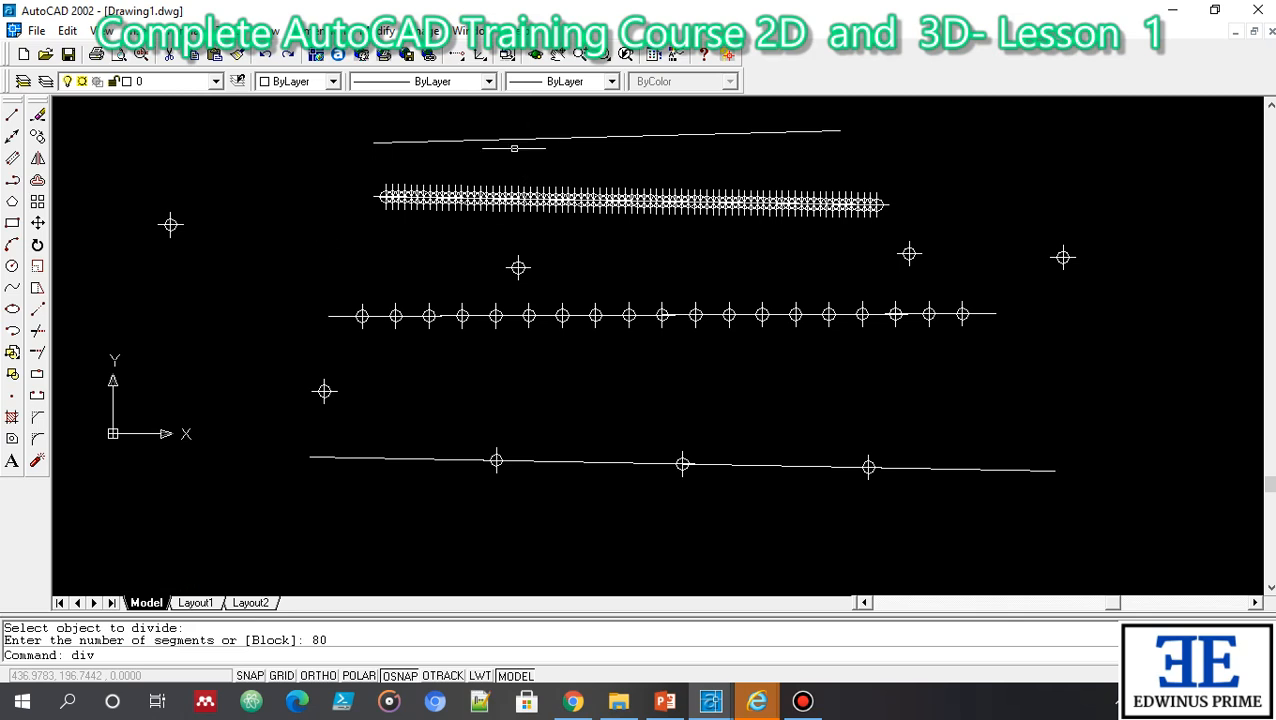
Step: Divide the uppermost line into 1000 segments
key(Return)
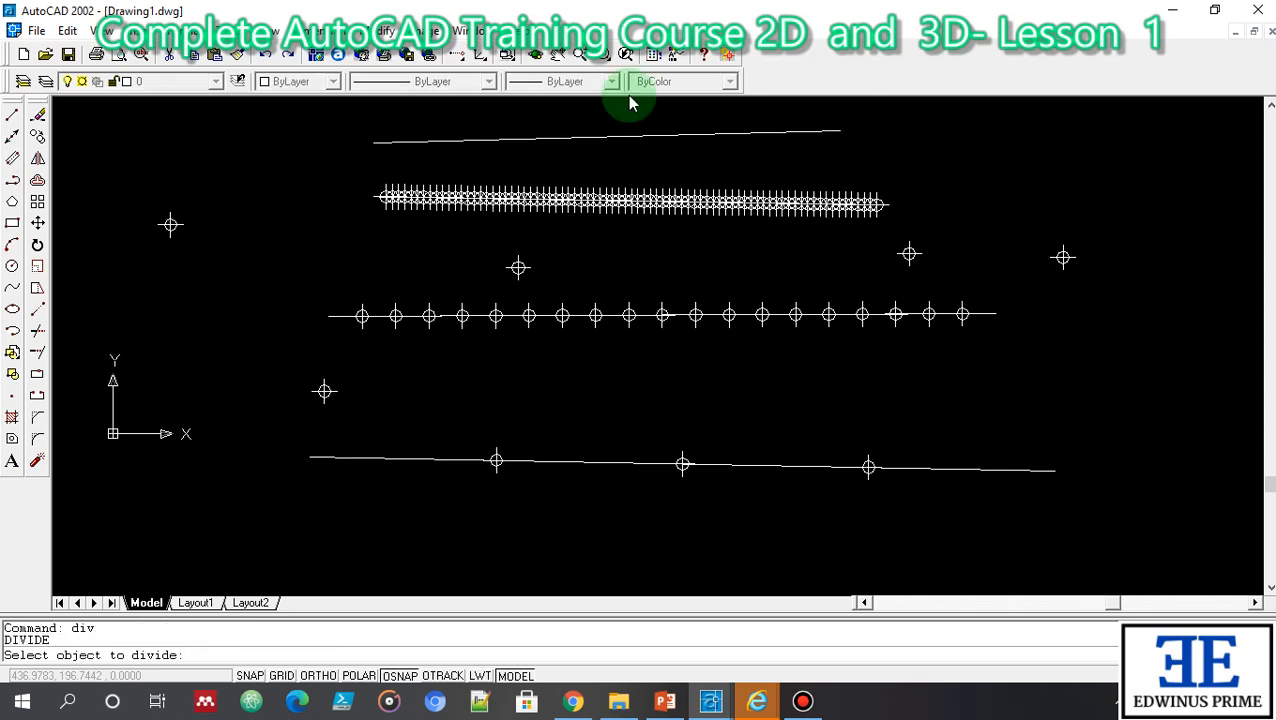
click(651, 137)
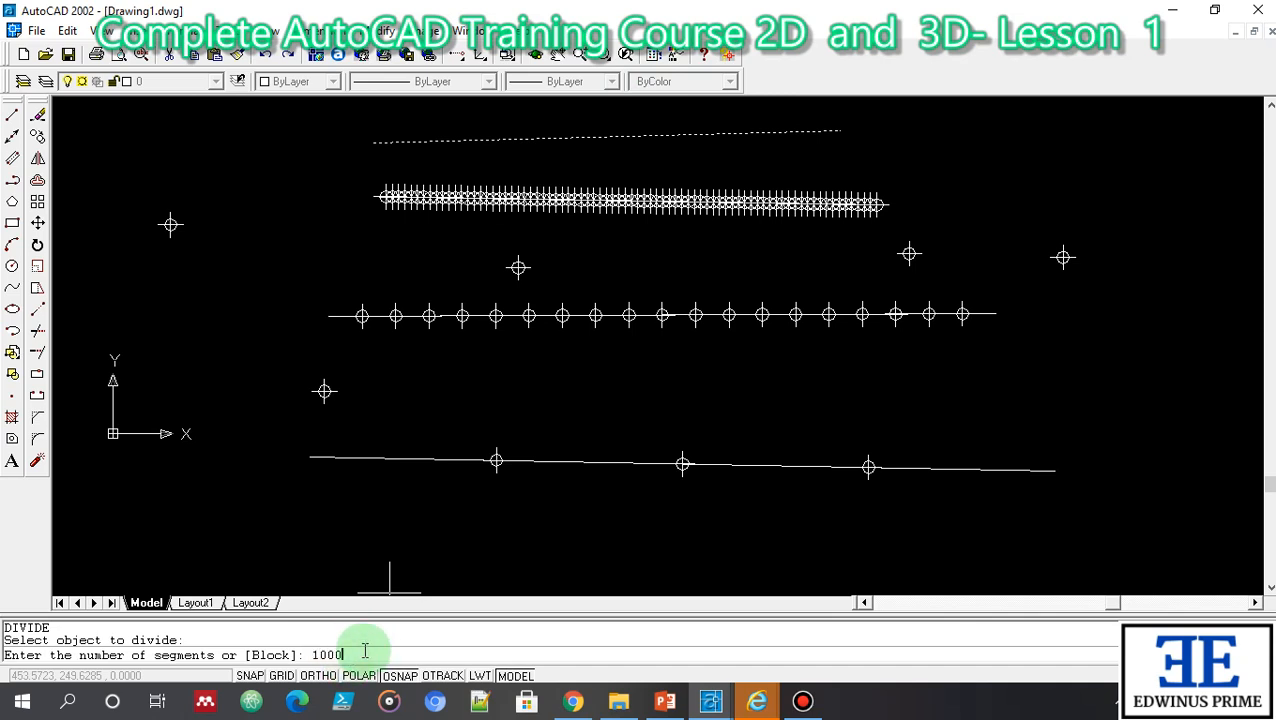
key(Return)
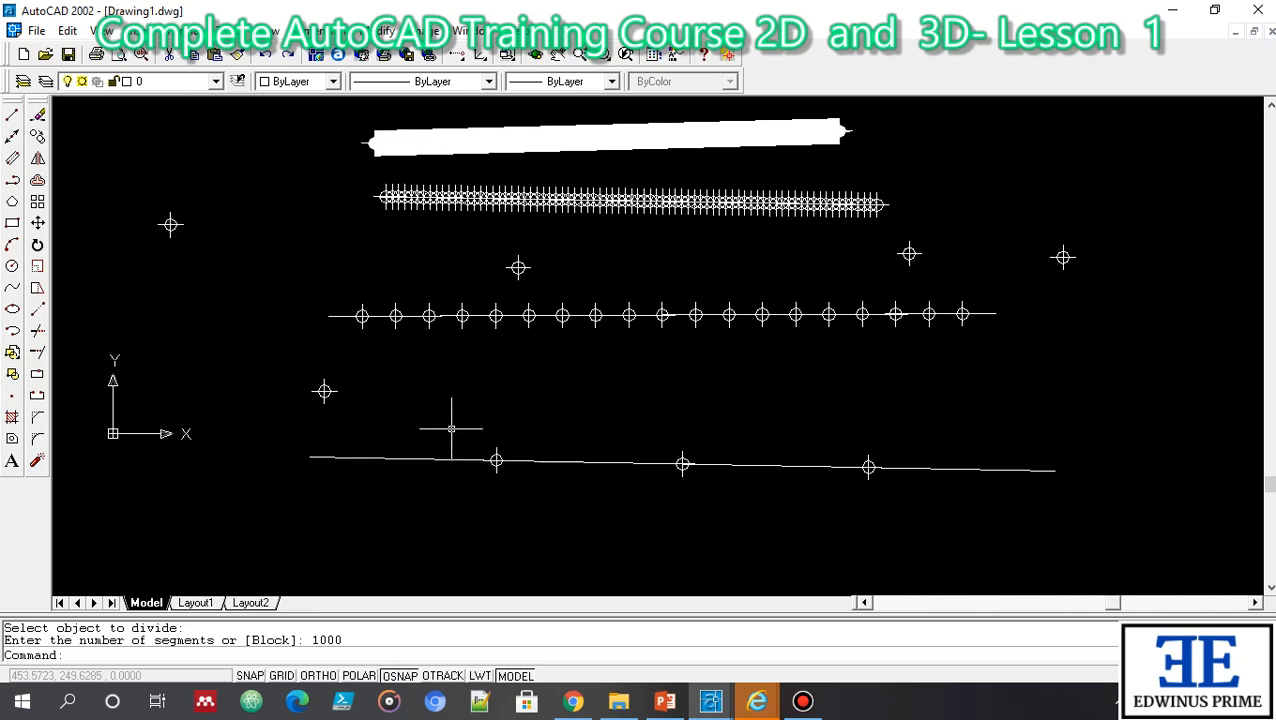
Step: Switch to PowerPoint to look up the command after DIVIDE on the draw commands slide, and return to the AutoCAD drawing
click(207, 632)
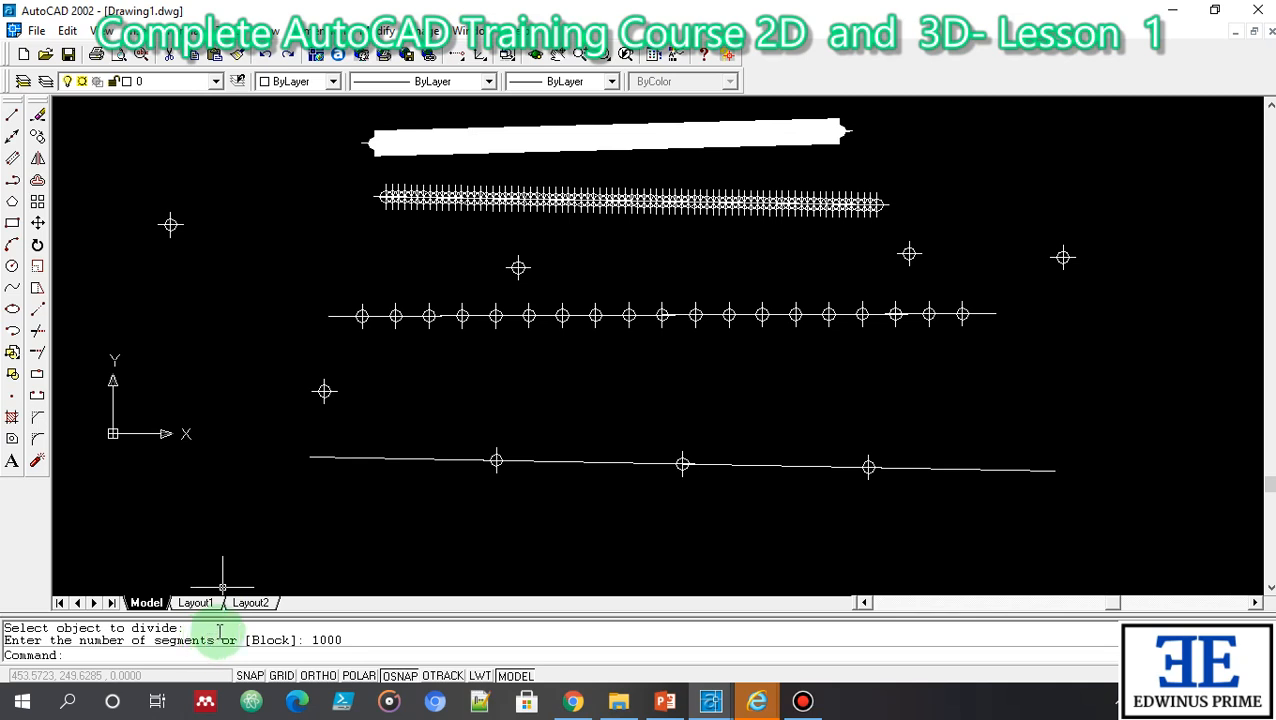
click(145, 653)
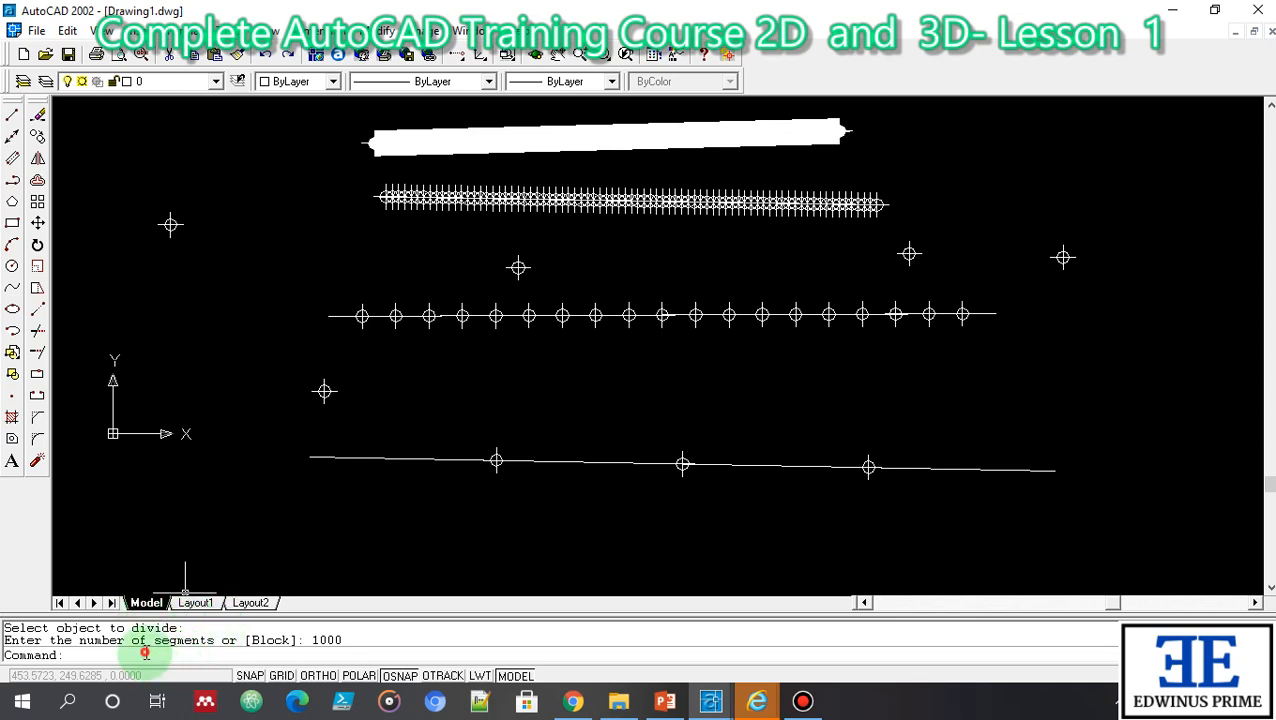
click(665, 701)
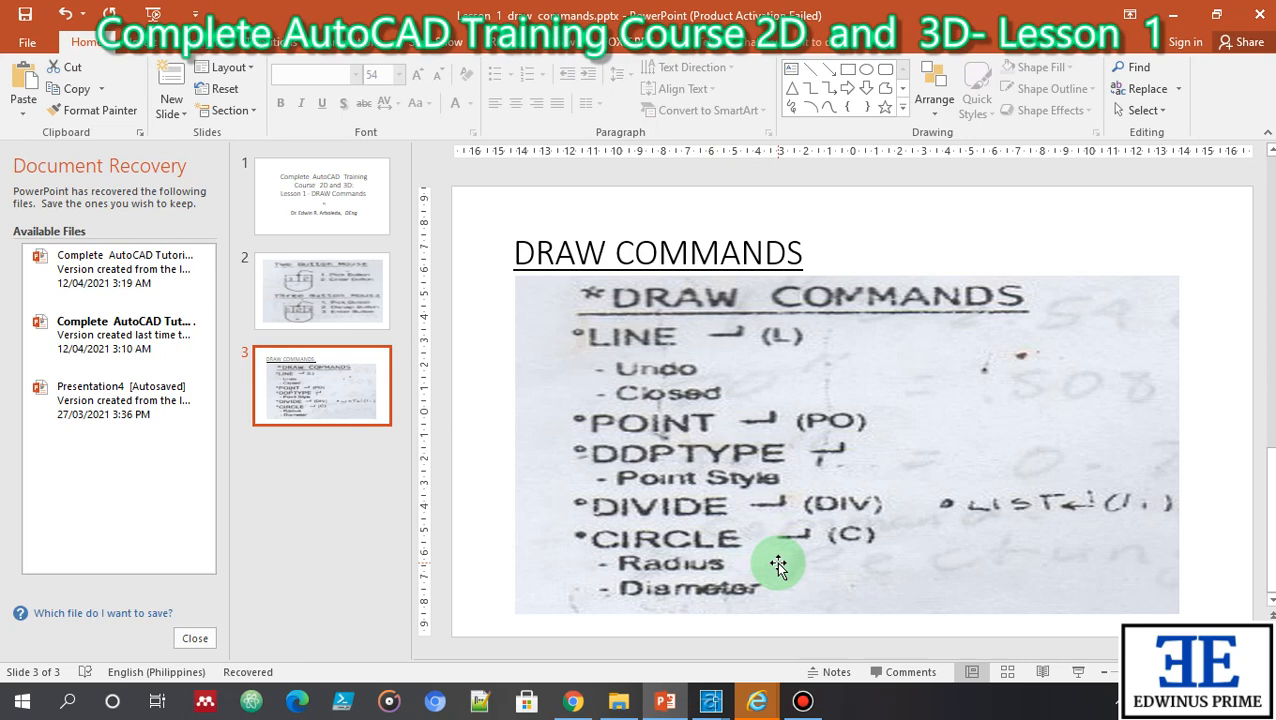
click(712, 703)
click(649, 640)
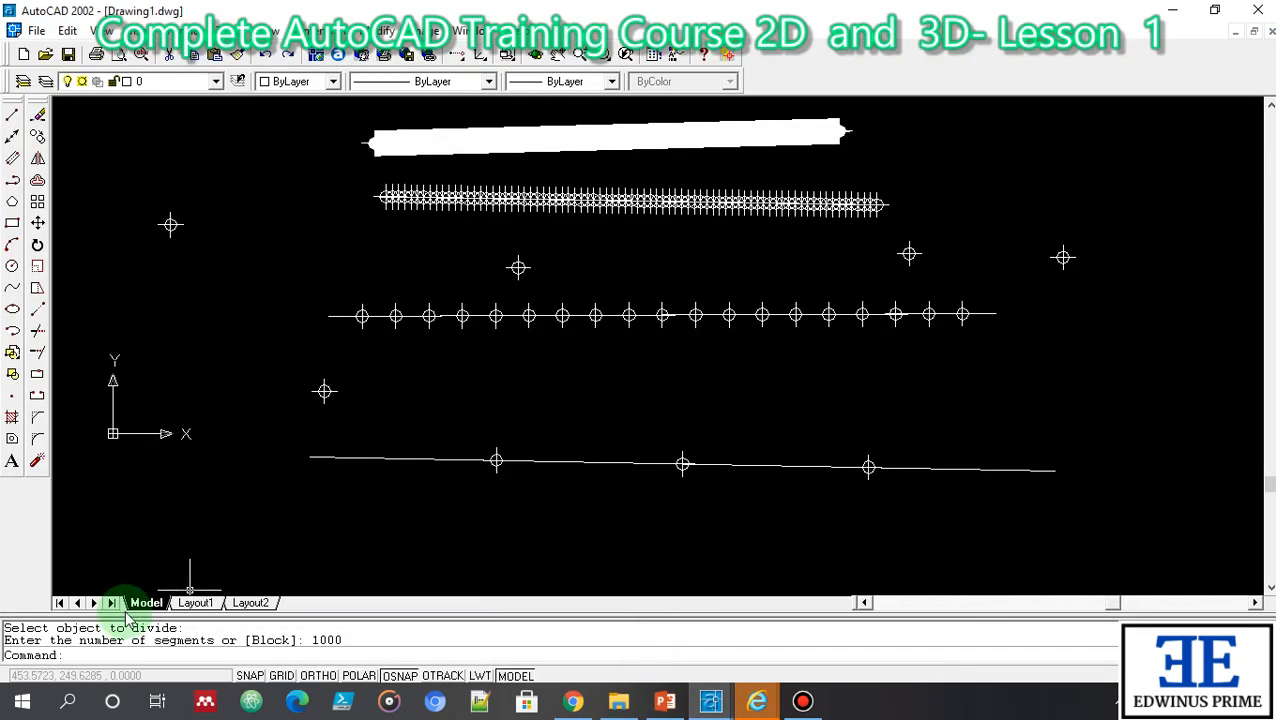
Step: Draw a circle centred on the rightmost point marker, with a radius of about 56
click(92, 655)
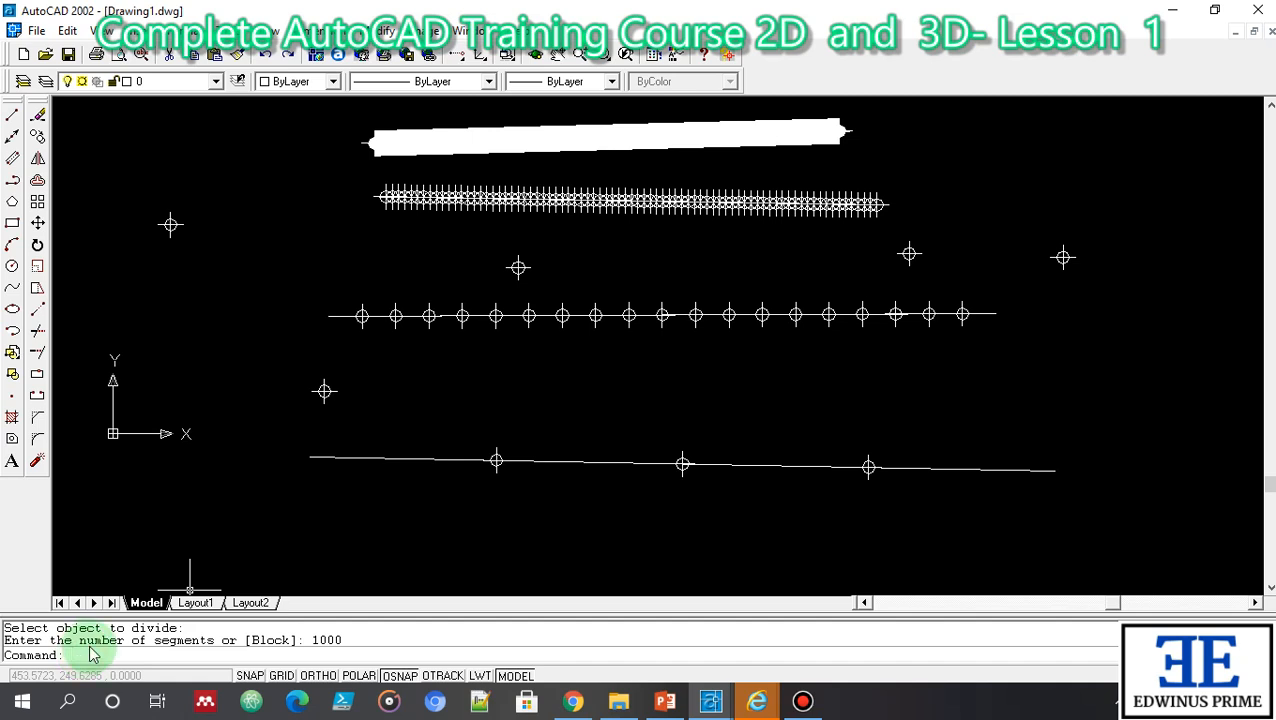
key(Return)
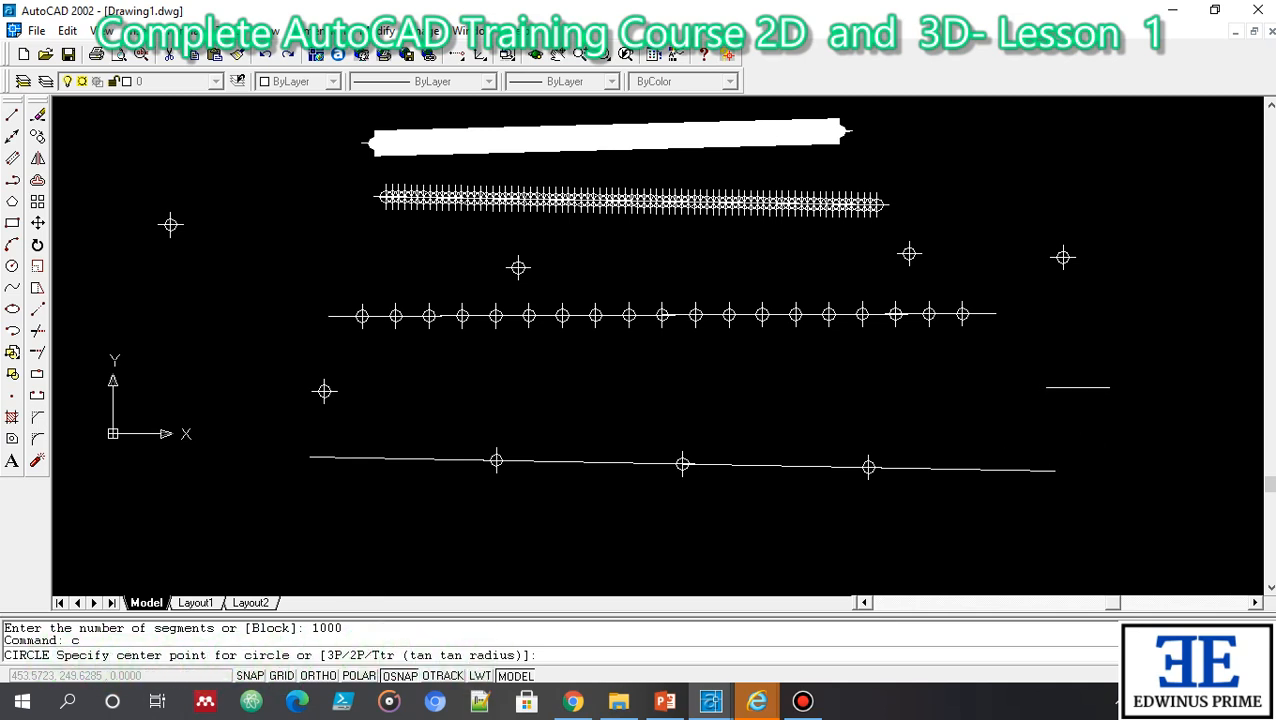
click(1063, 257)
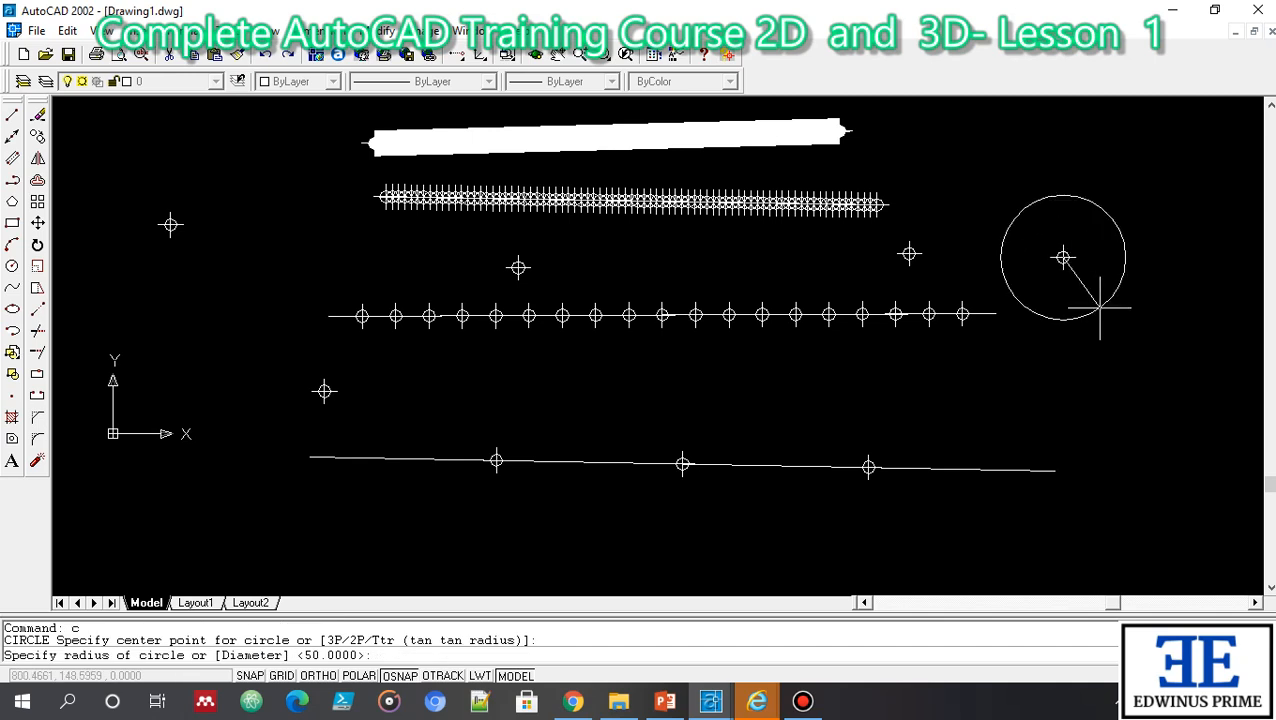
click(1101, 313)
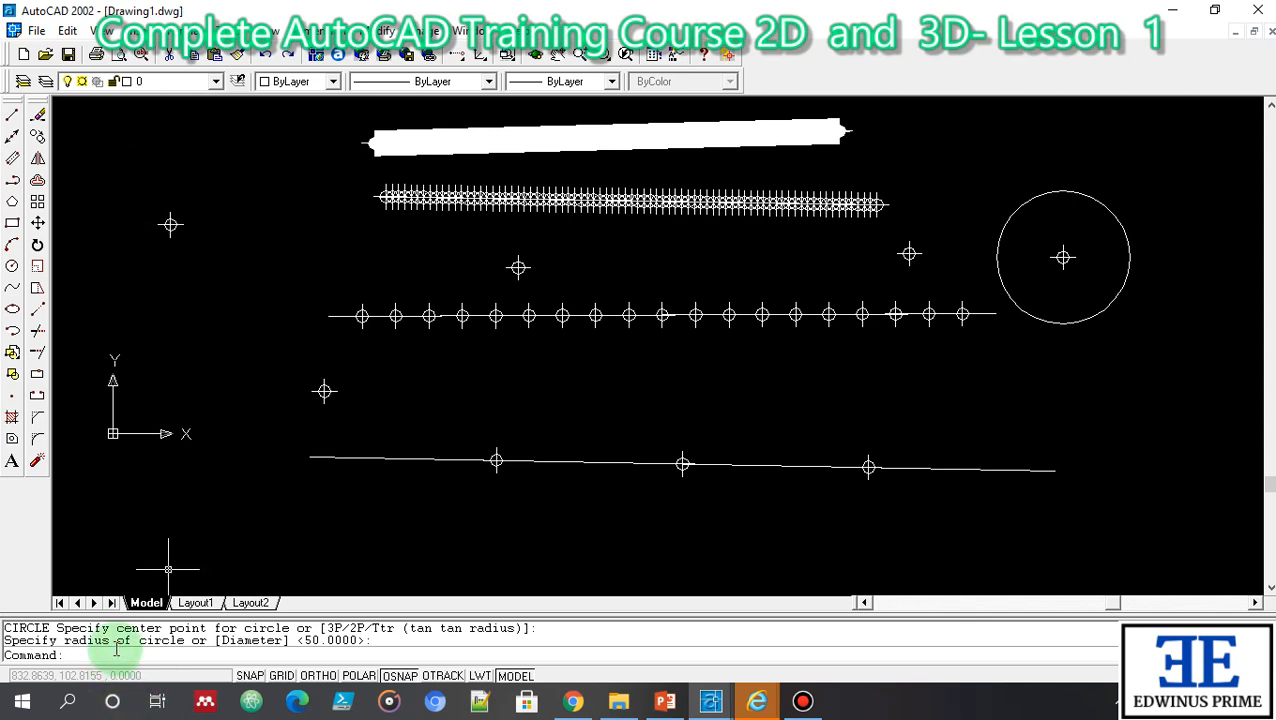
Step: Draw a circle centred on the leftmost point marker, with a radius of about 84
key(Return)
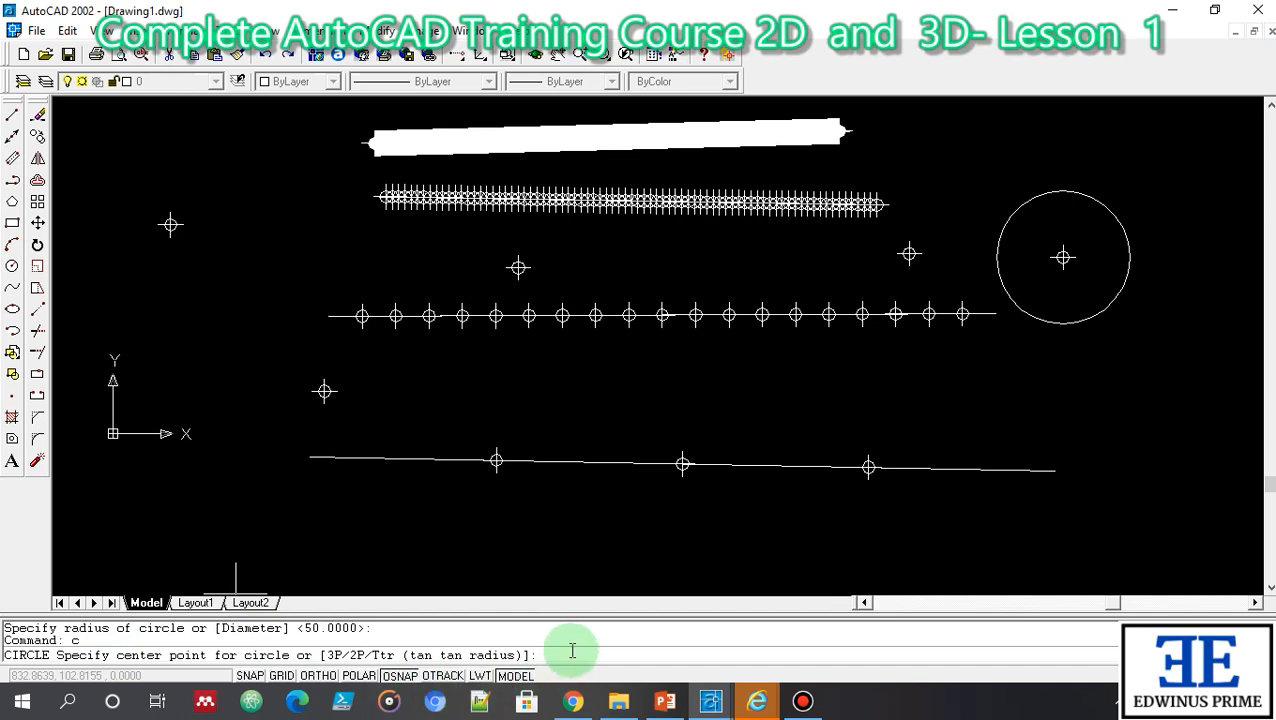
click(170, 224)
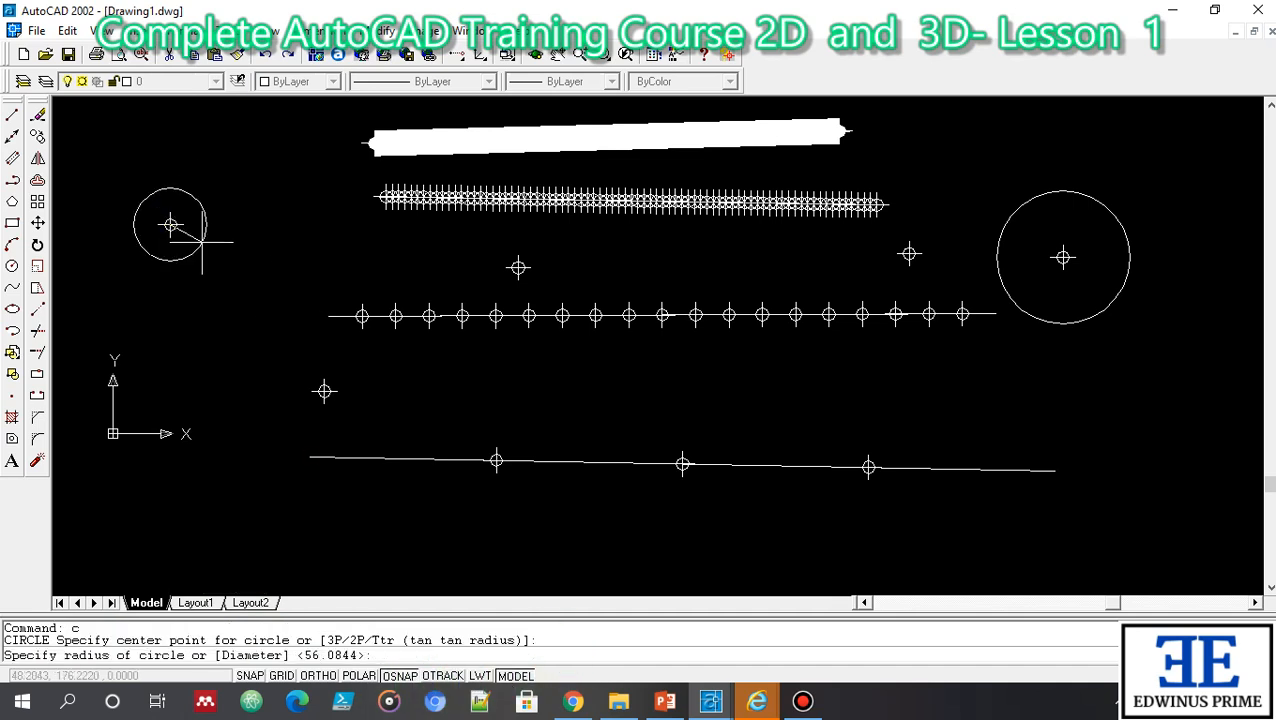
click(251, 285)
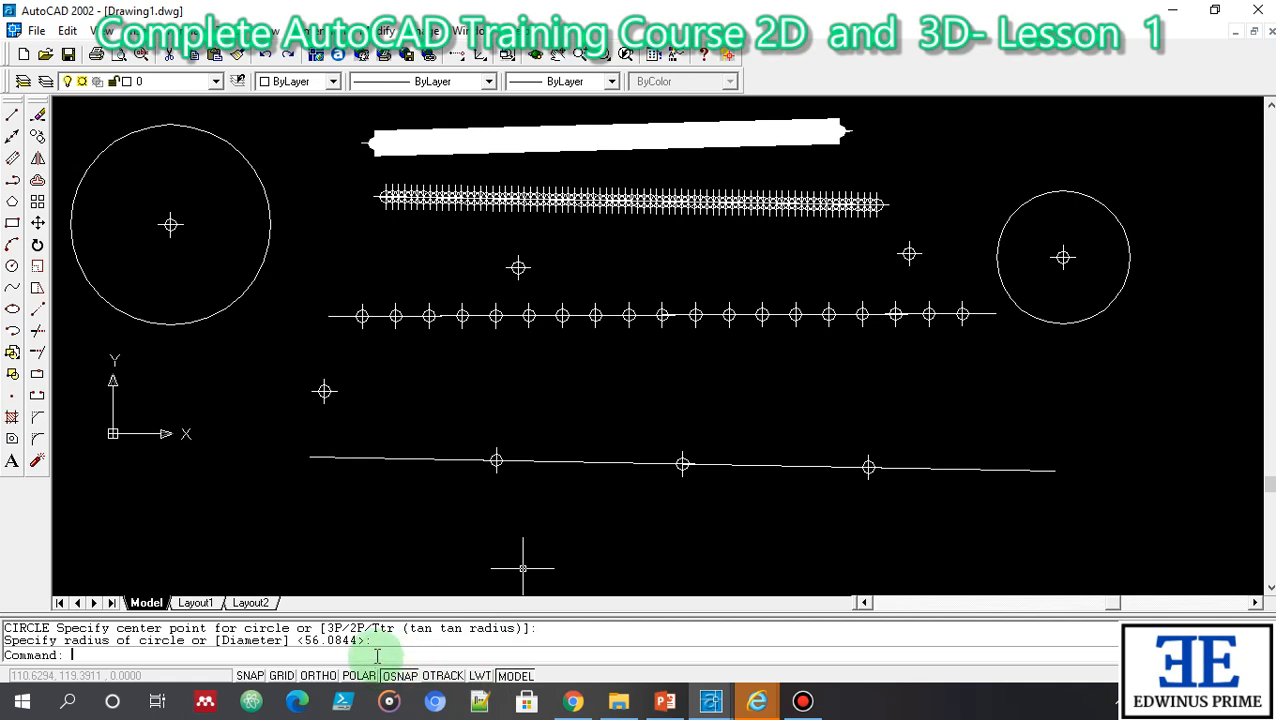
Step: Draw a circle with a radius of about 88, centred on the standalone point just above the left half of the 20-segment line
key(Return)
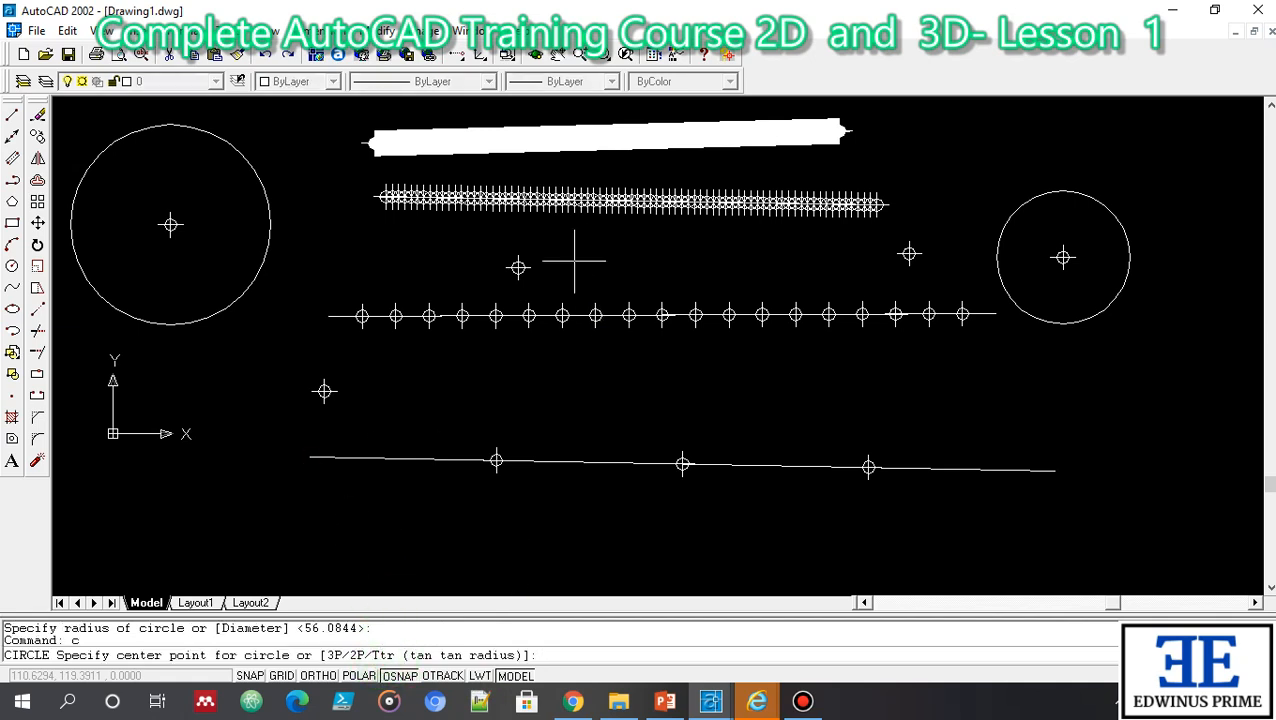
click(518, 267)
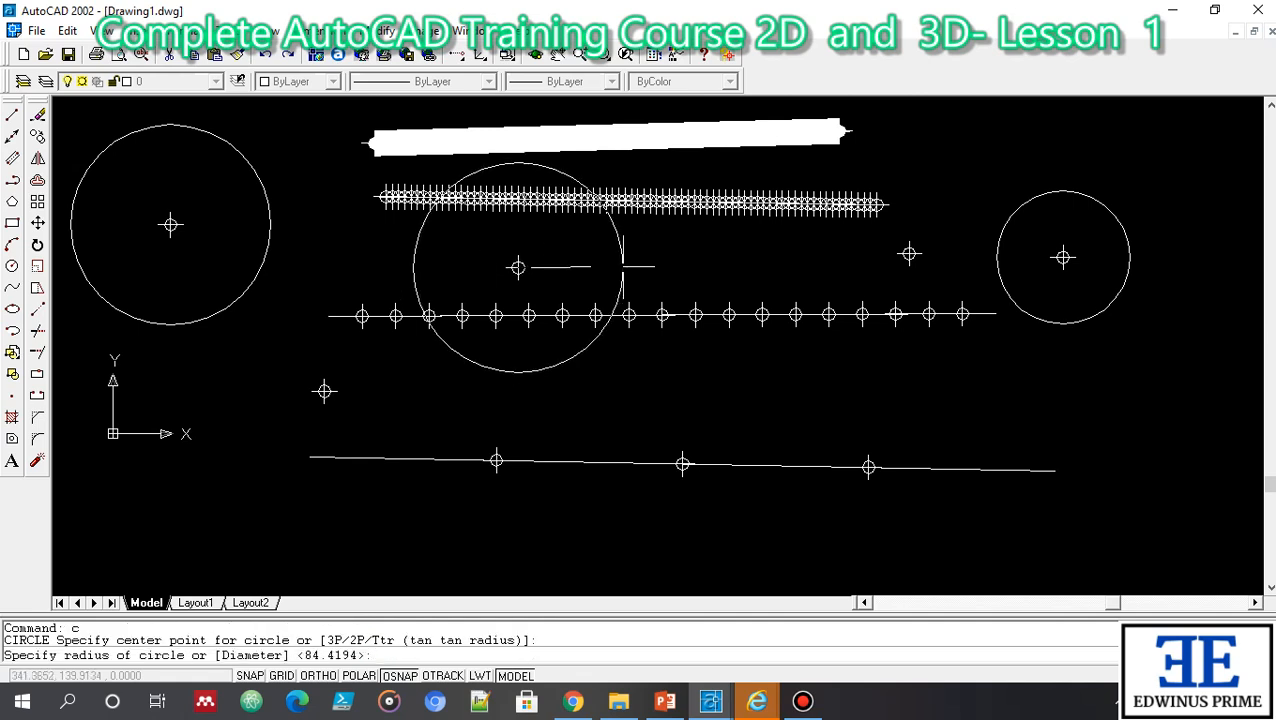
click(622, 266)
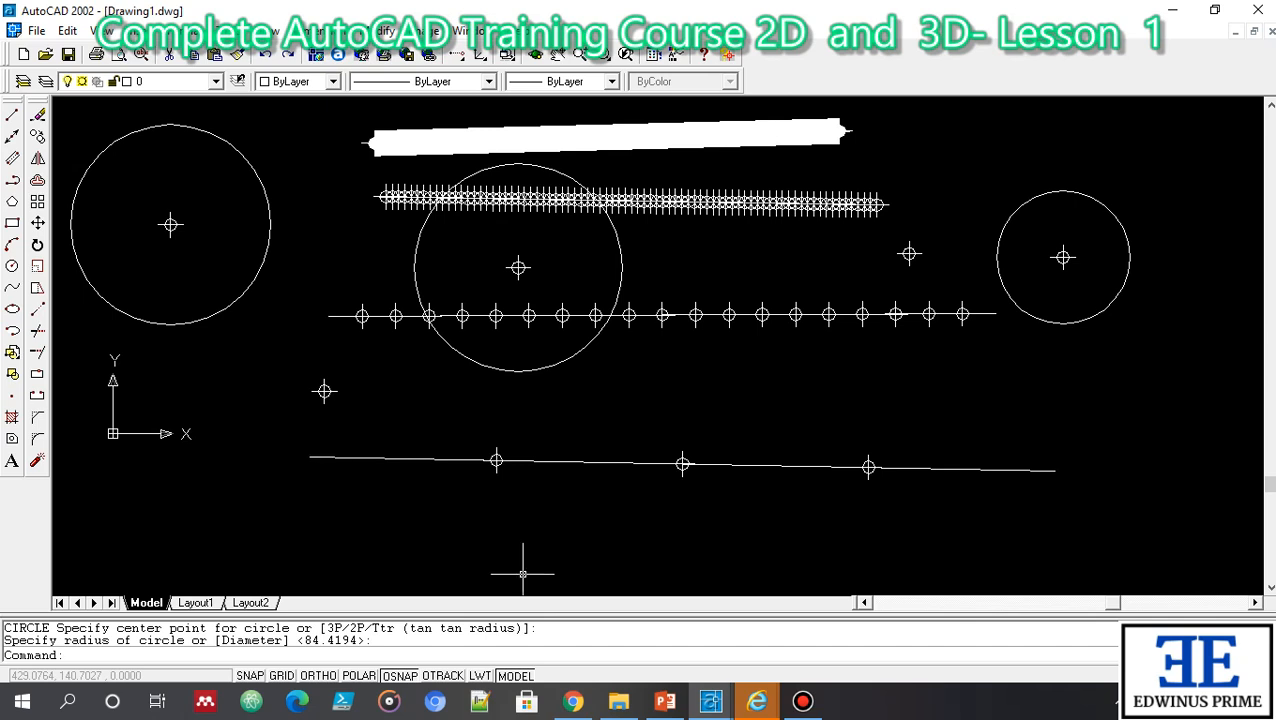
Step: Draw a circle centred on the left endpoint of the lowest line, with a radius of about 87
text(c)
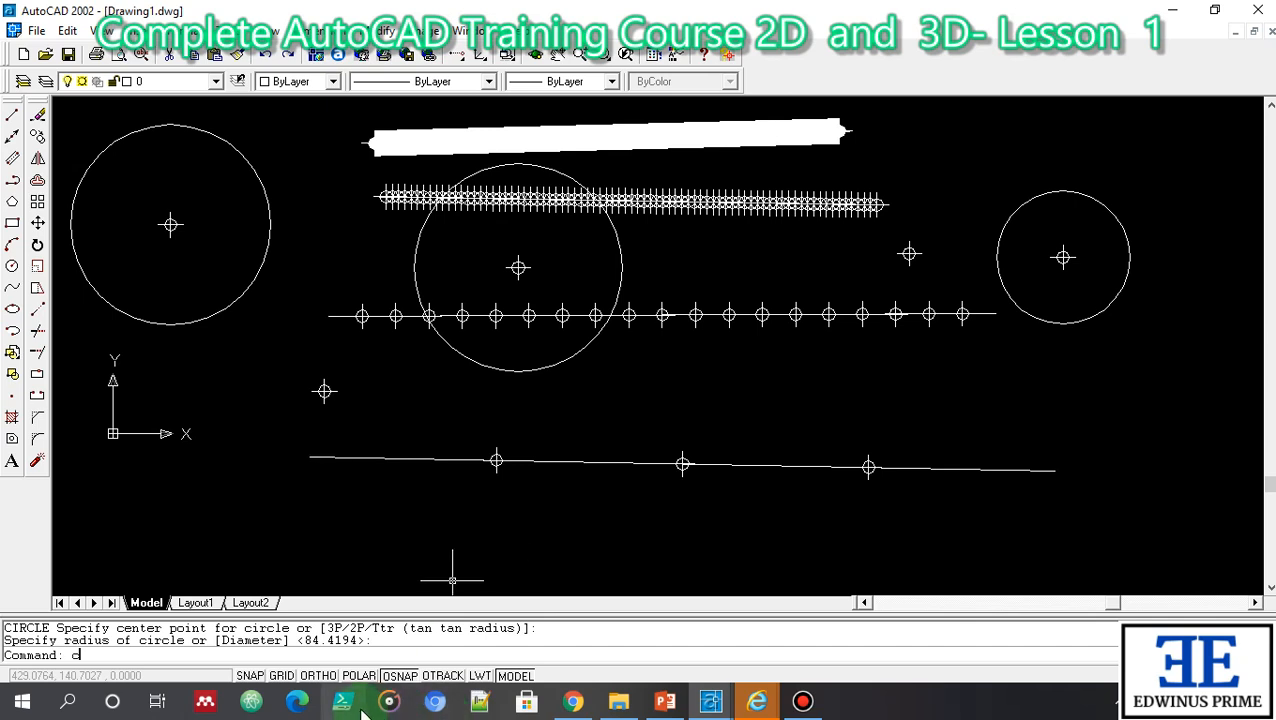
key(Return)
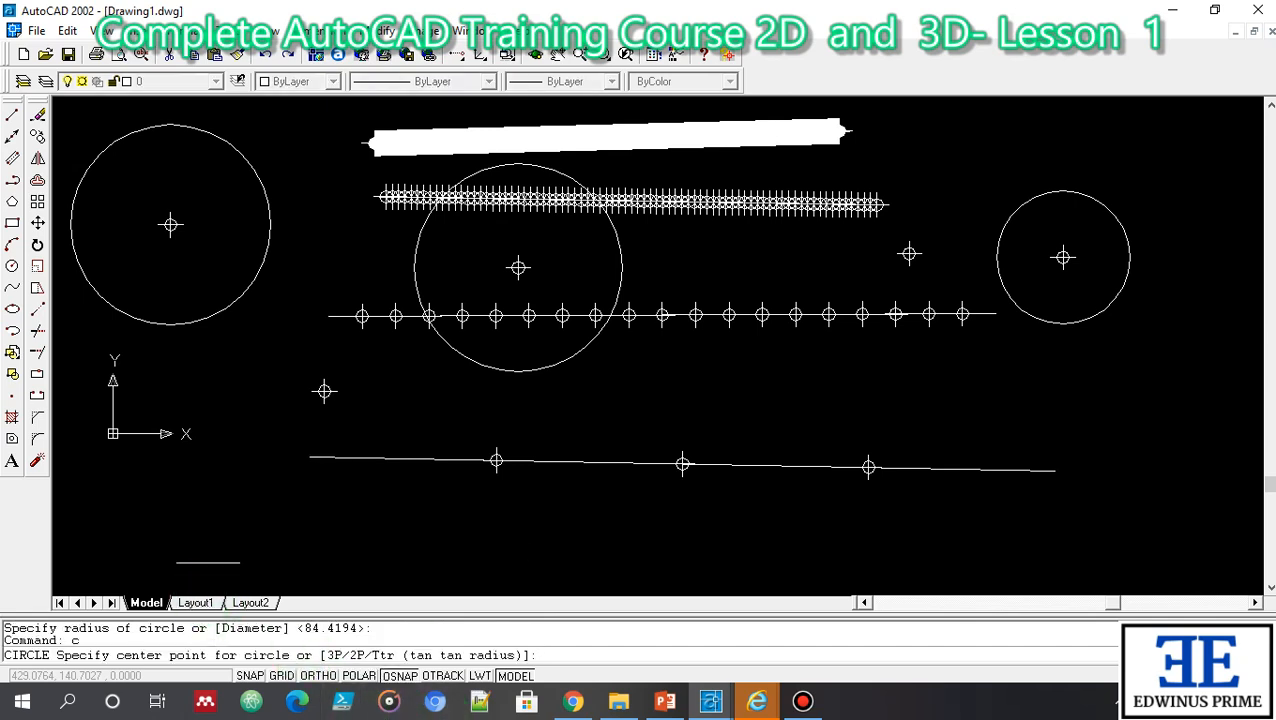
click(309, 457)
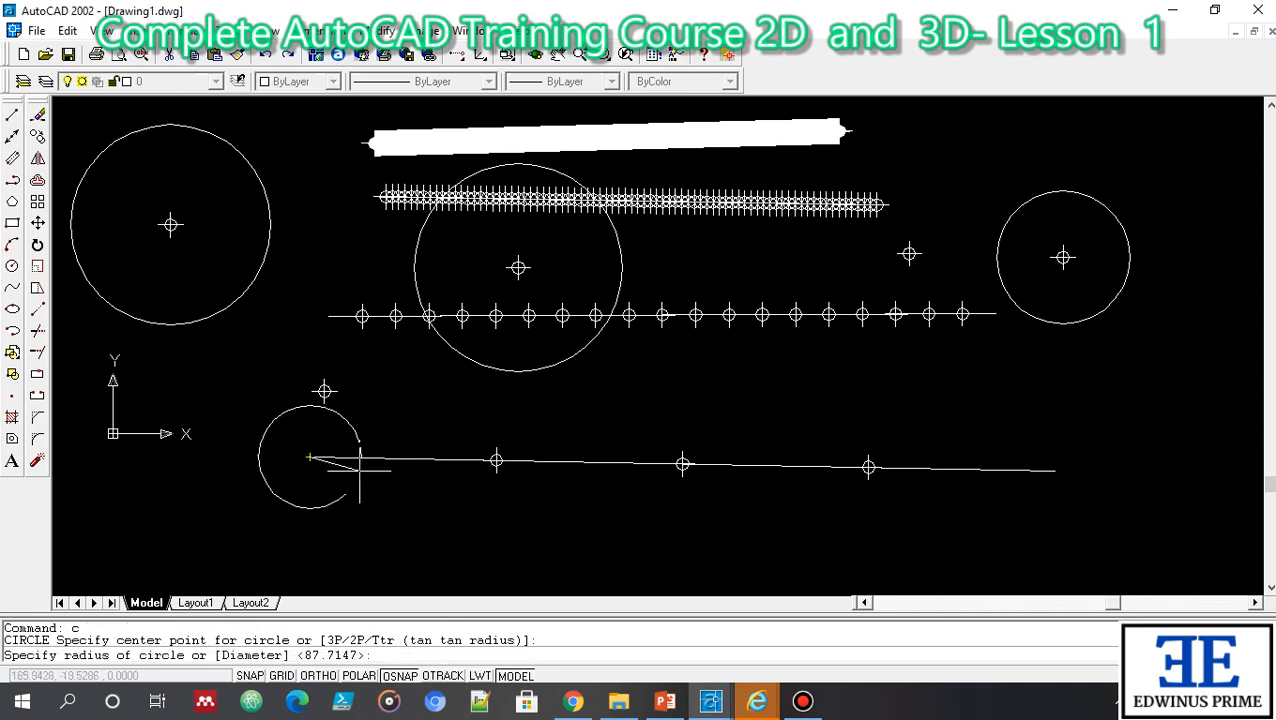
click(410, 489)
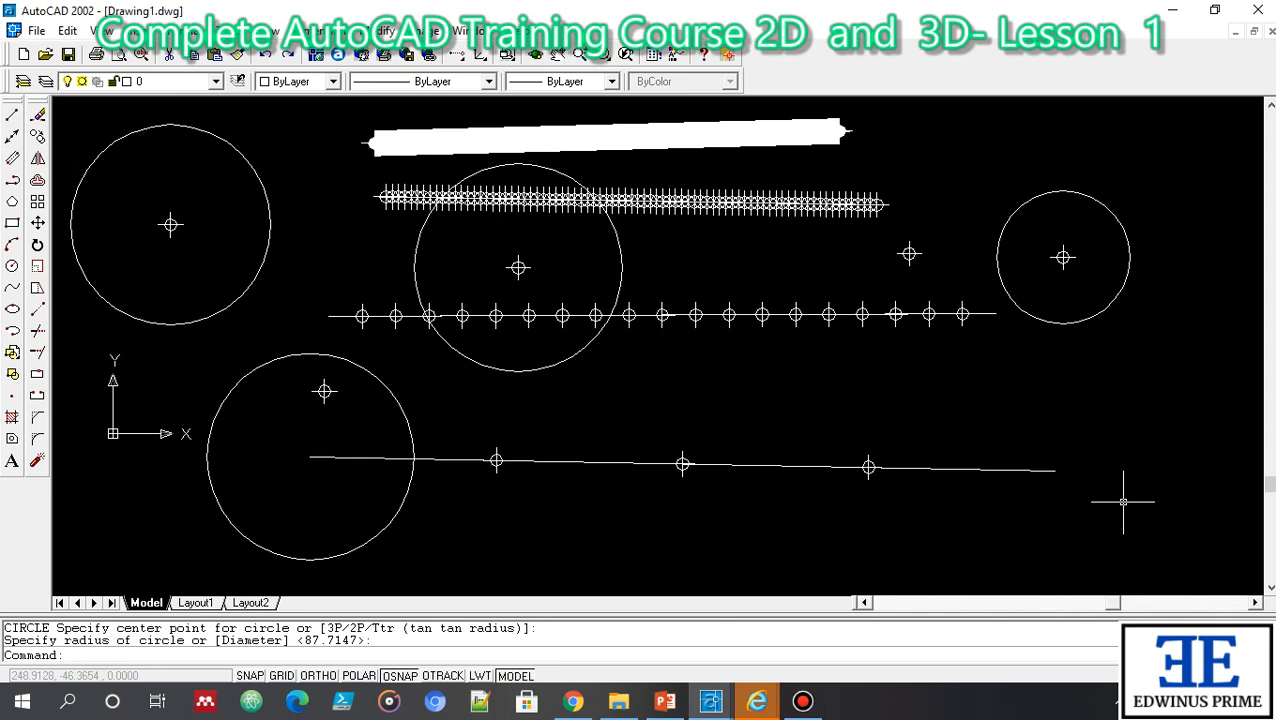
Step: Draw a circle with a radius of 50 in the empty area beyond the right end of the lowest line
key(Return)
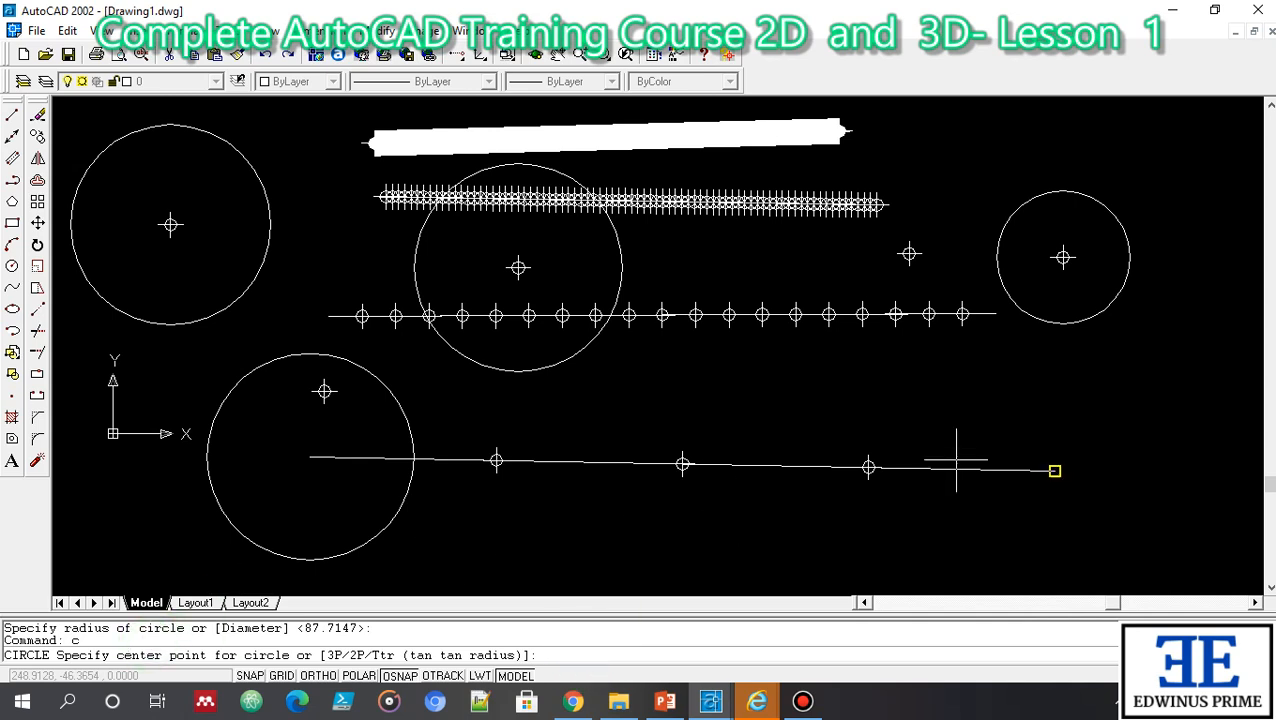
click(1134, 404)
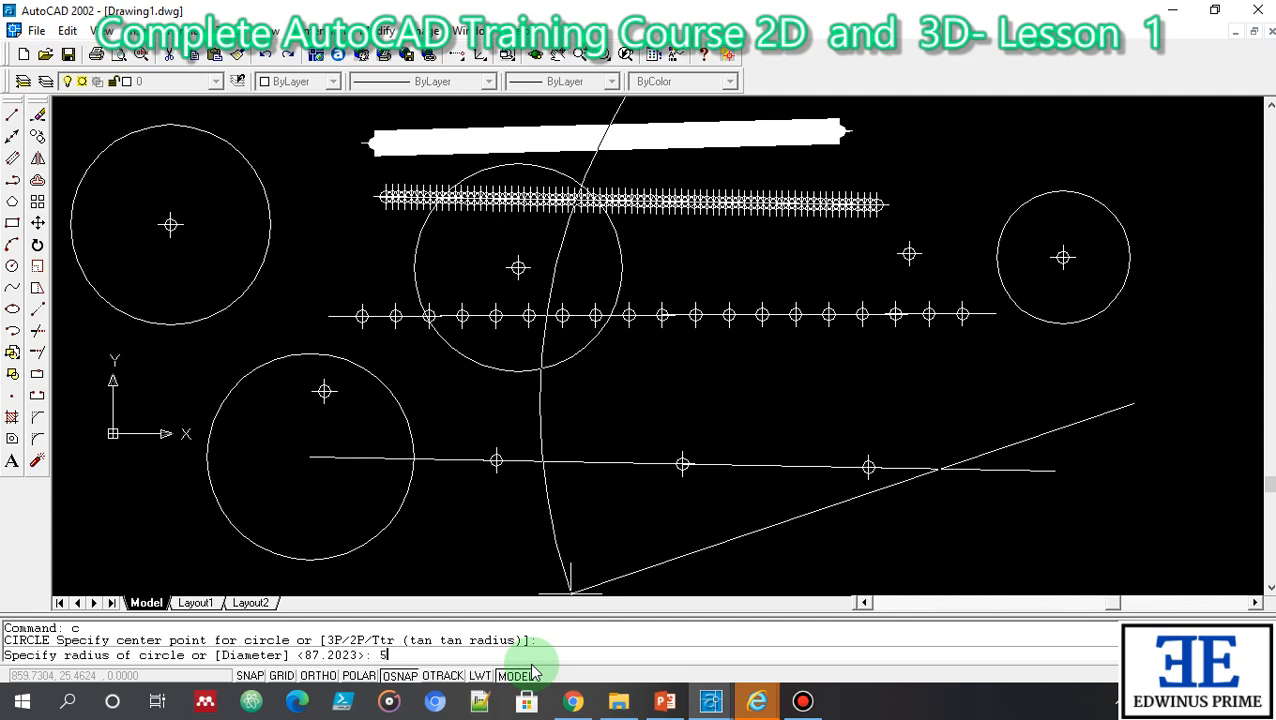
key(Return)
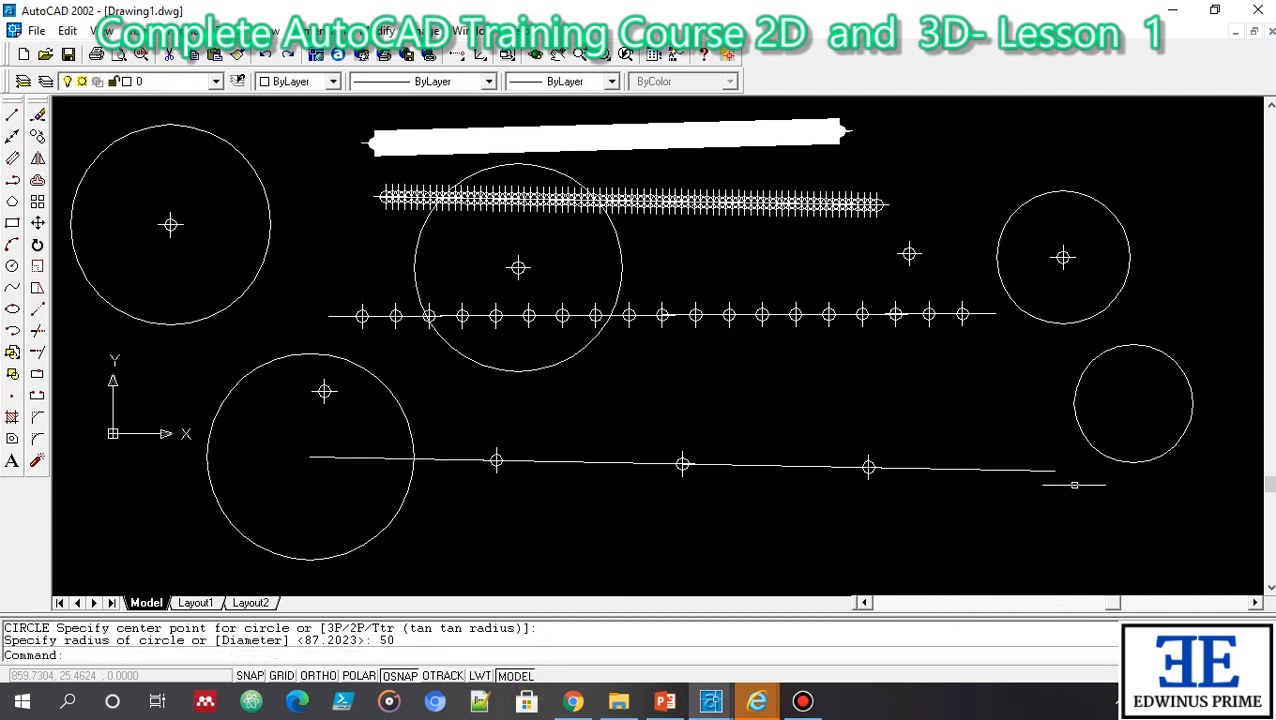
Step: Draw a circle with a diameter of 100 in the empty area directly below the radius-50 circle, using the Diameter option
click(296, 649)
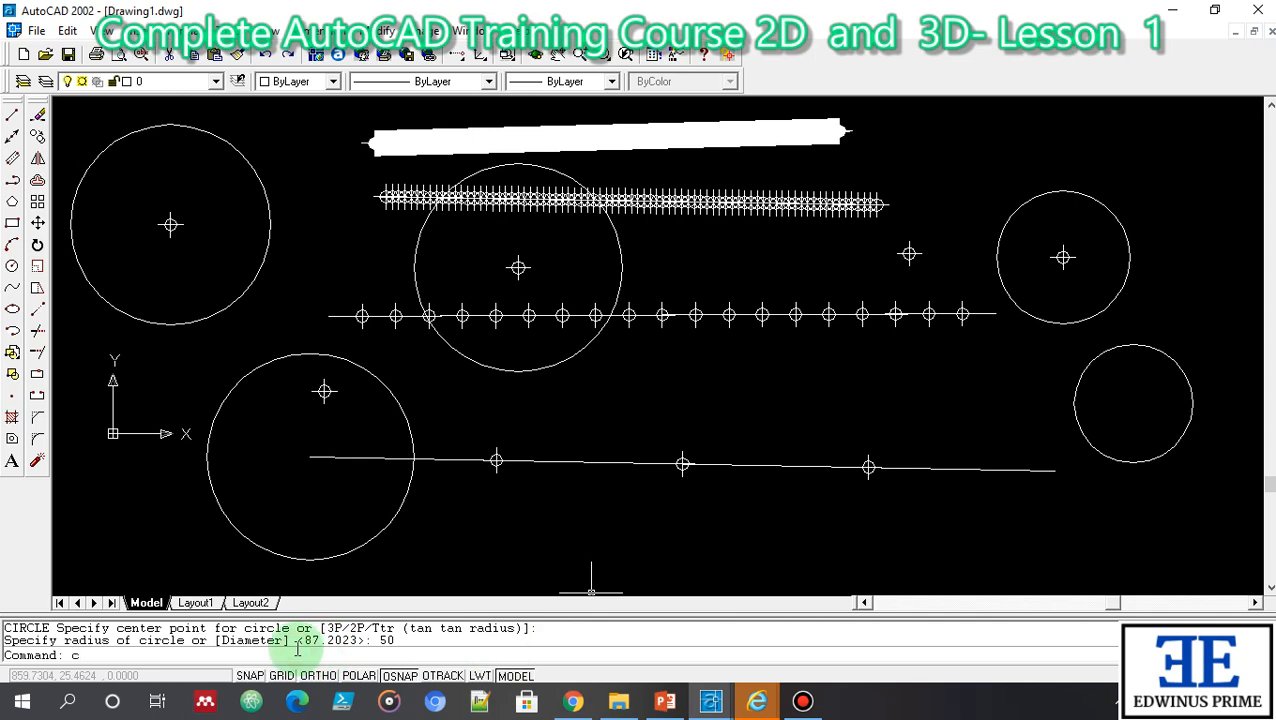
text(c)
key(Return)
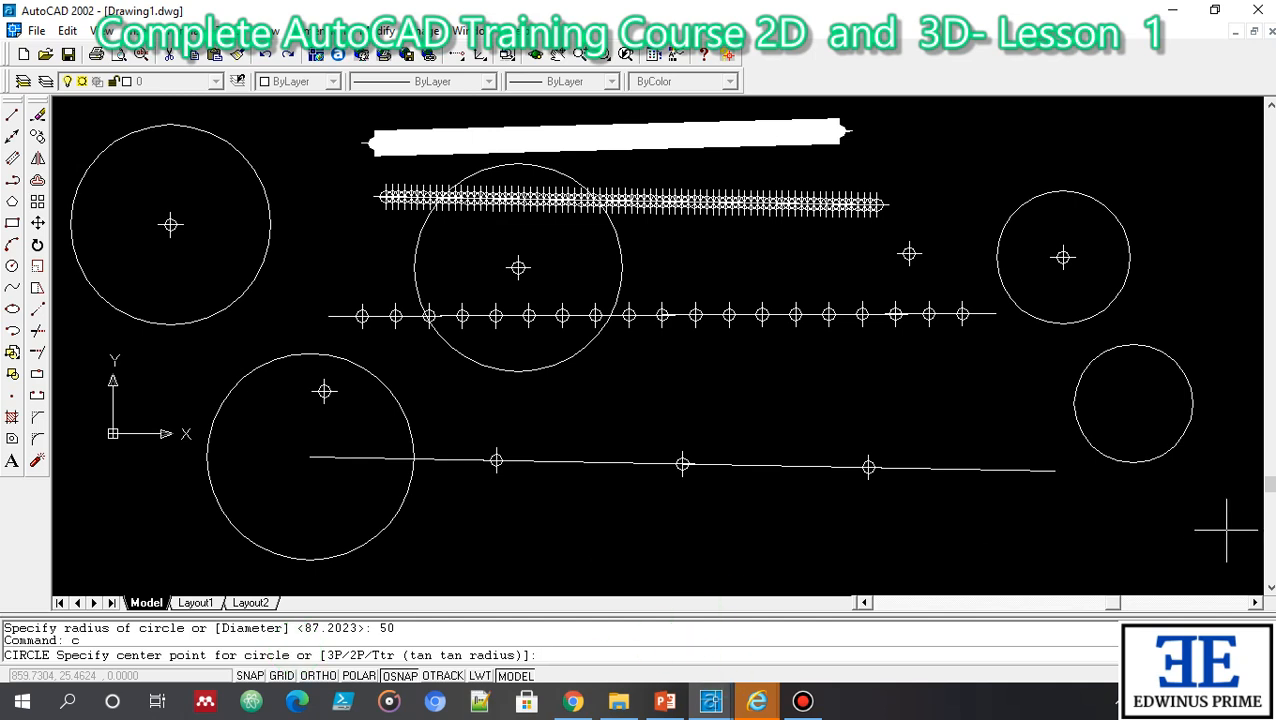
click(1137, 545)
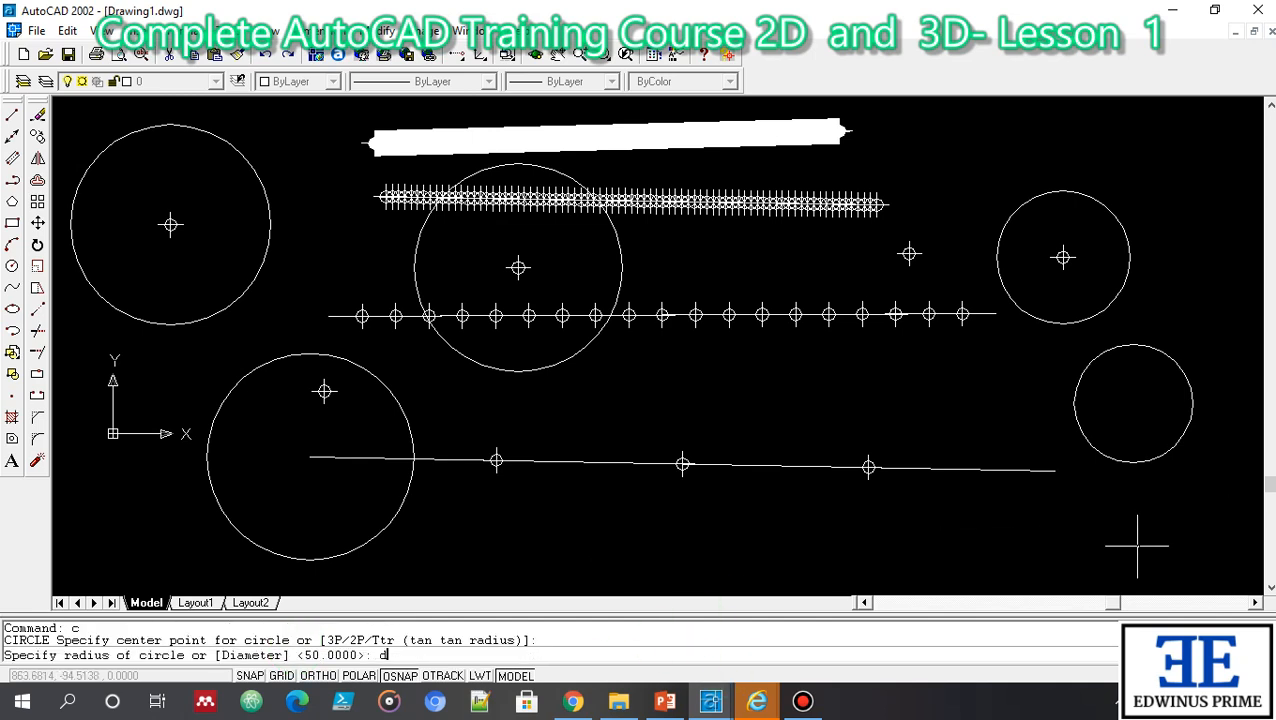
text(d)
key(Return)
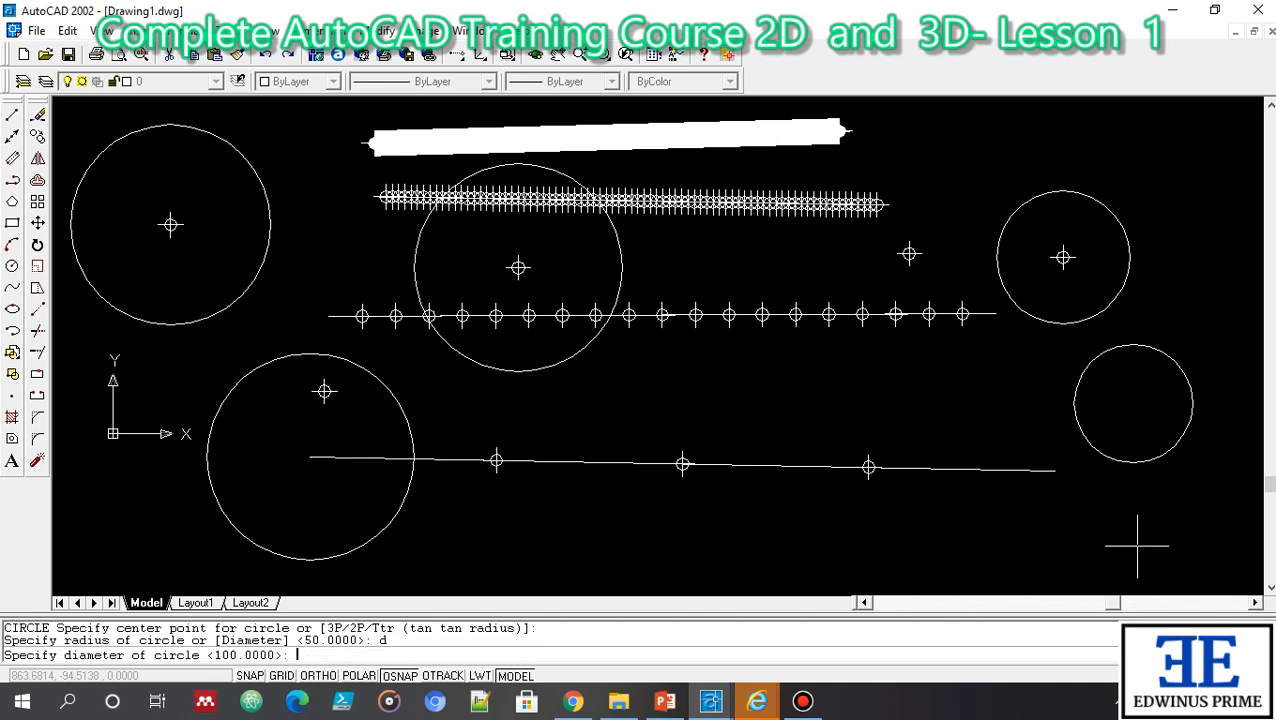
text(100)
key(Return)
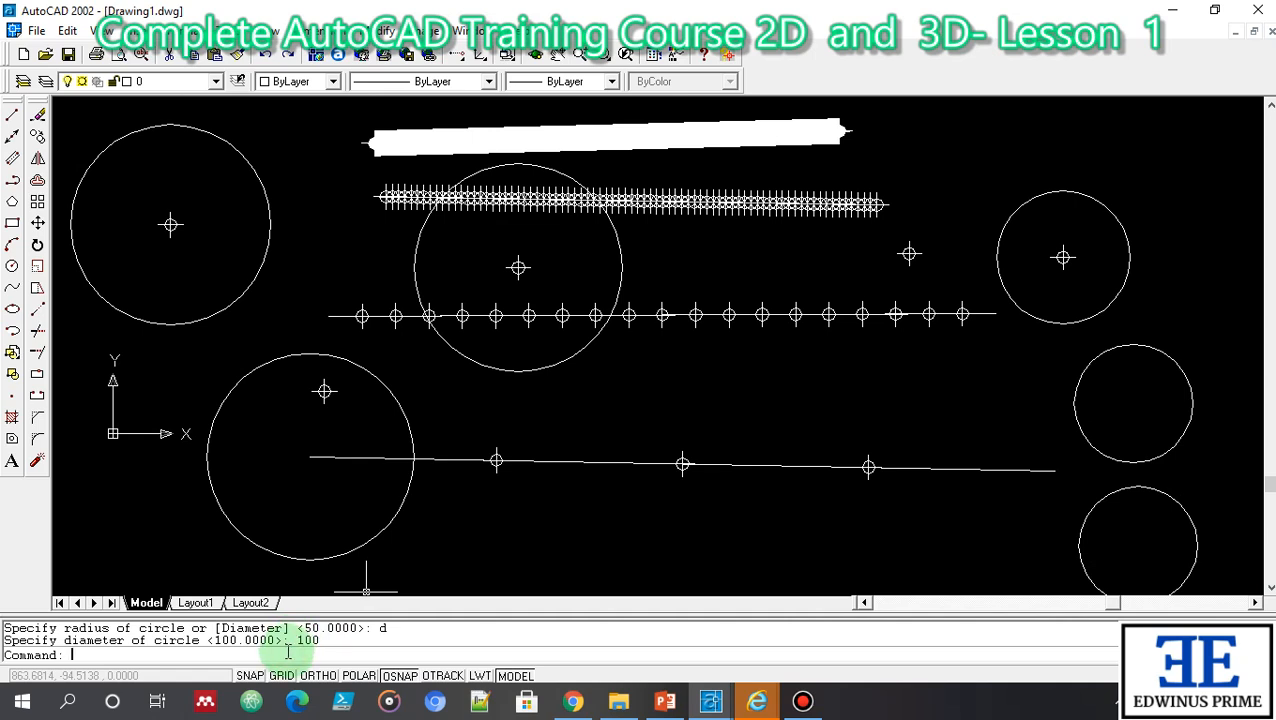
Step: Draw a 3P circle through the leftmost point marker, the left endpoint of the lowest line and the point centring the middle circle
key(Return)
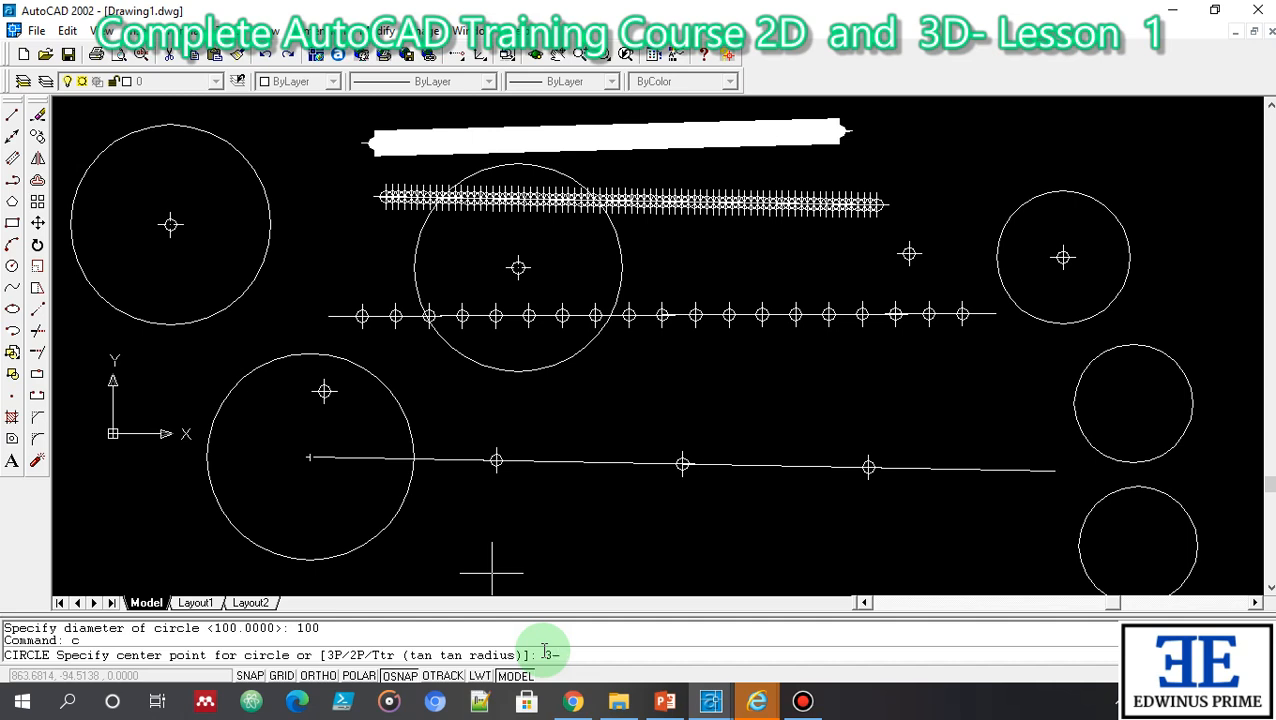
key(Return)
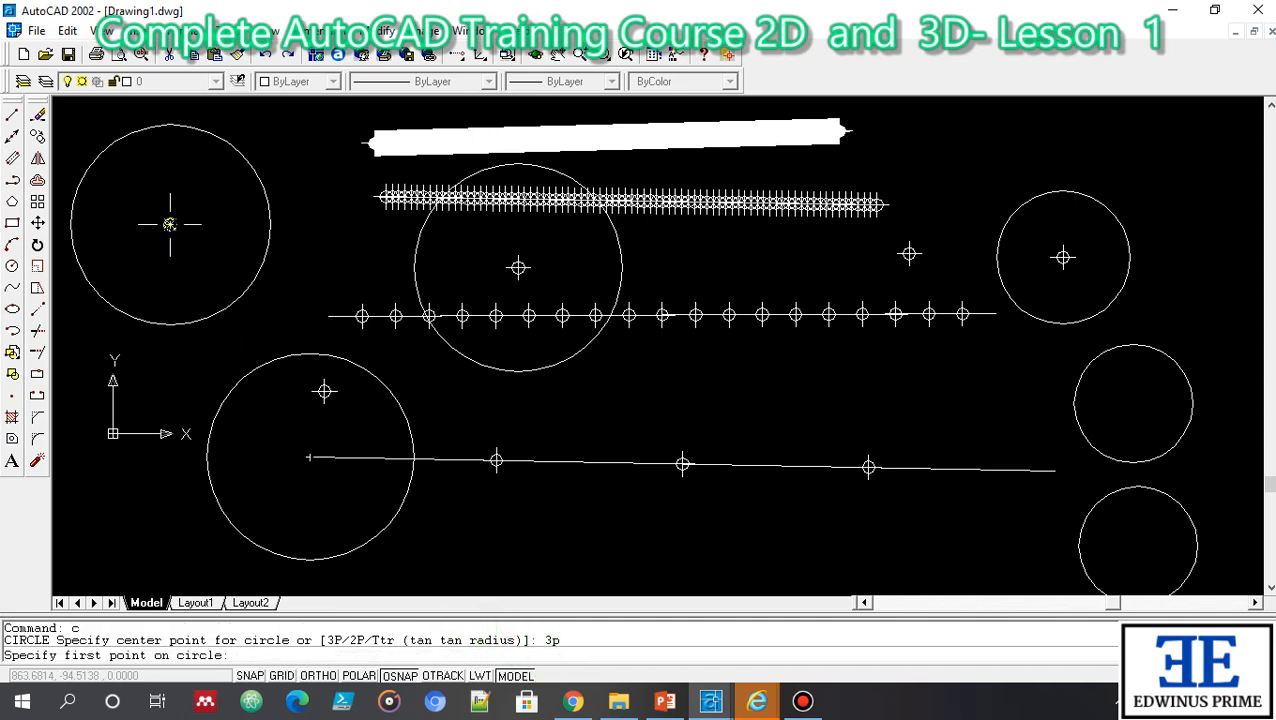
click(170, 224)
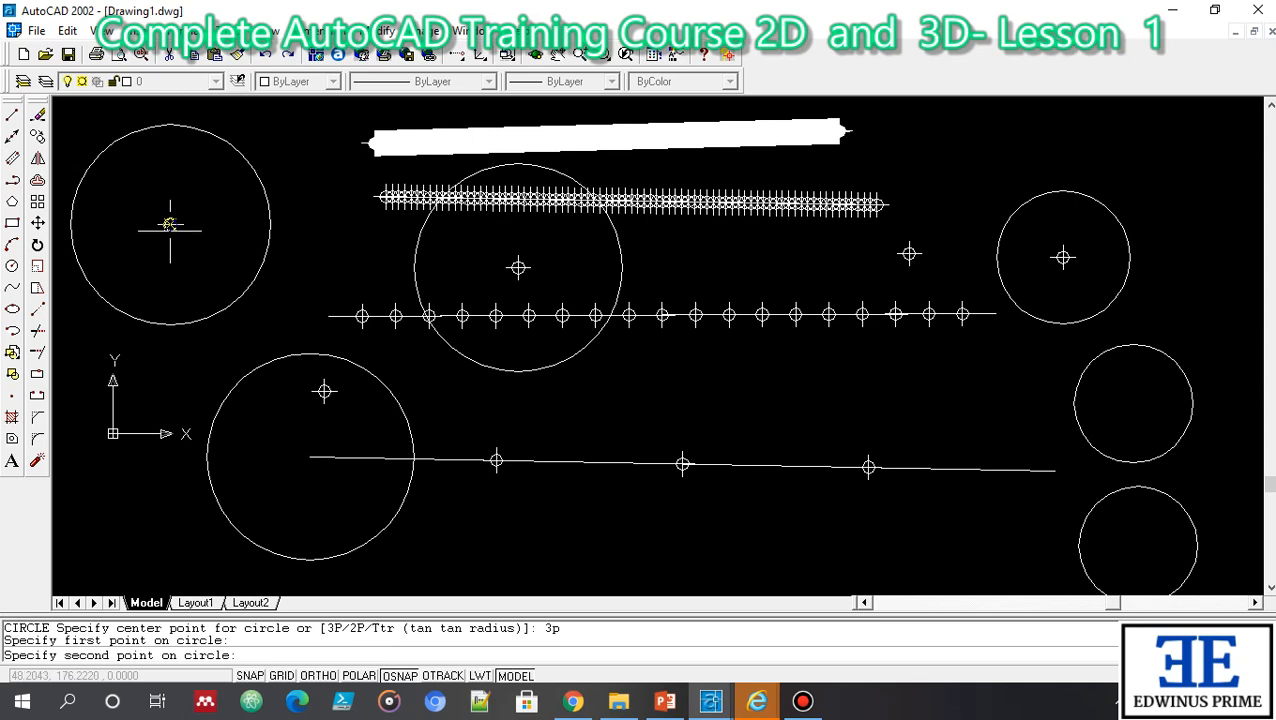
click(310, 457)
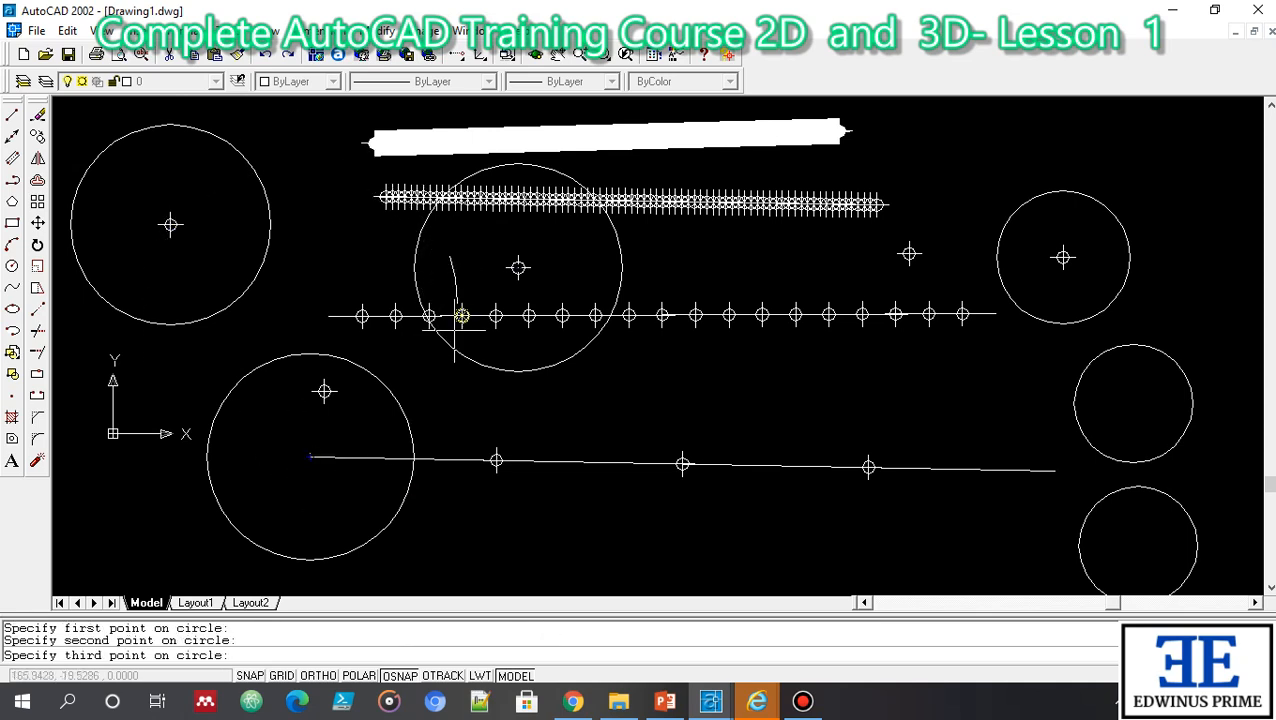
click(518, 267)
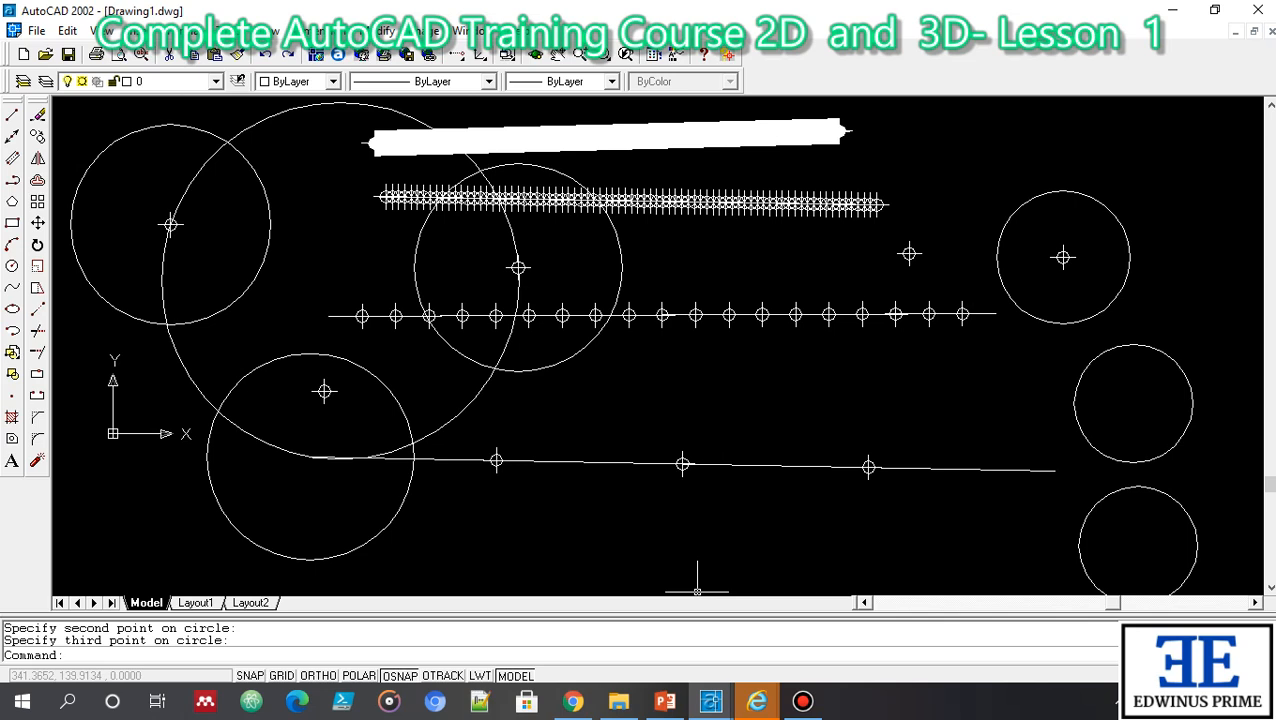
Step: Try a 2P circle with its diameter from the middle circle's centre point to the rightmost point marker, and undo it
key(Return)
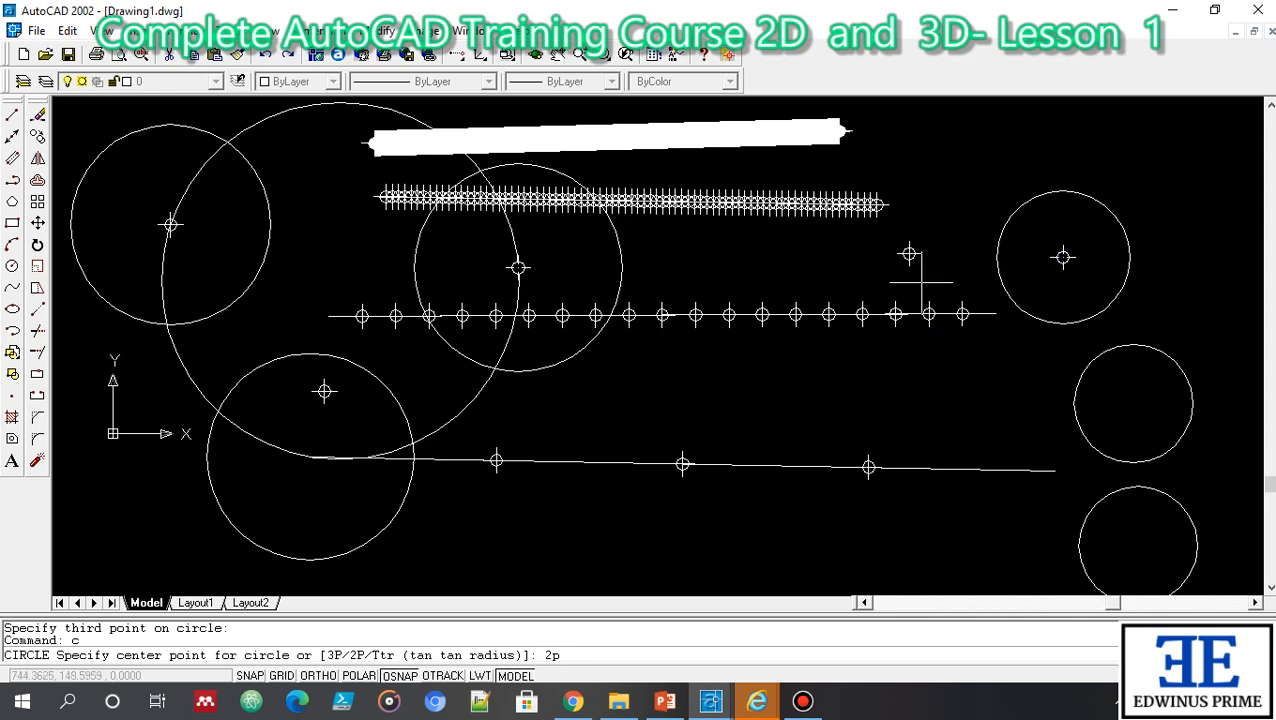
key(Return)
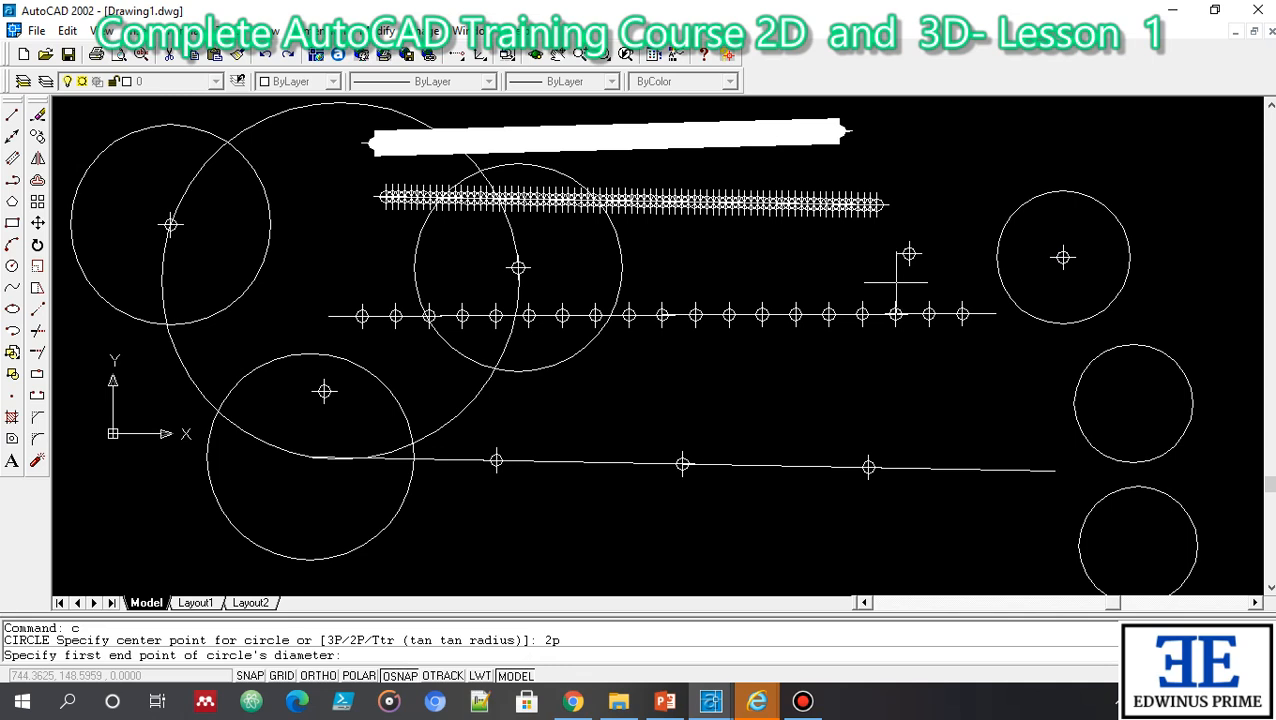
click(518, 267)
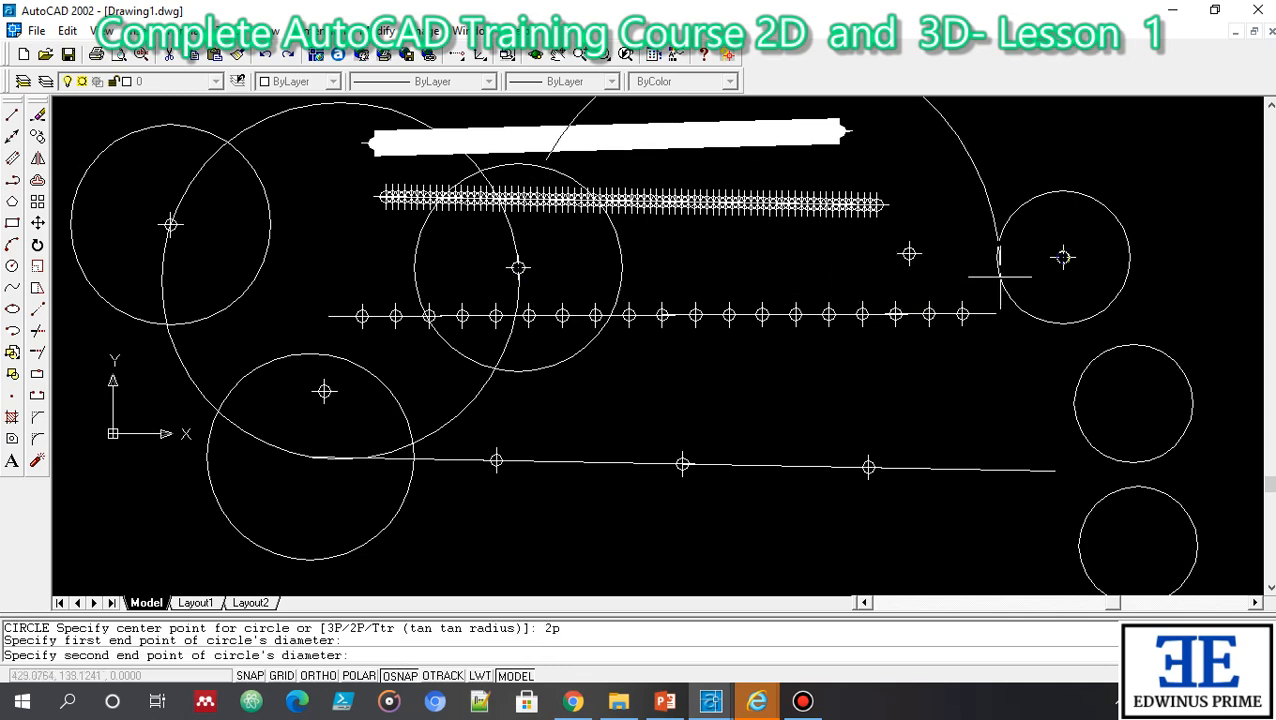
click(1063, 257)
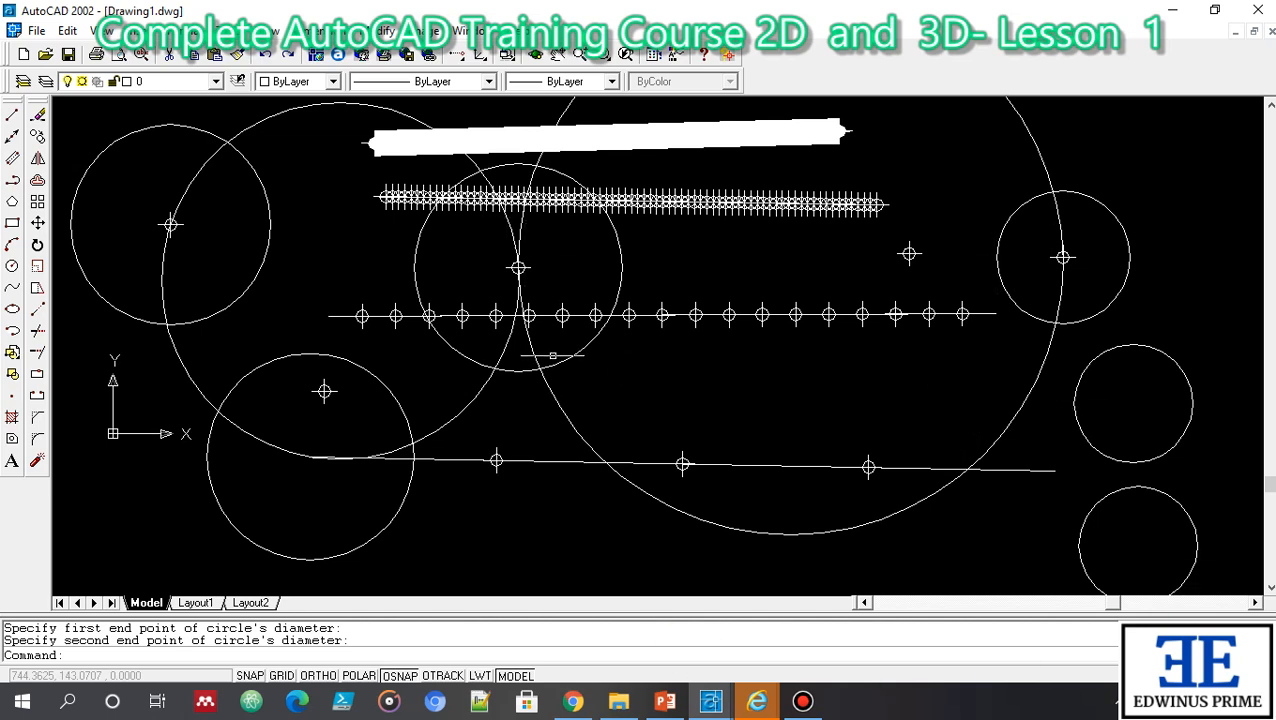
click(429, 679)
click(265, 54)
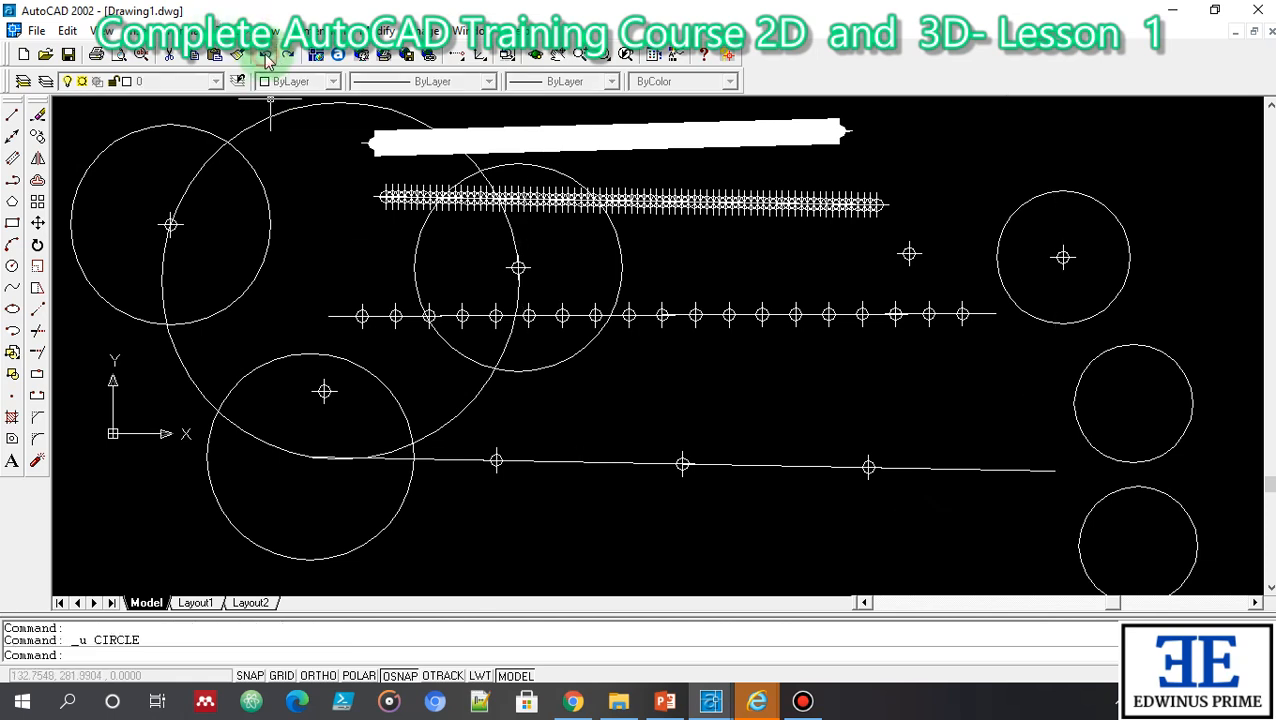
Step: Turn object snap off and draw a 2P circle about 317 in diameter between the facing edges of the middle and upper-right circles
click(400, 677)
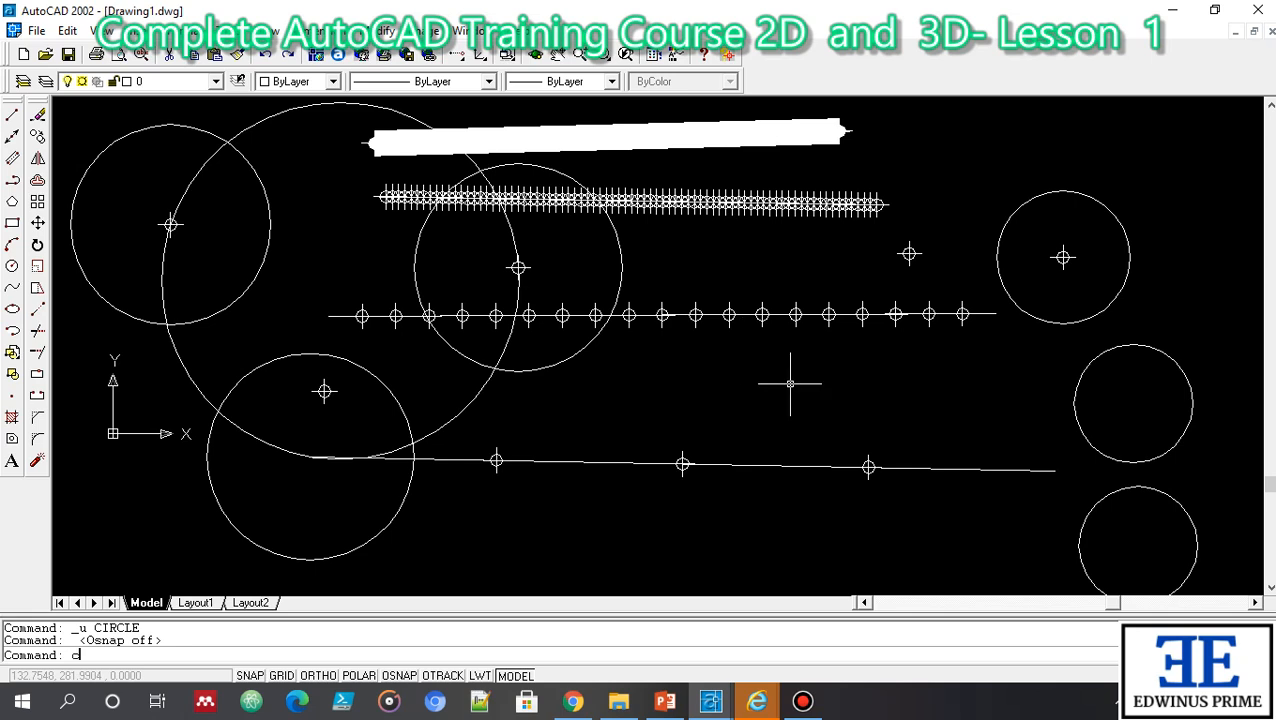
key(Return)
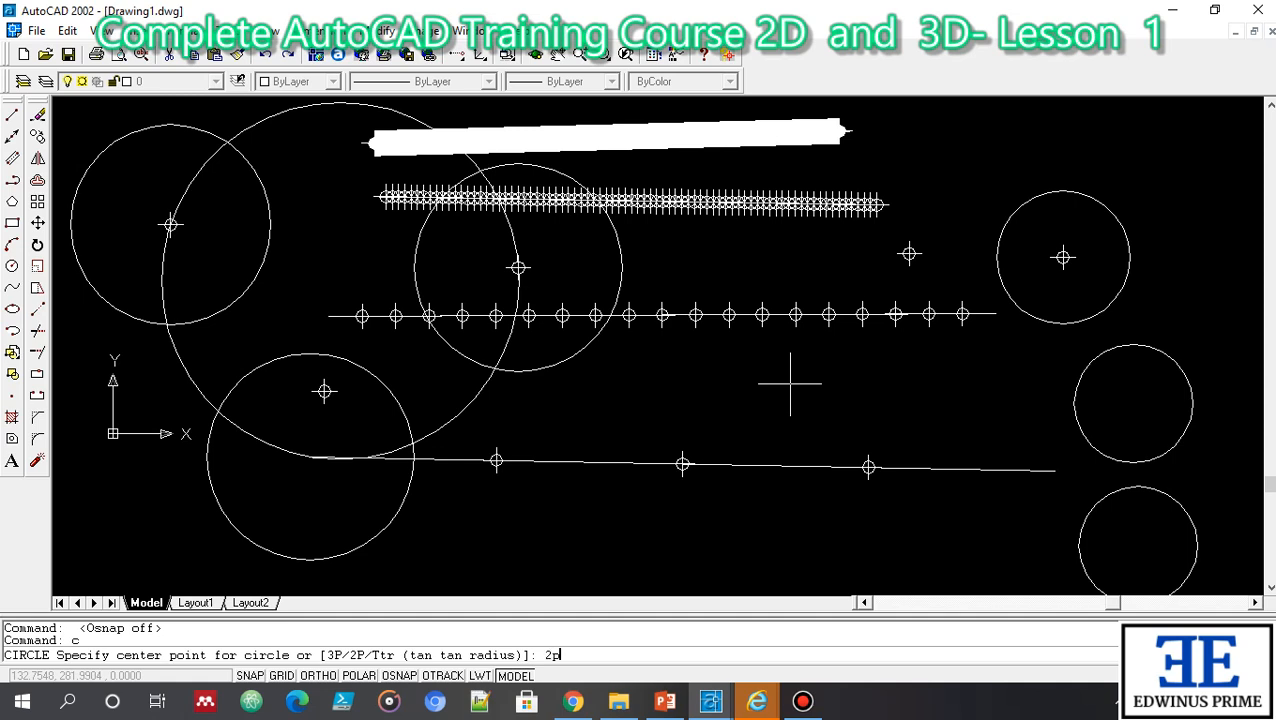
key(Return)
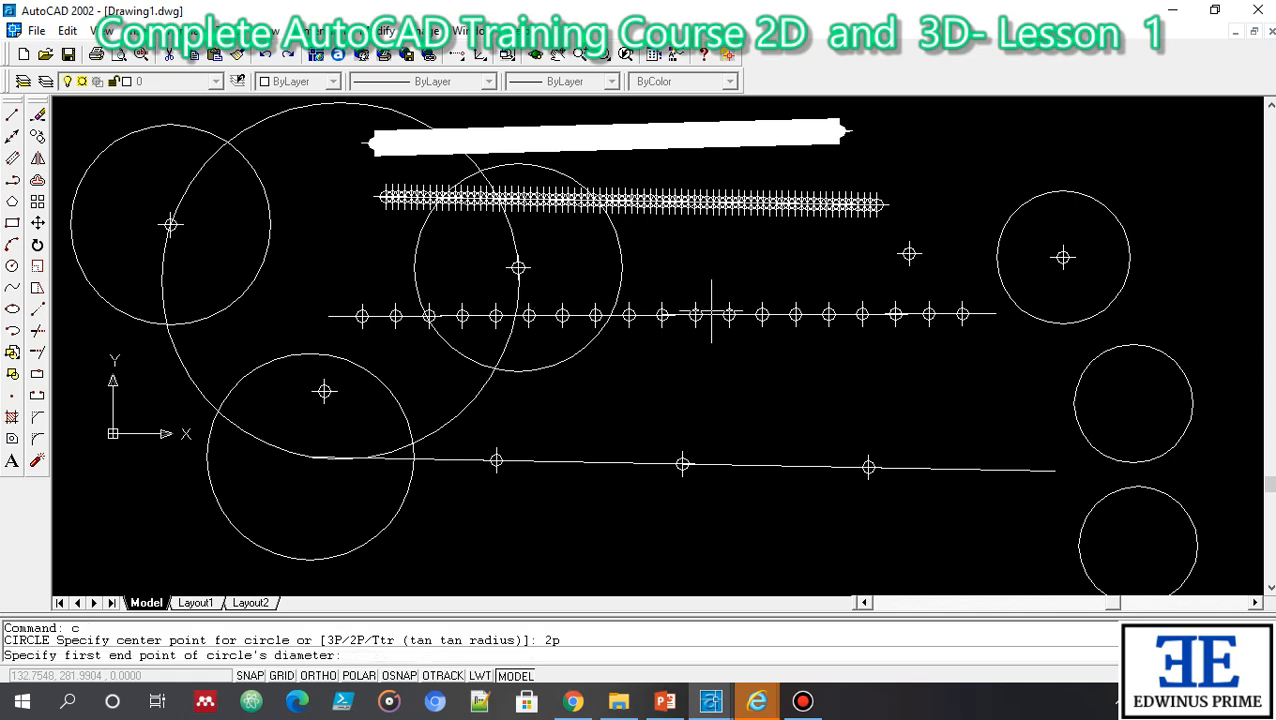
click(621, 264)
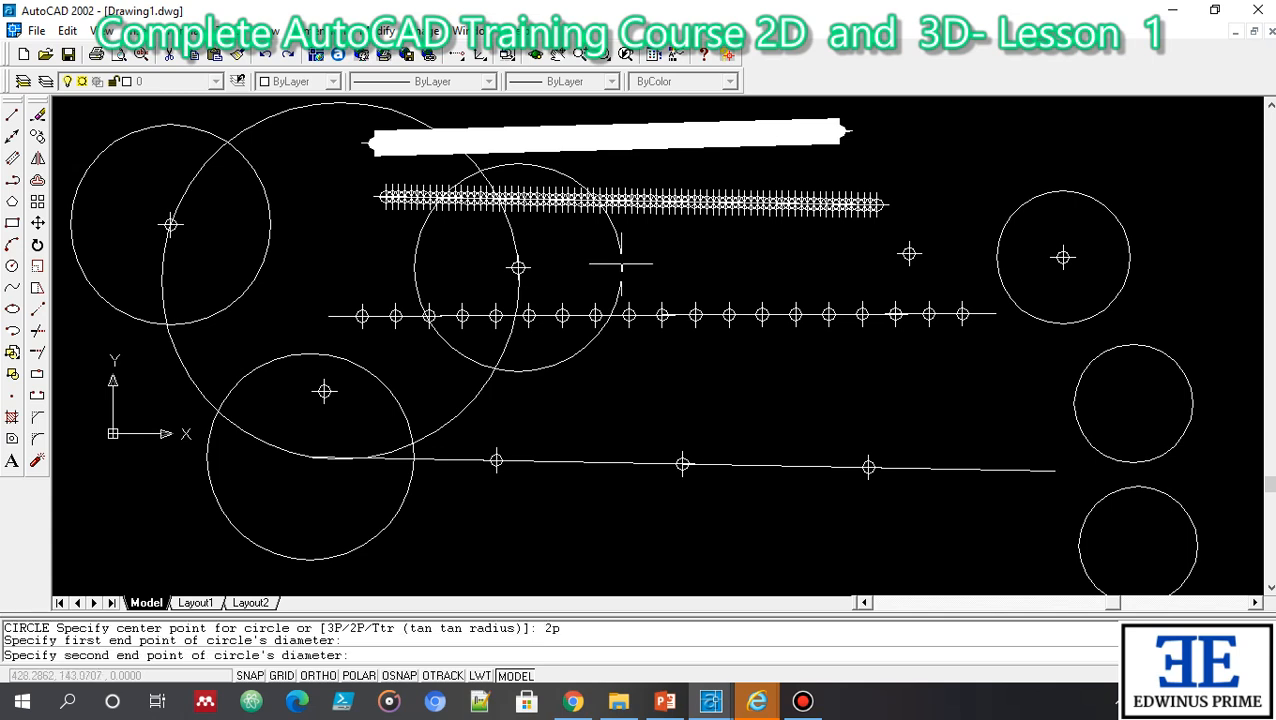
click(997, 261)
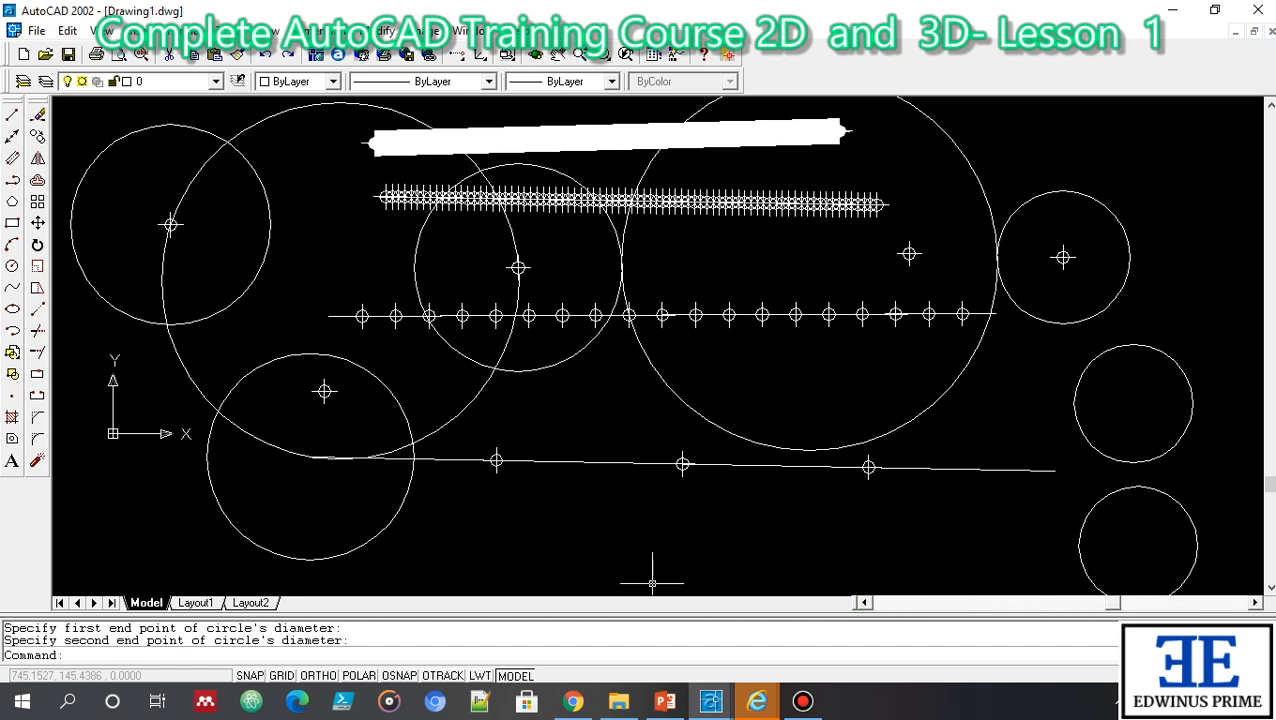
Step: Switch to PowerPoint to check the draw commands slide, and return to AutoCAD
click(405, 645)
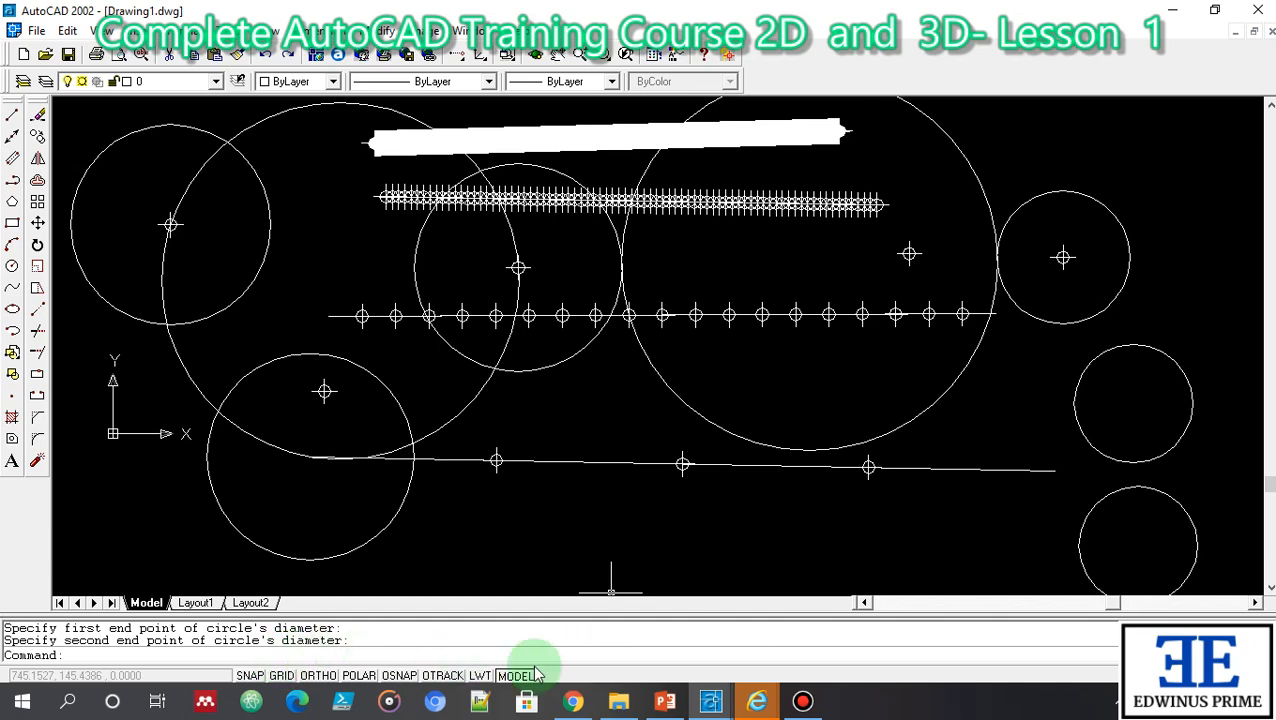
click(664, 702)
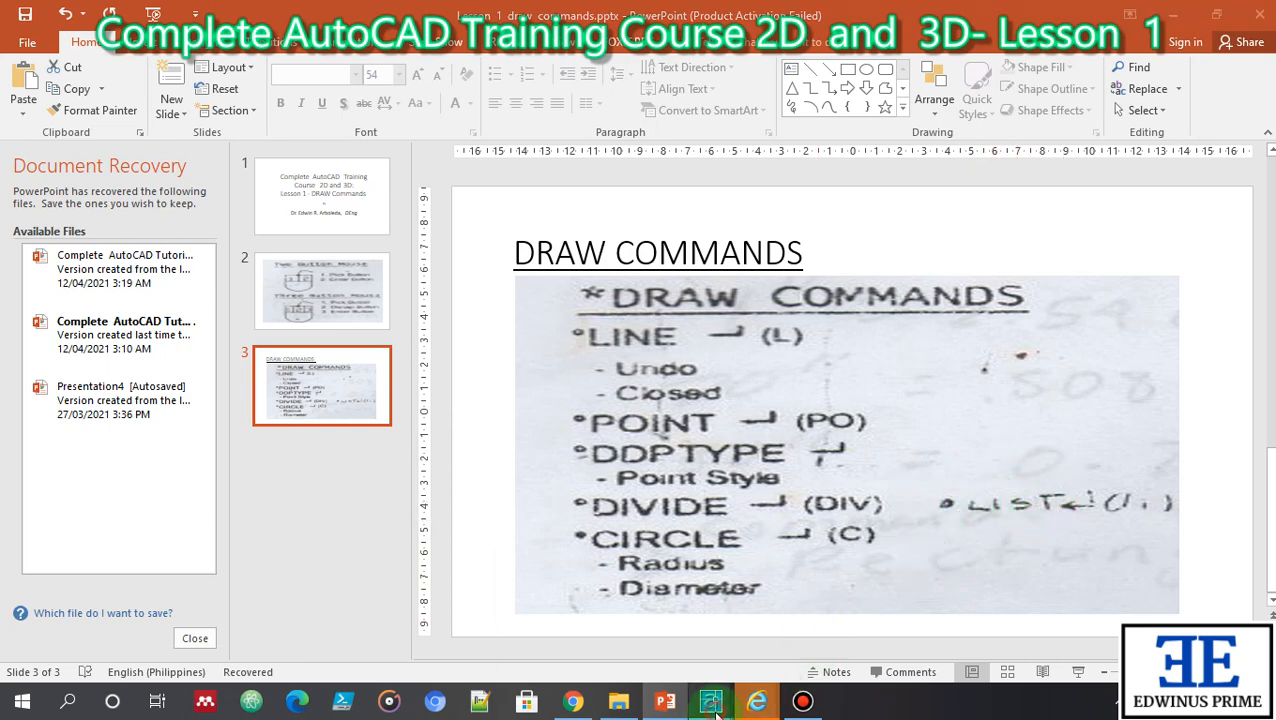
mouse_move(711, 701)
click(640, 641)
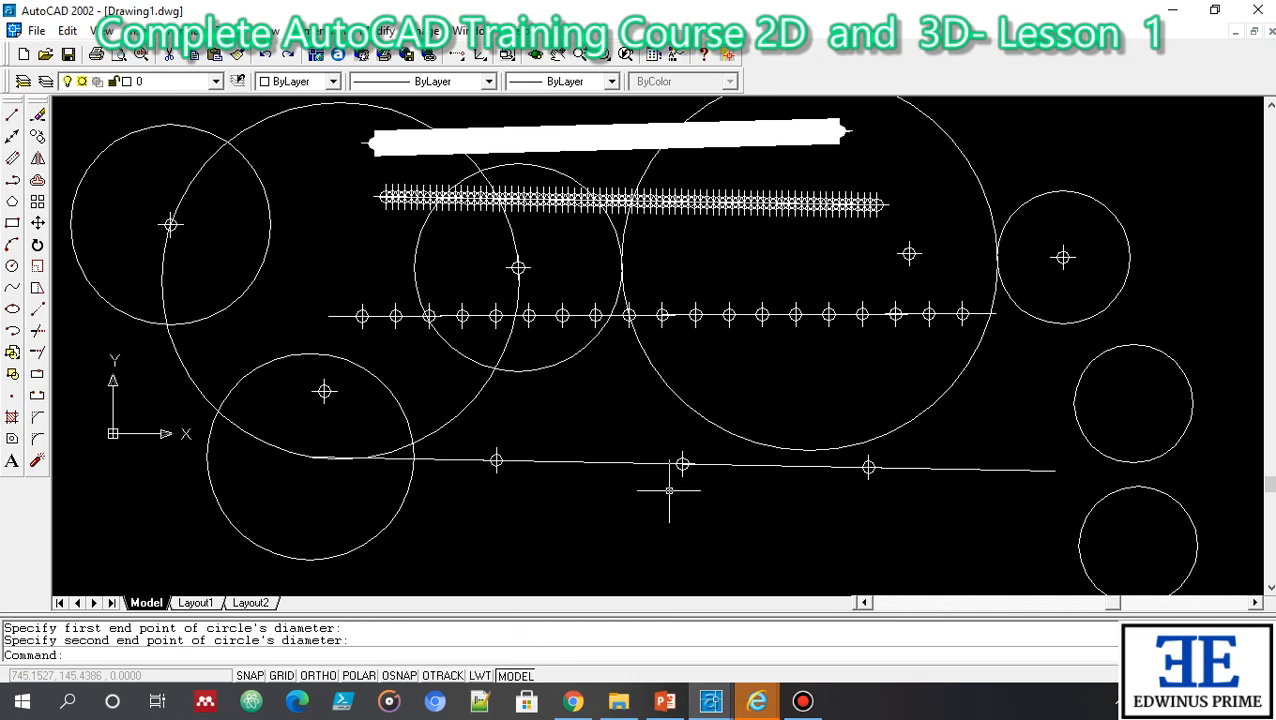
Step: Use the LIST command to read the properties of the lowest line, and dismiss the text window
click(175, 642)
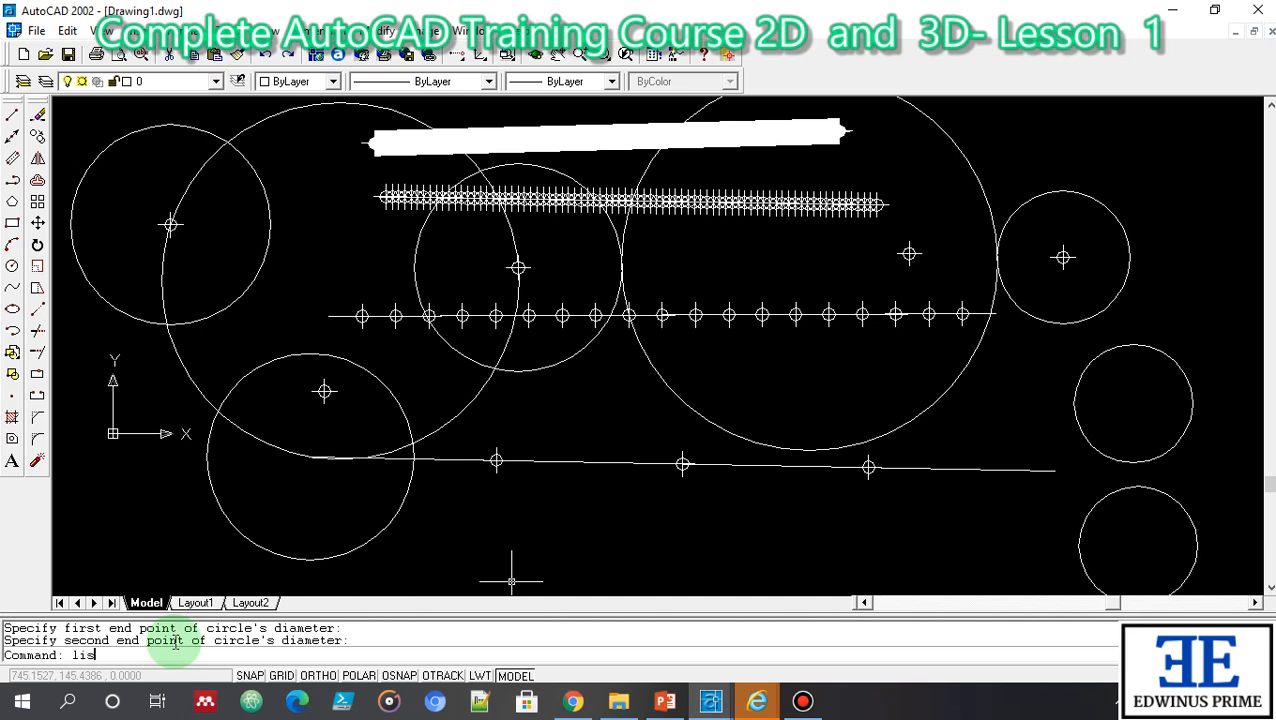
key(Return)
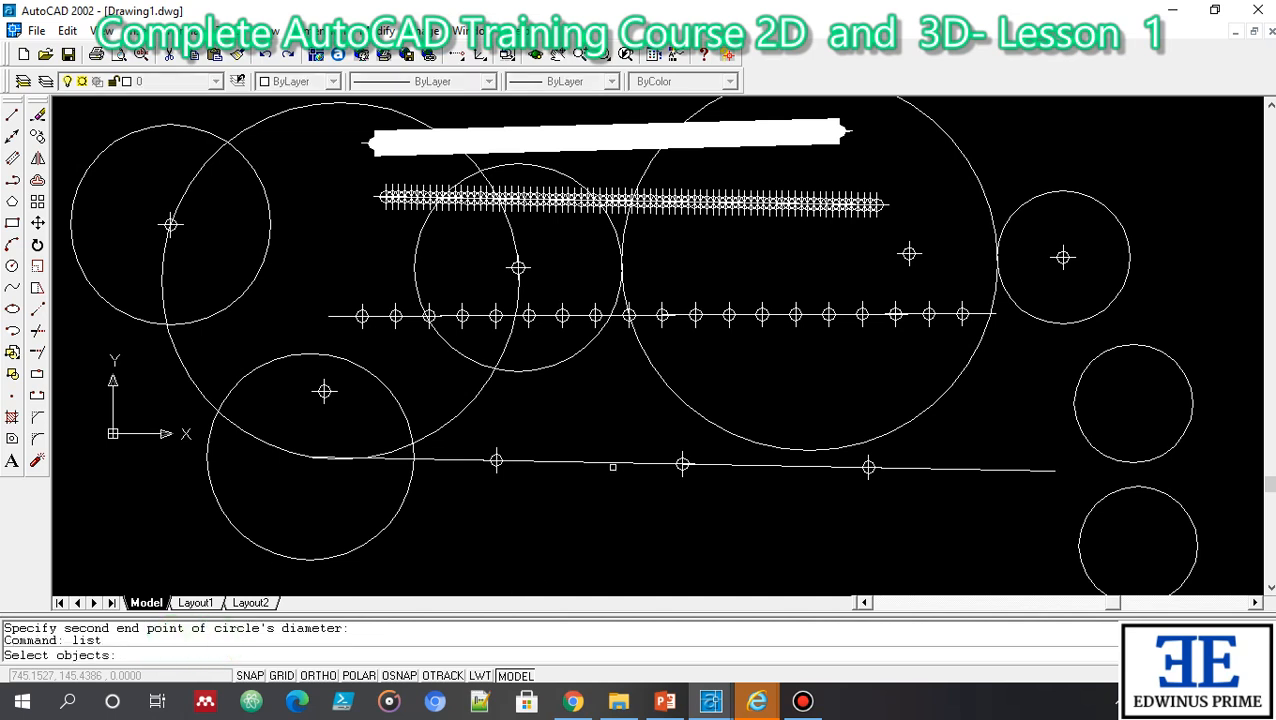
click(612, 462)
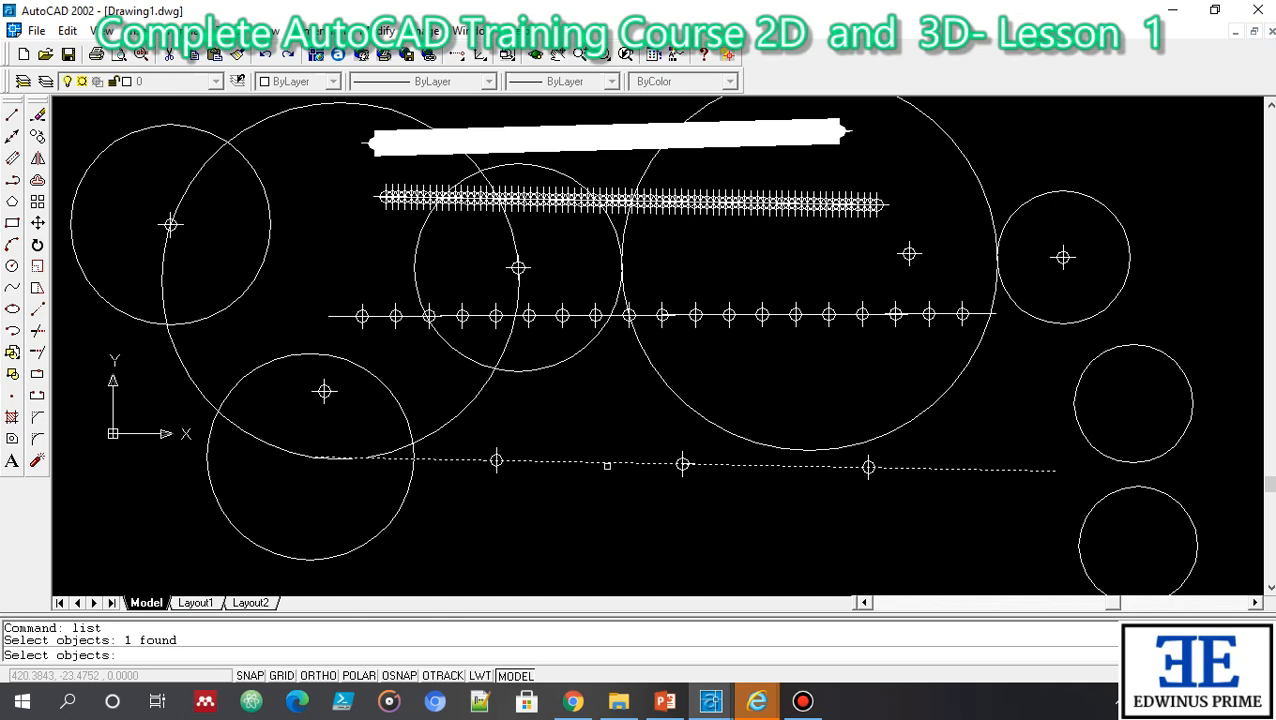
right_click(607, 465)
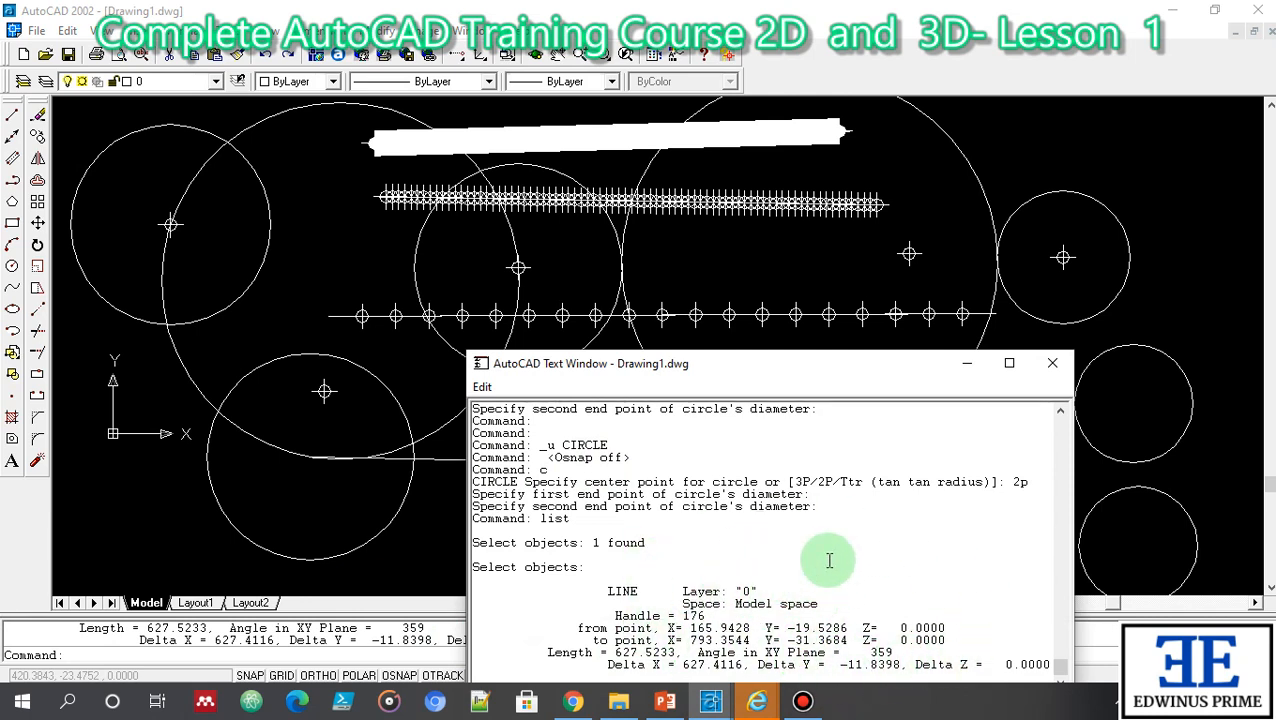
click(967, 364)
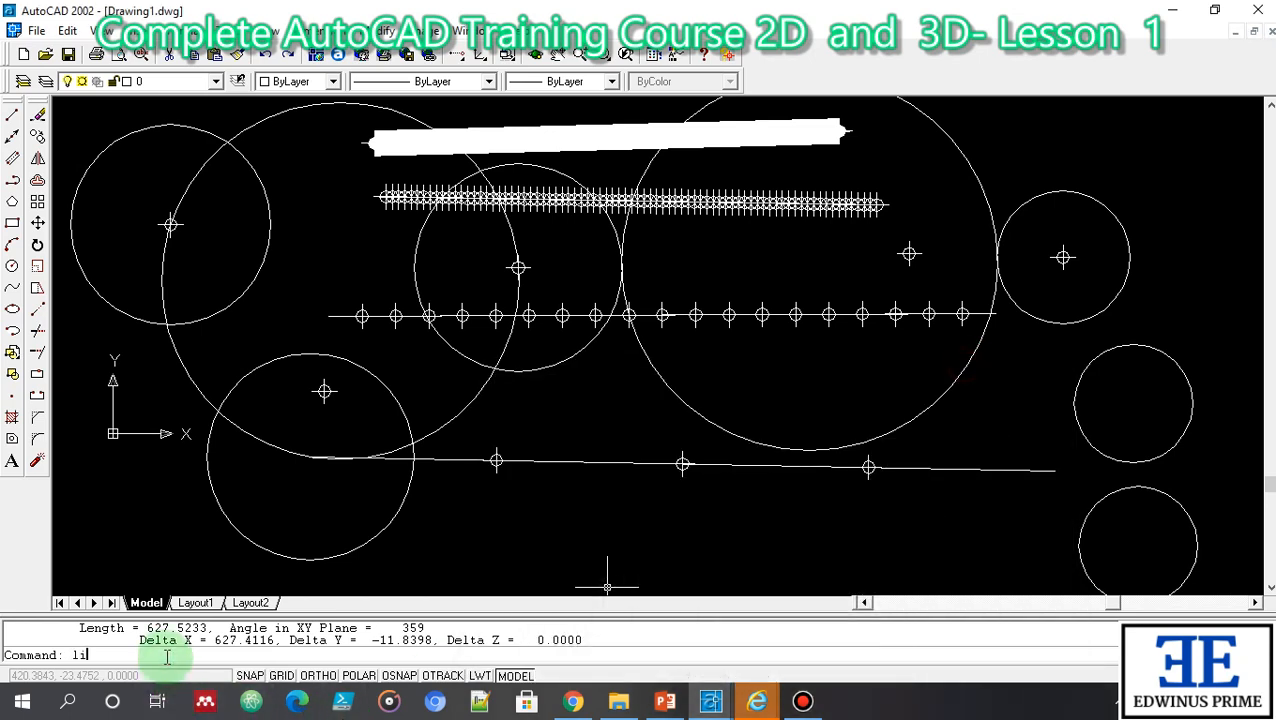
Step: List the properties of the circle centred on the lowest line's left endpoint with the LI alias, and close the text window
text(li)
key(Return)
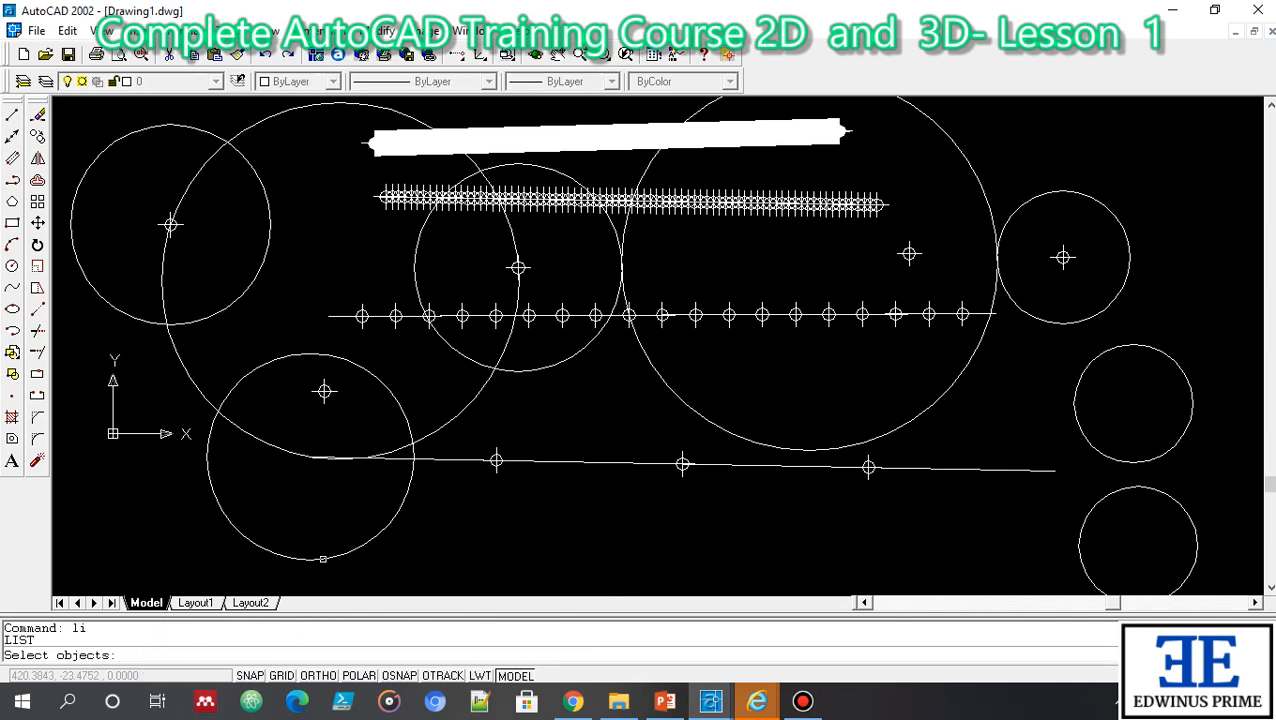
click(323, 558)
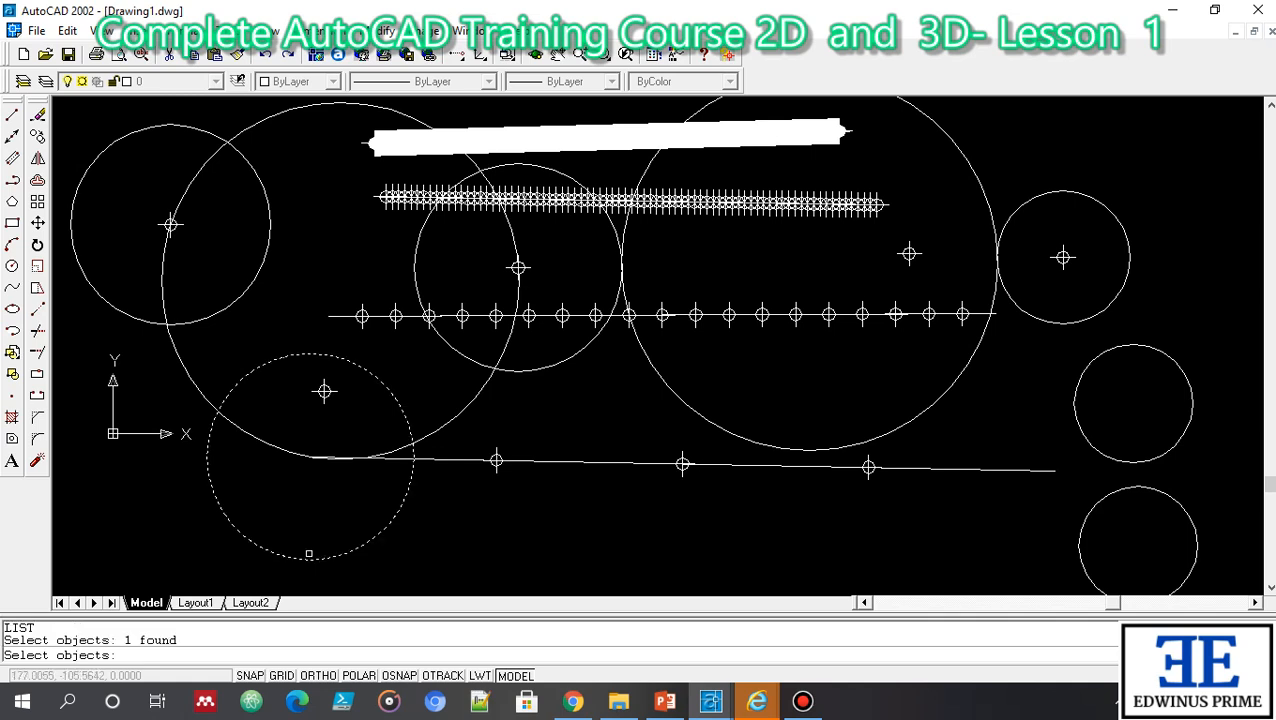
right_click(309, 557)
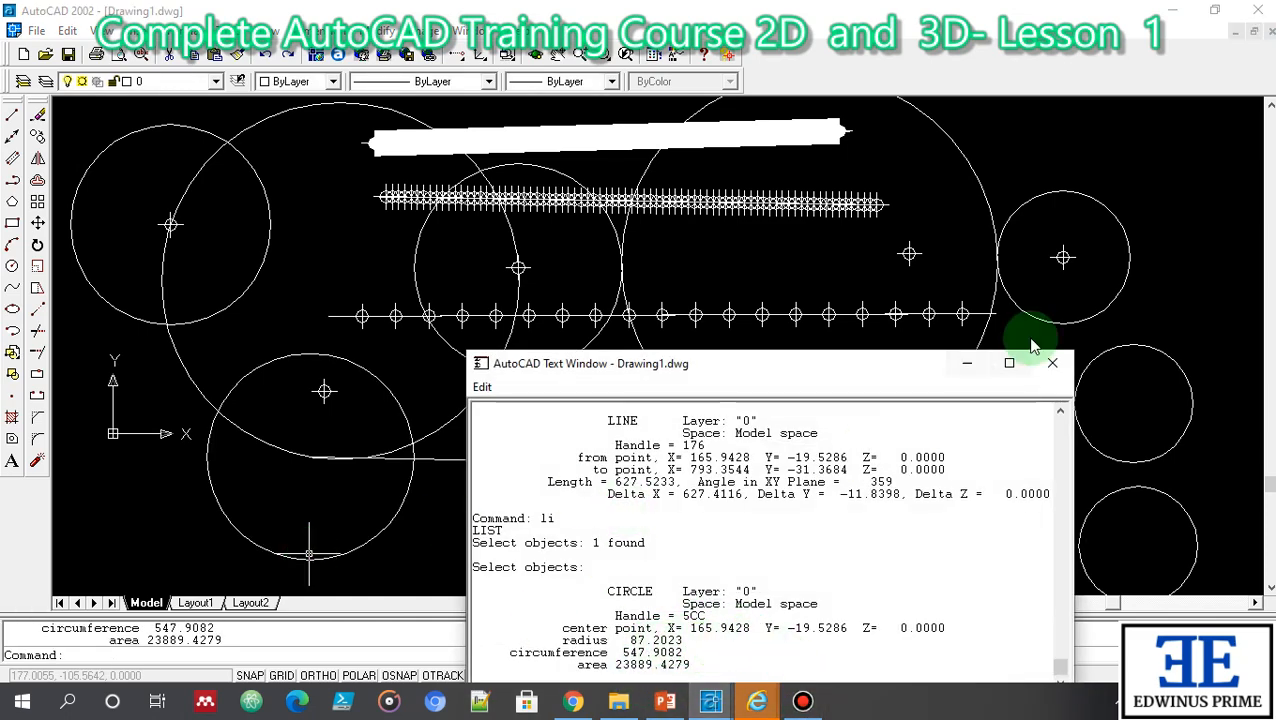
click(1052, 363)
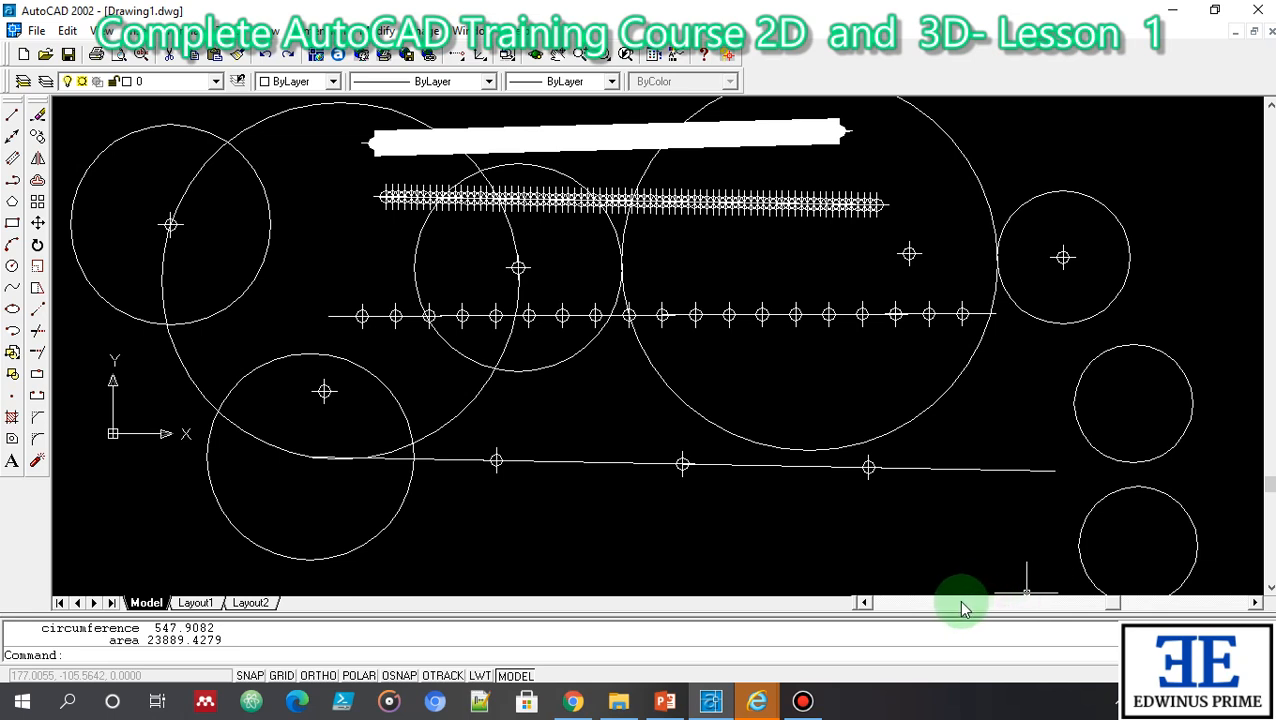
text(l)
key(Return)
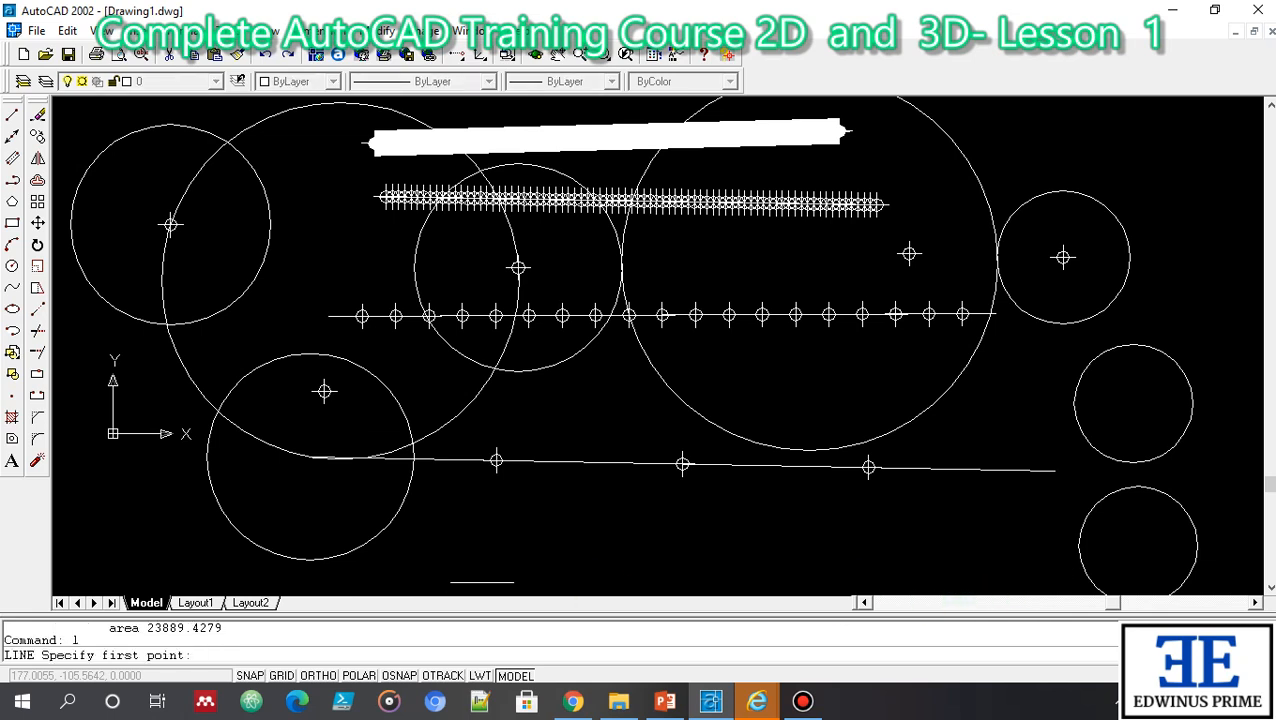
key(Escape)
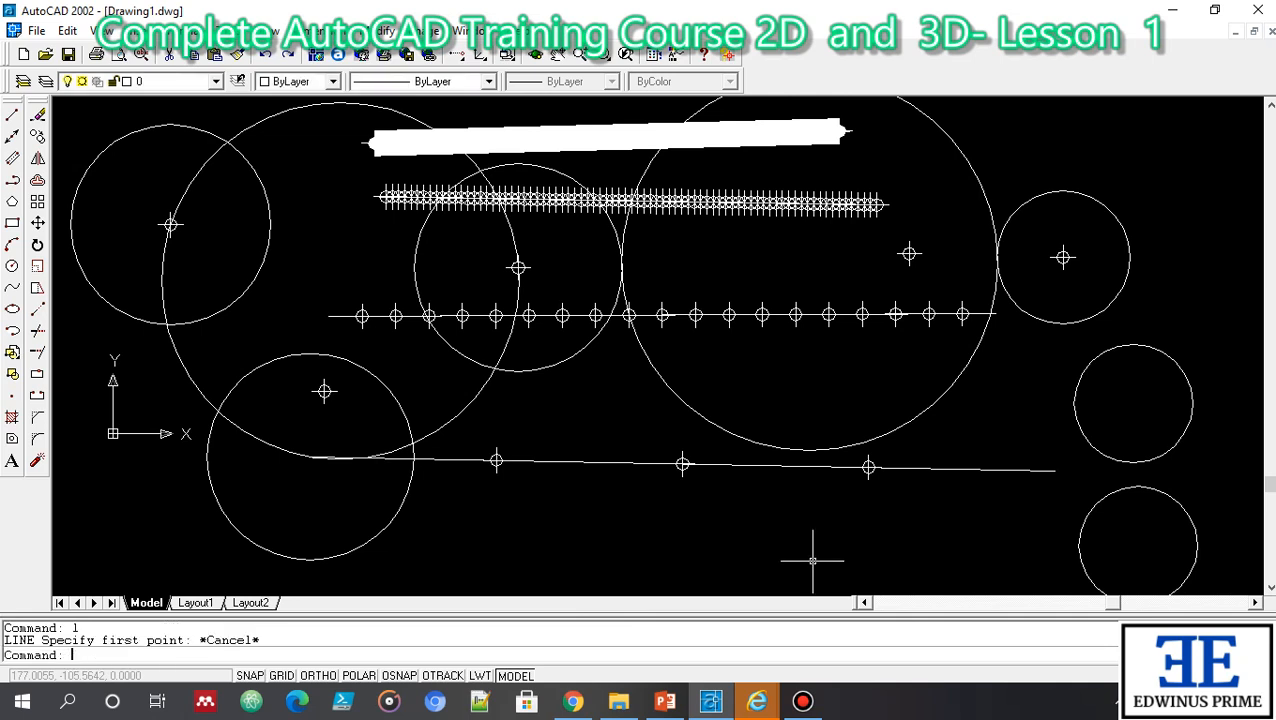
Step: Erase the lowest line, its three division points and the large circle passing through the centres of the three neighbouring circles
click(750, 466)
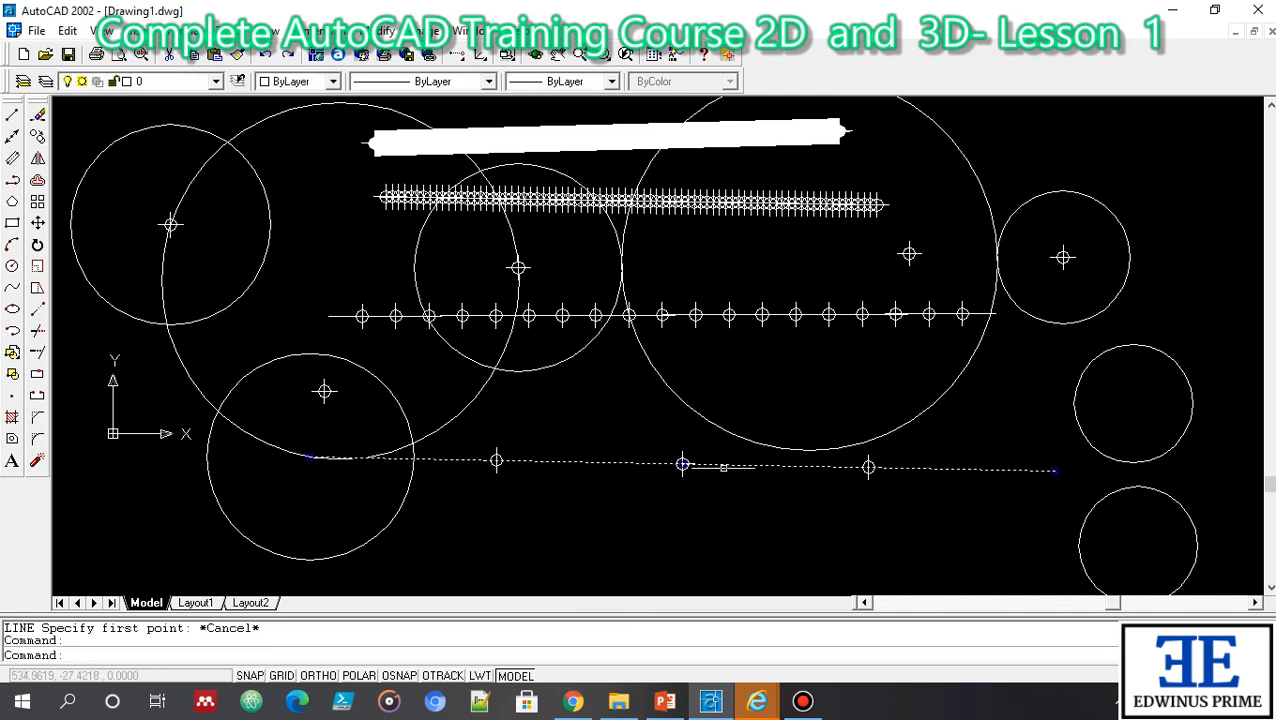
key(Delete)
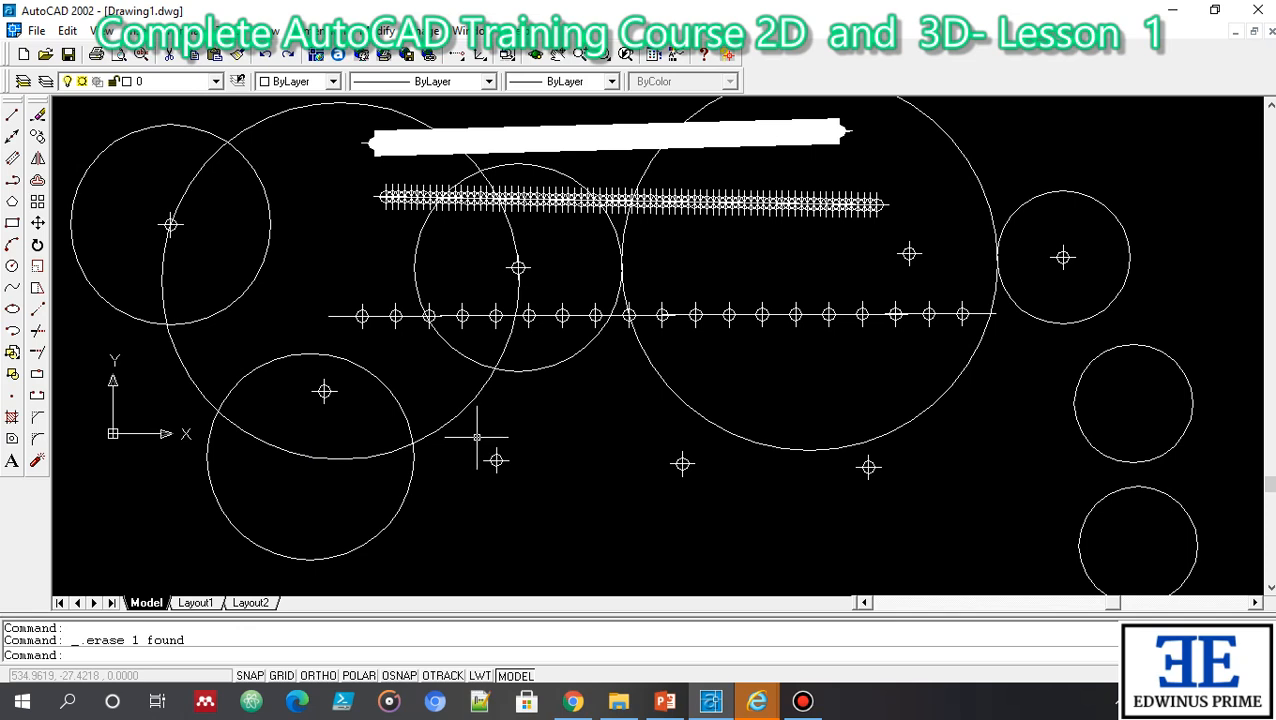
text(erase)
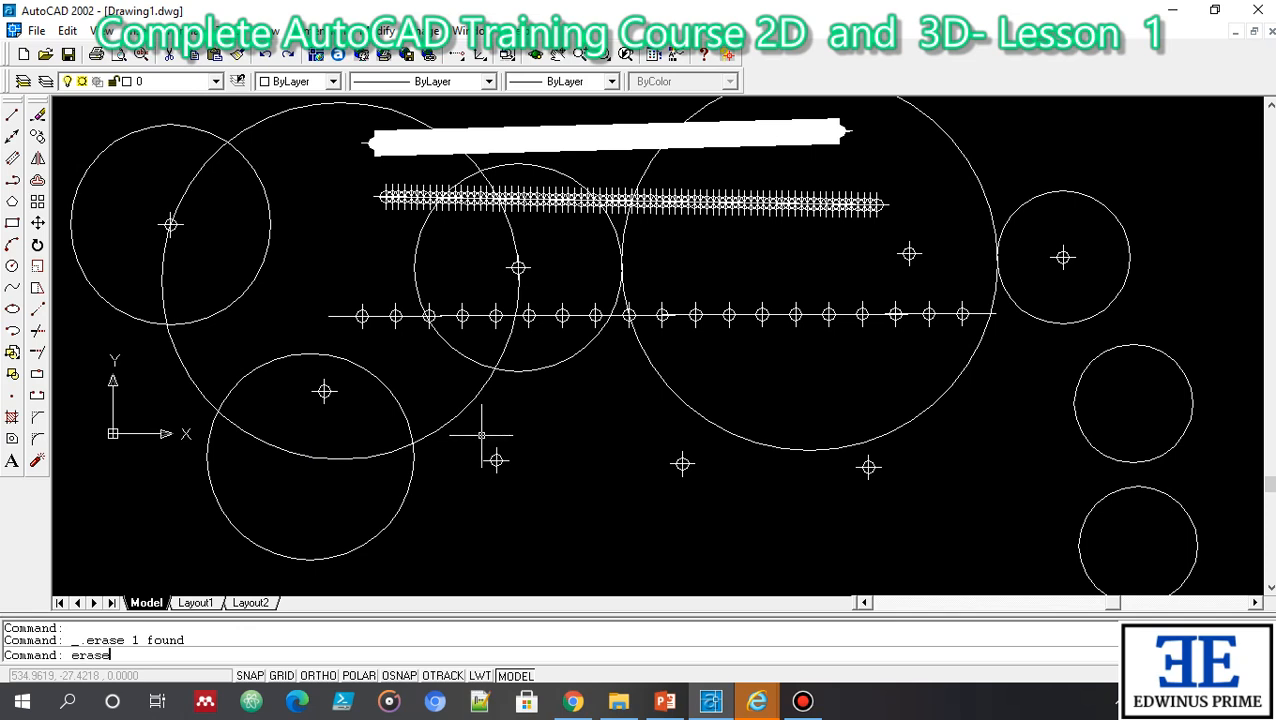
key(Return)
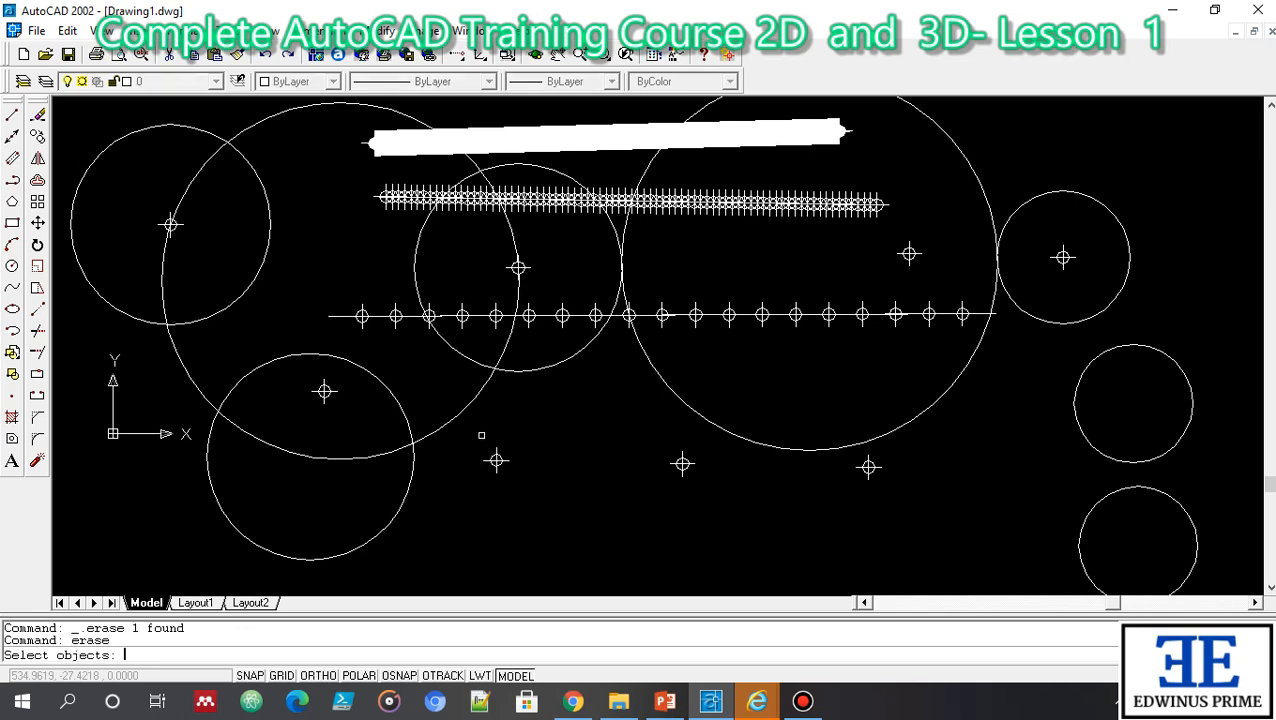
click(496, 460)
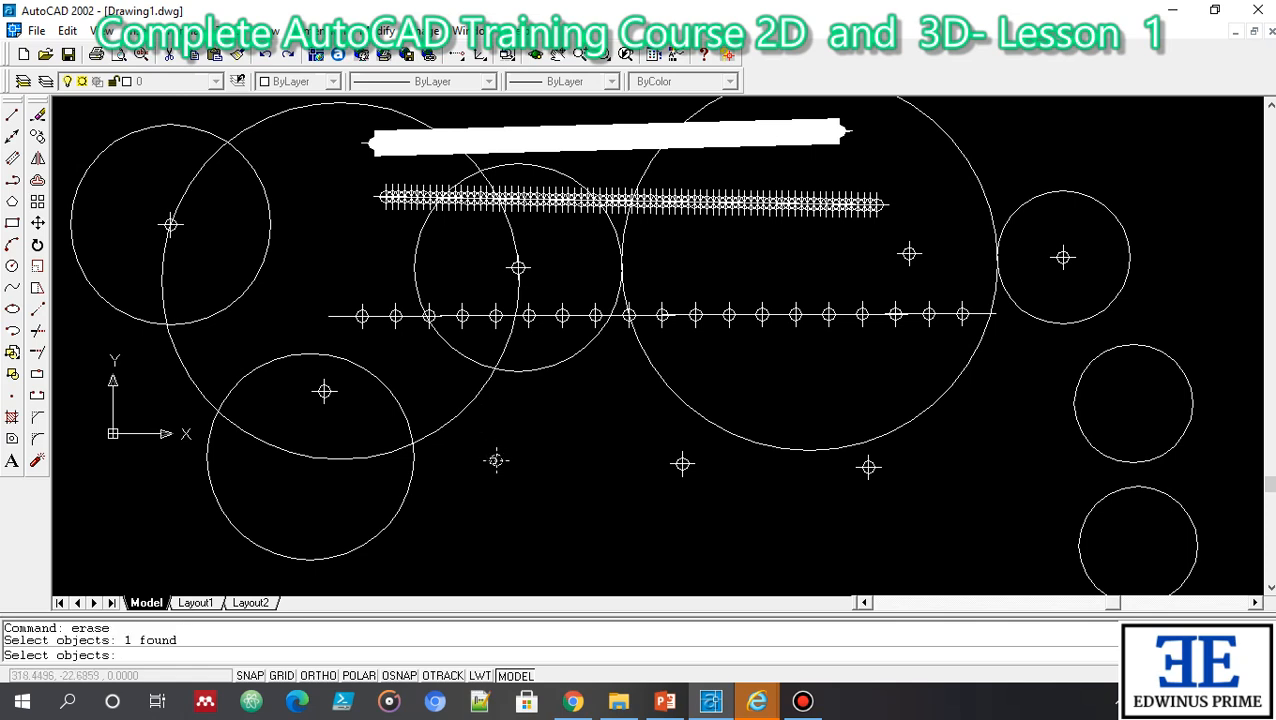
click(683, 465)
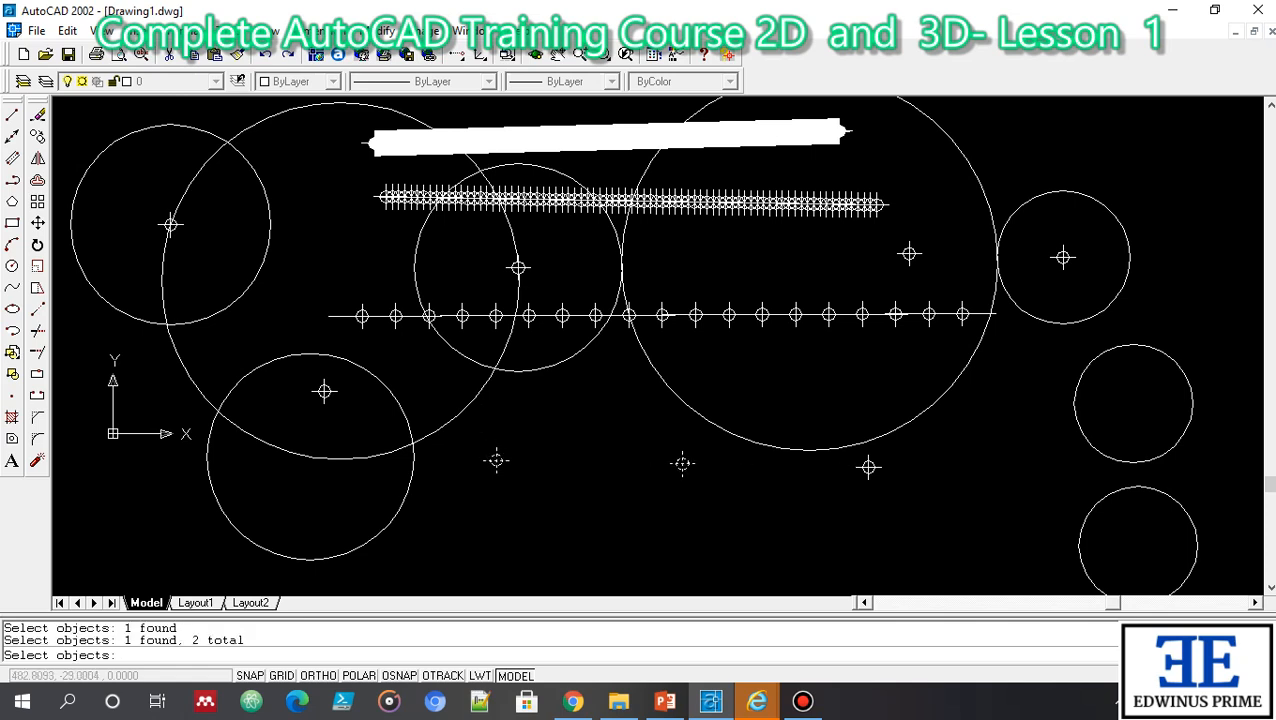
click(868, 467)
key(Return)
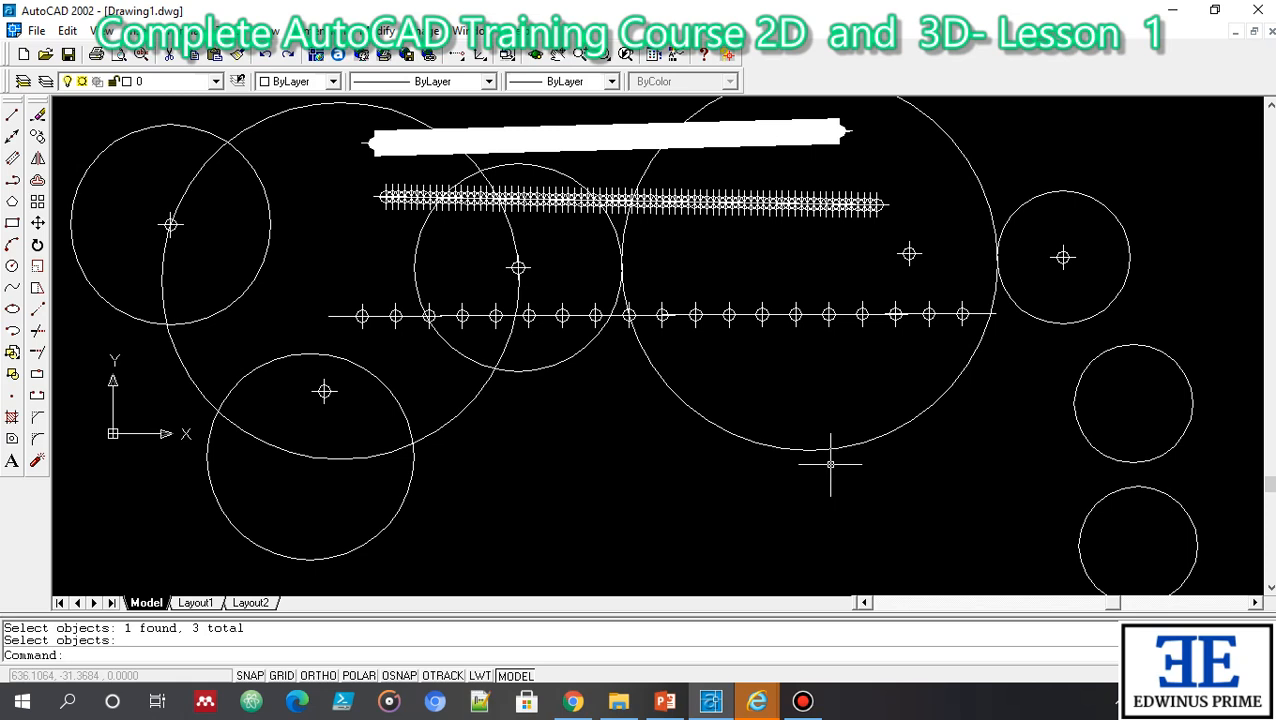
click(462, 417)
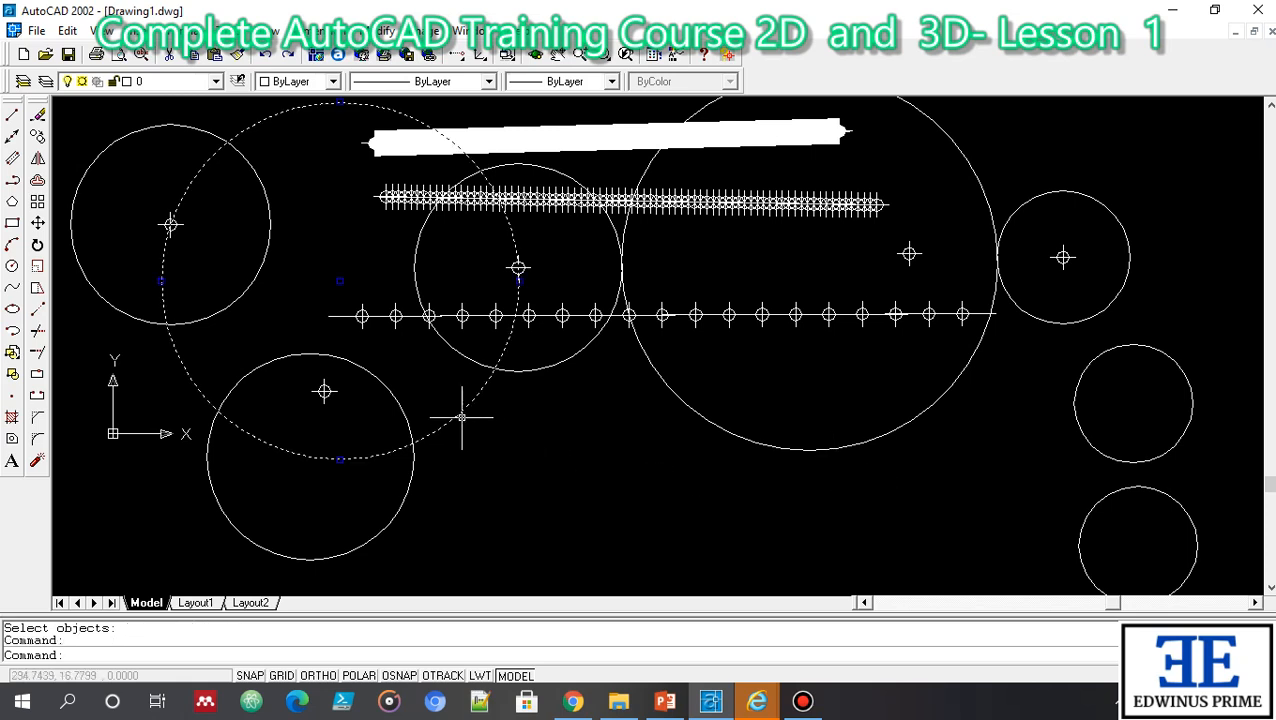
key(Delete)
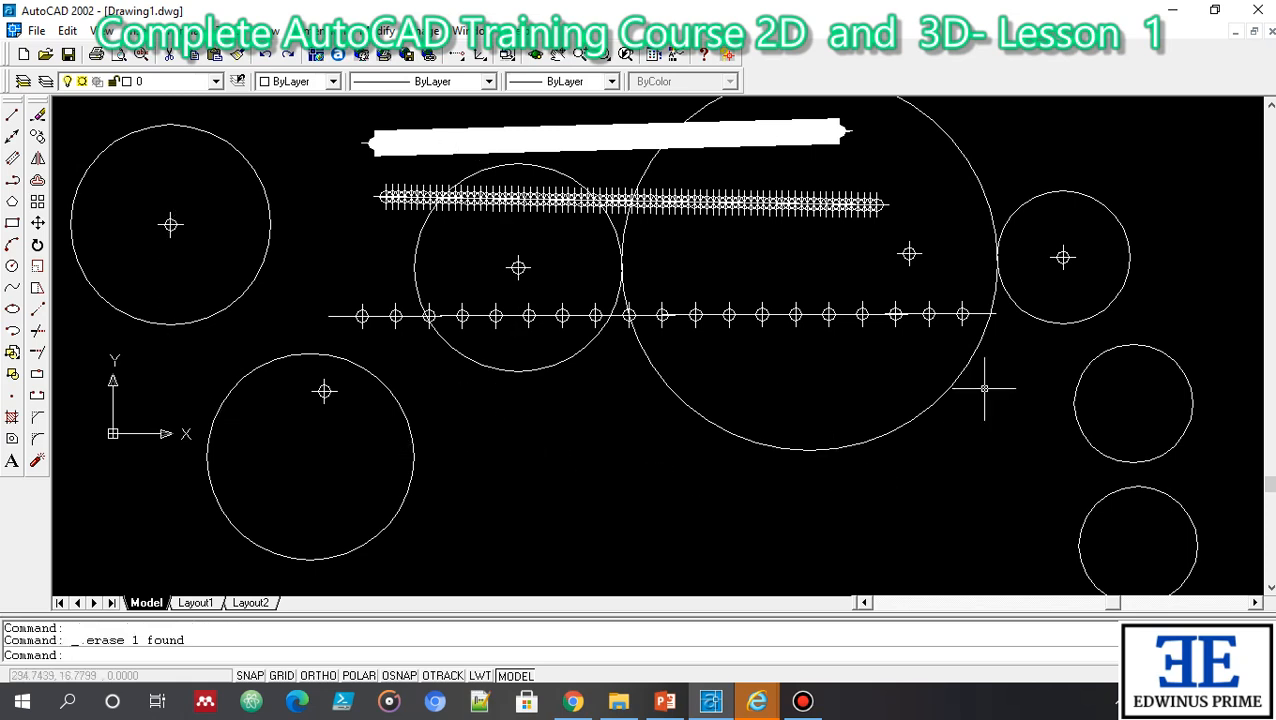
Step: Turn object snap on and draw a line from the lower-left circle's centre to the lower-right circle's centre
click(399, 676)
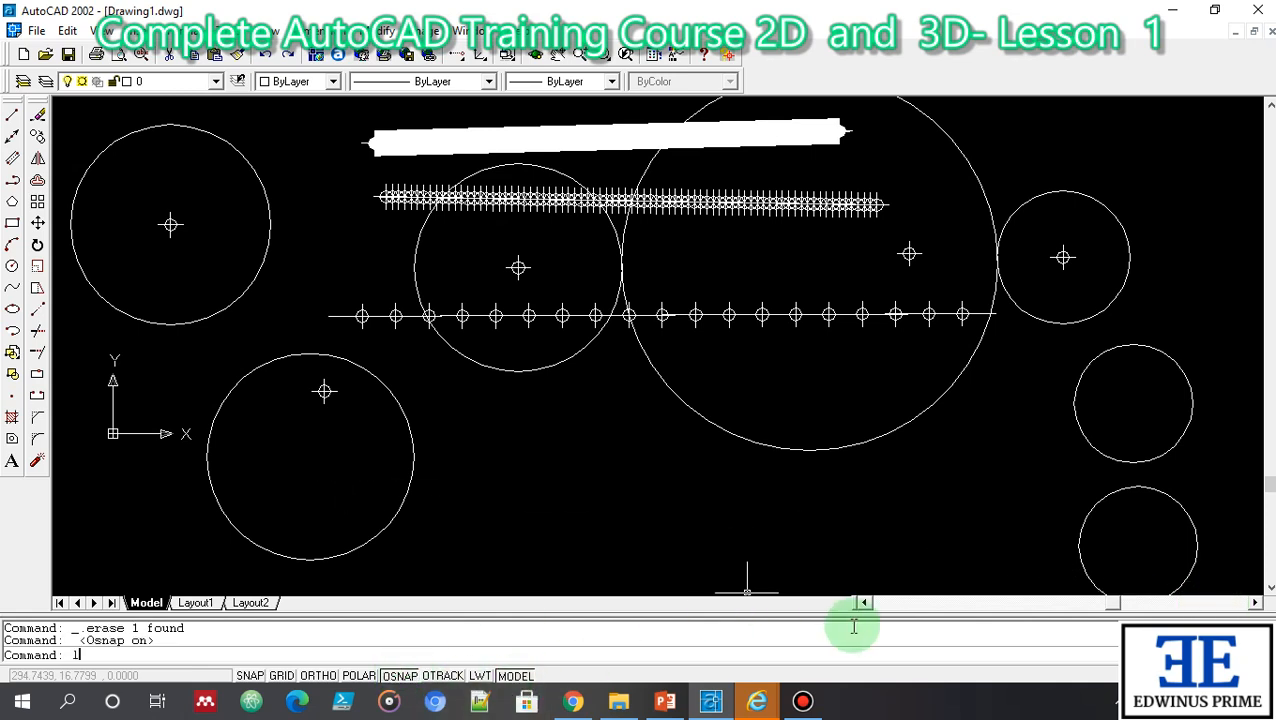
text(l)
key(Return)
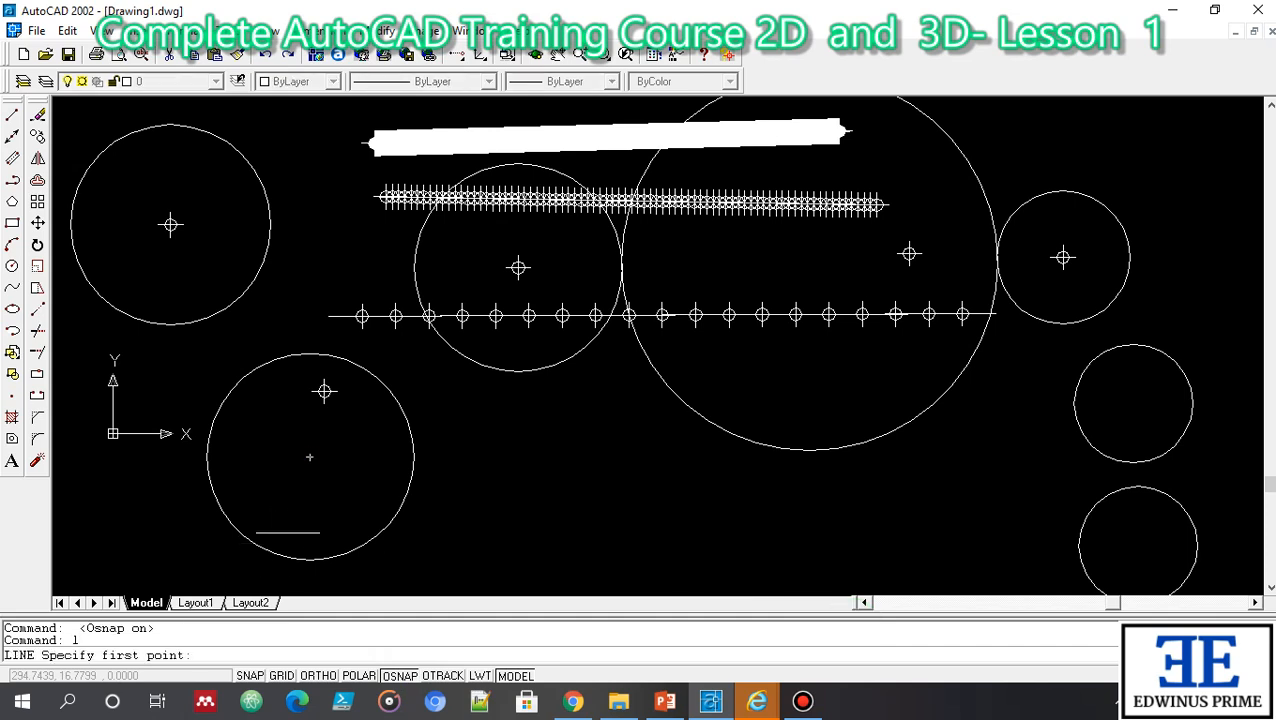
click(309, 458)
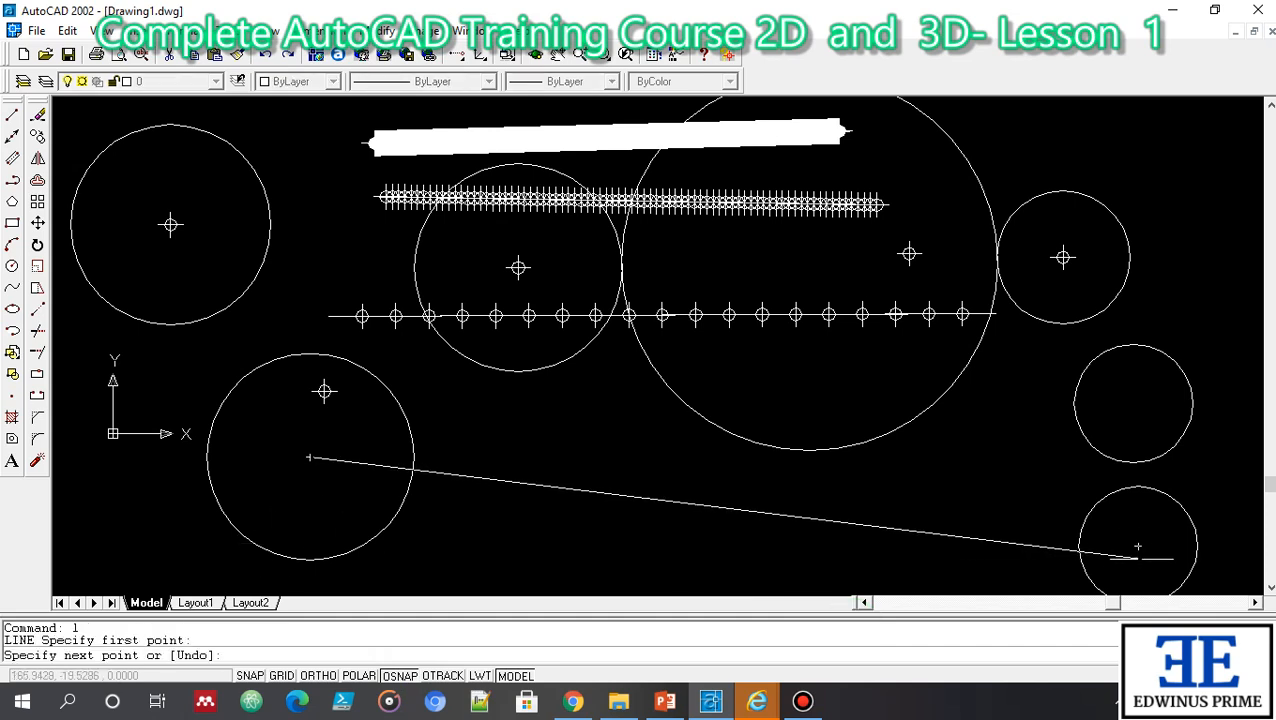
click(1138, 545)
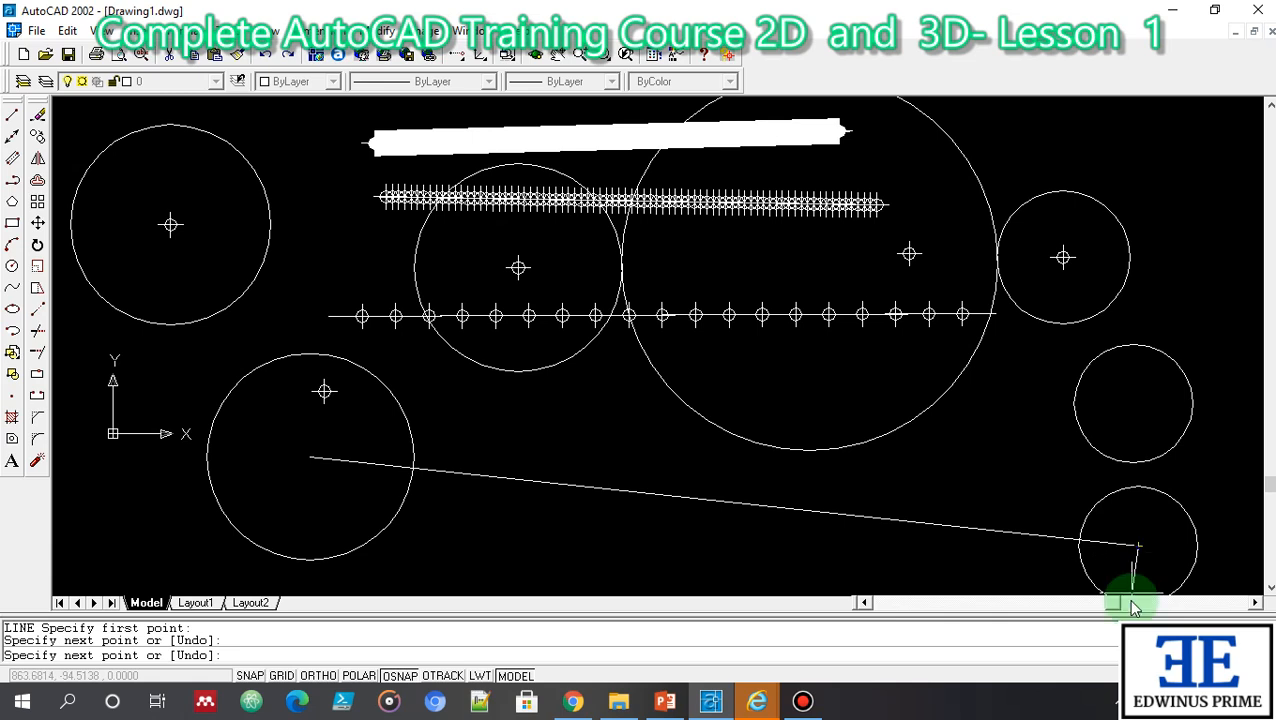
key(Return)
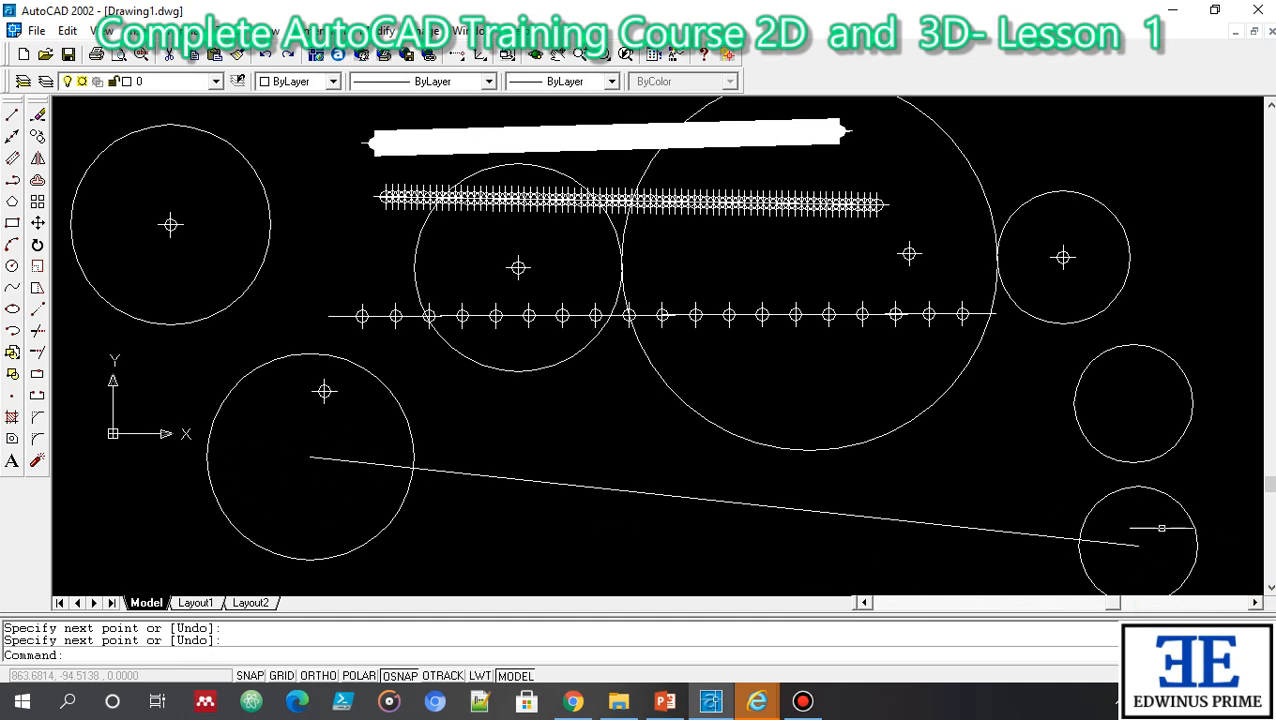
Step: List the properties of the line joining the two lower circles' centres with the LI alias, and close the text window
click(730, 502)
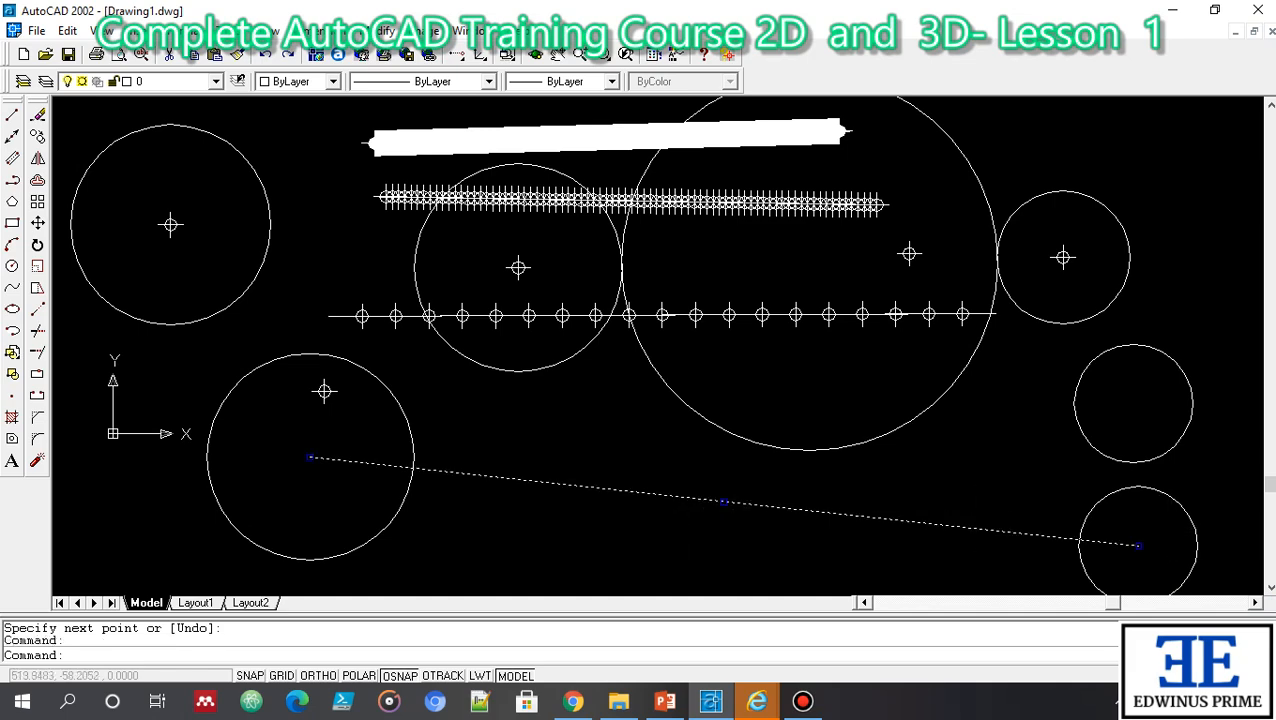
text(li)
key(Return)
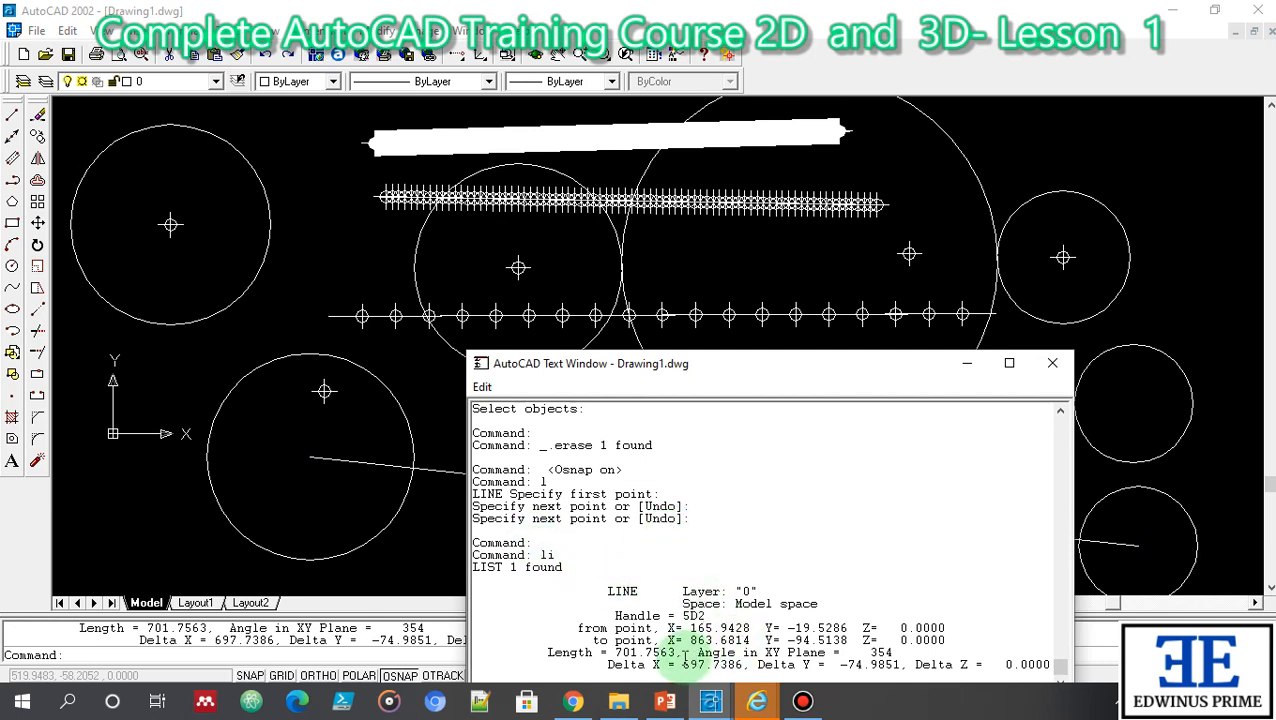
click(1050, 366)
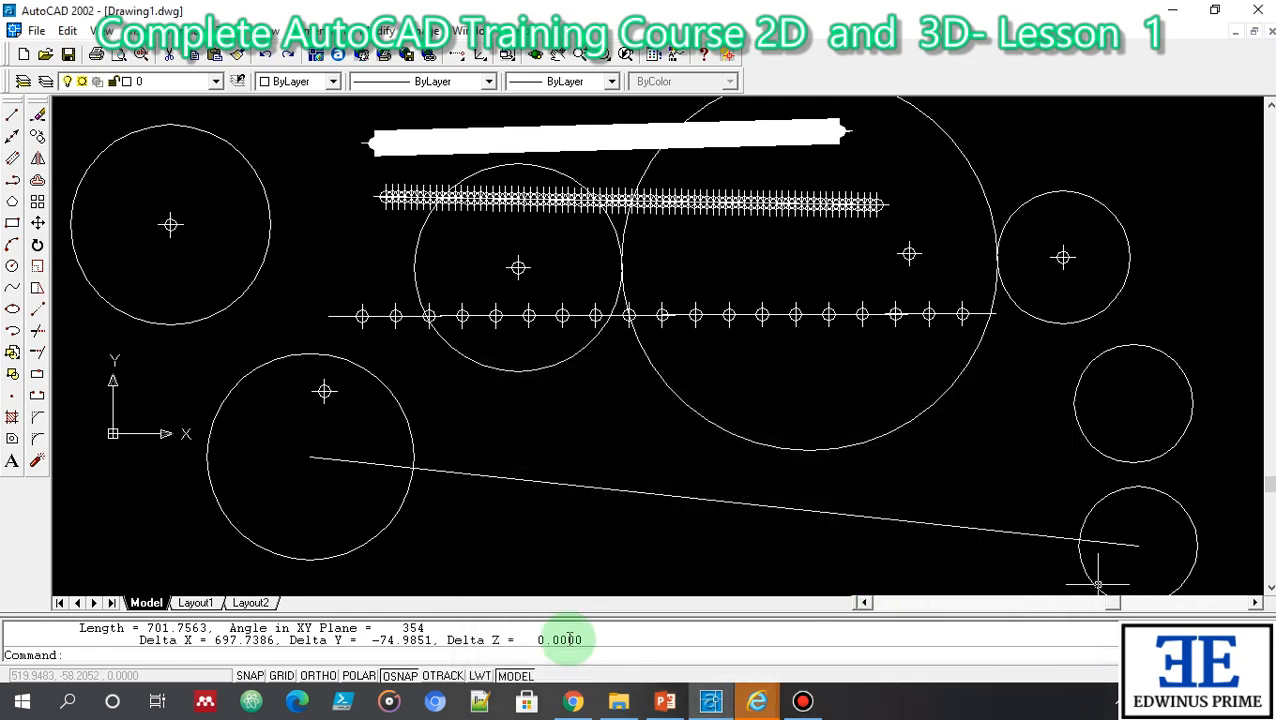
Step: Switch to PowerPoint, review the draw commands slide as a full-screen slide show, and exit the show
click(665, 703)
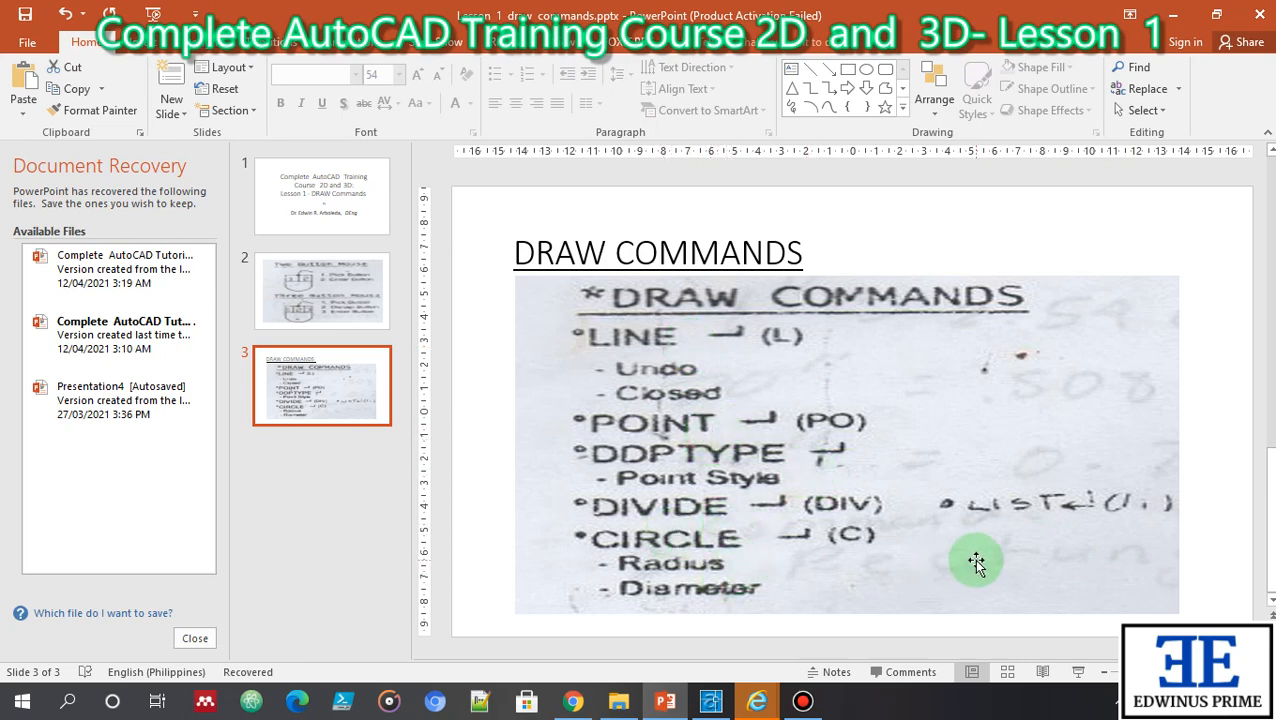
click(1080, 672)
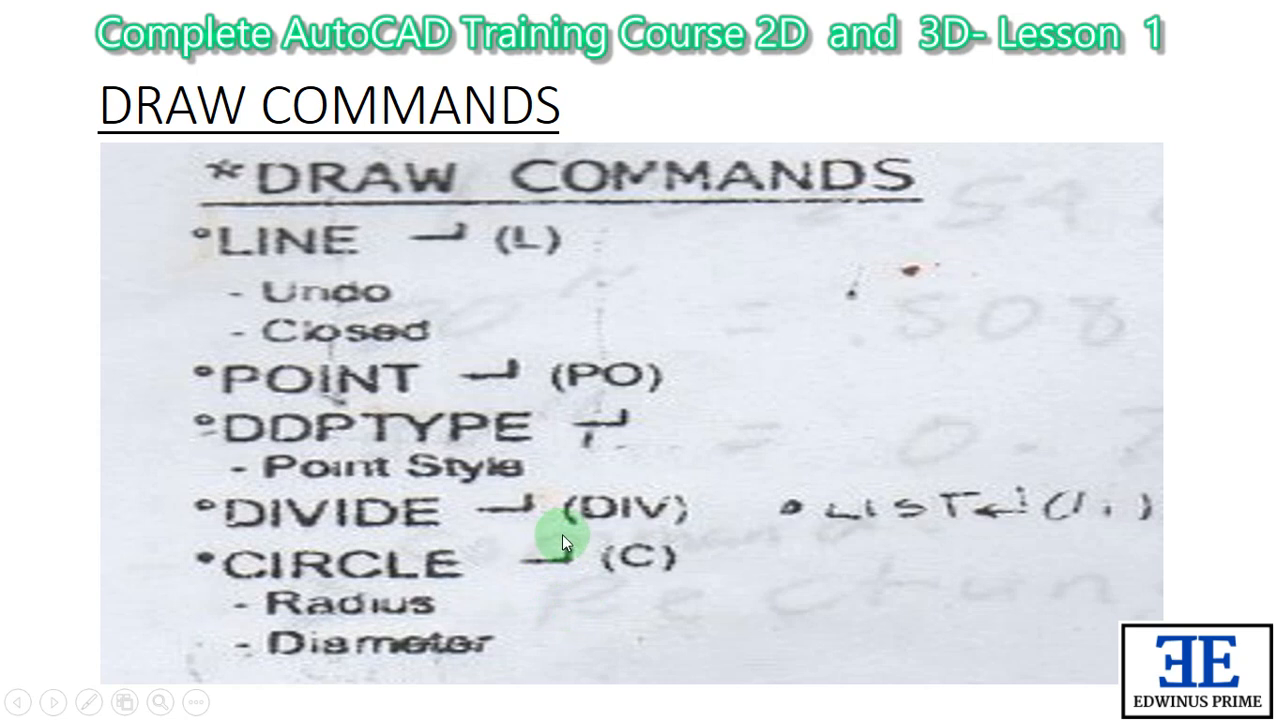
key(Escape)
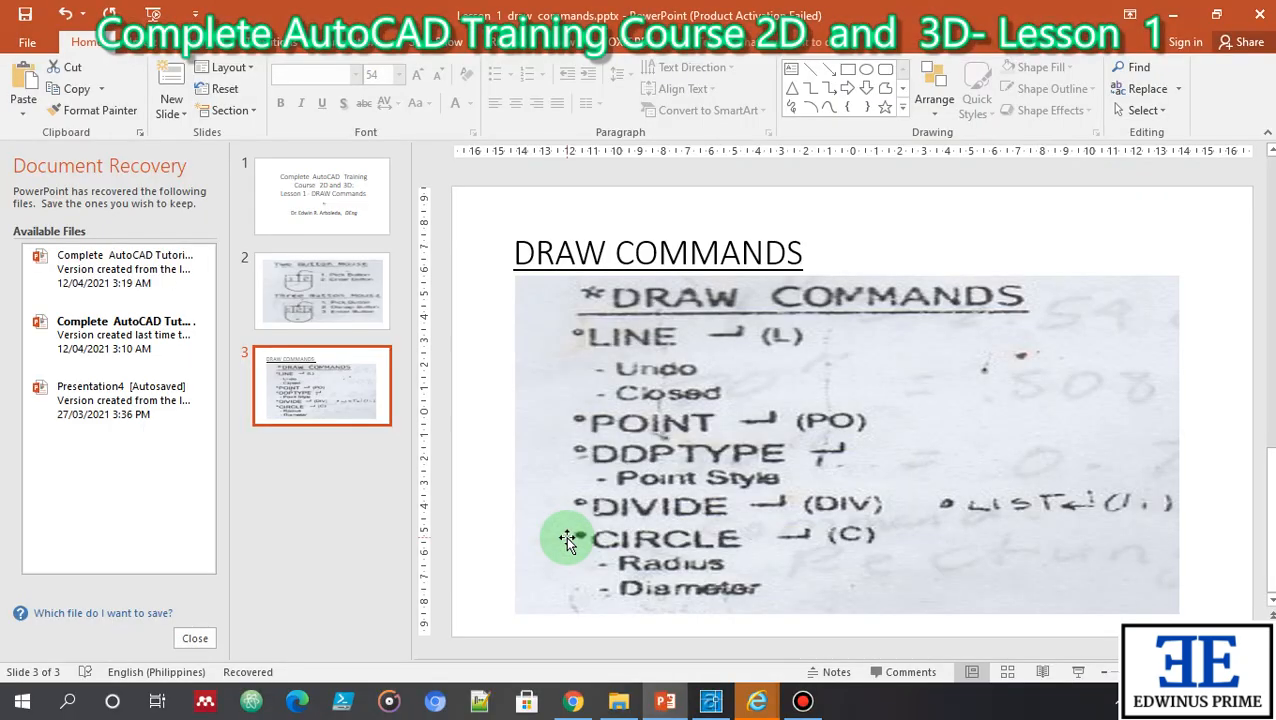
click(802, 705)
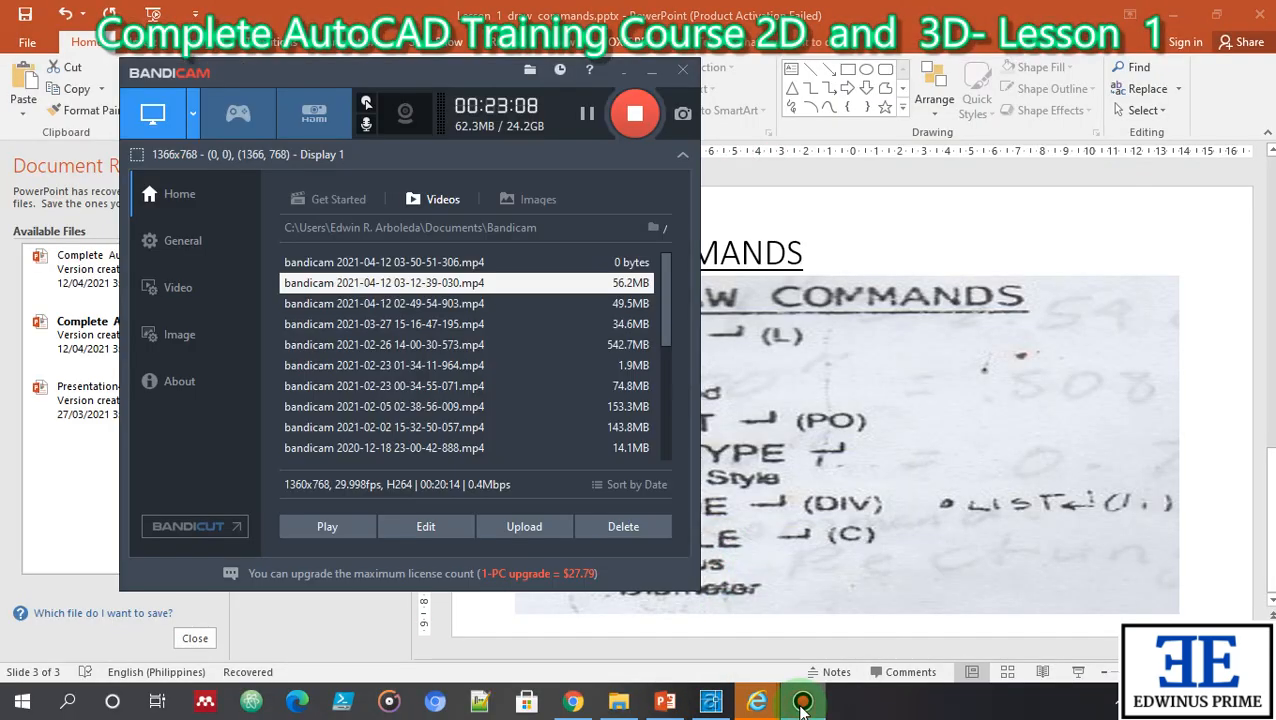